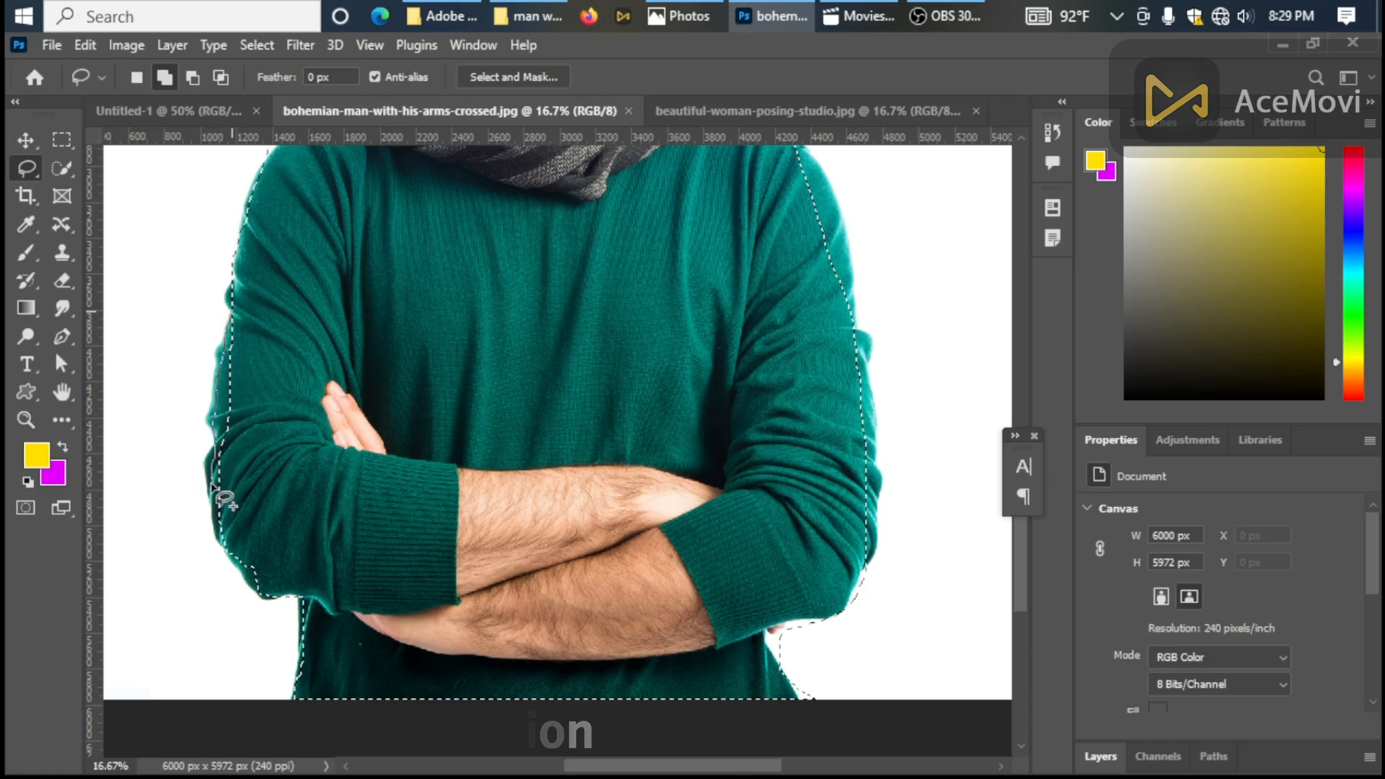
Add the missed outer sleeve edge at the elbow on the image's left side to the lasso selection.
left_click(244, 575)
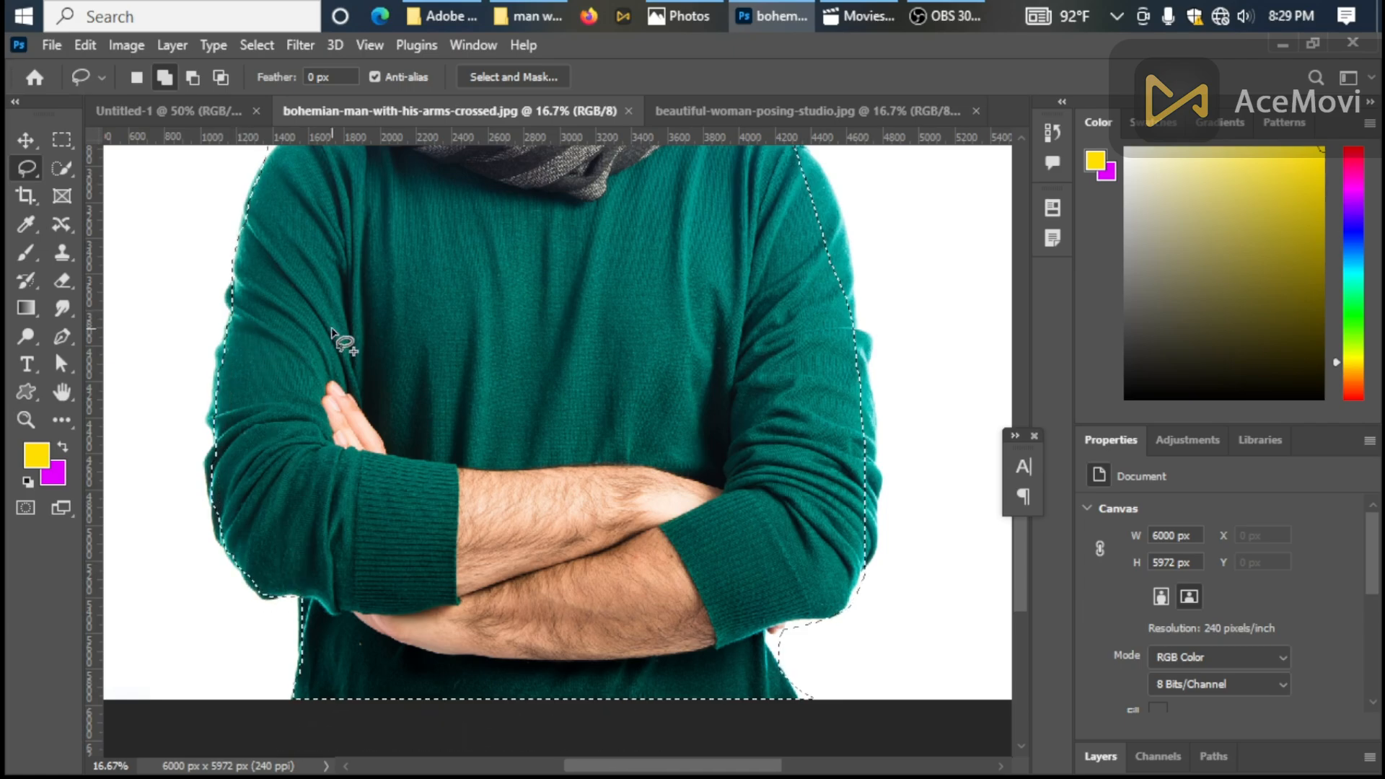
scroll(268, 417, "up", 5)
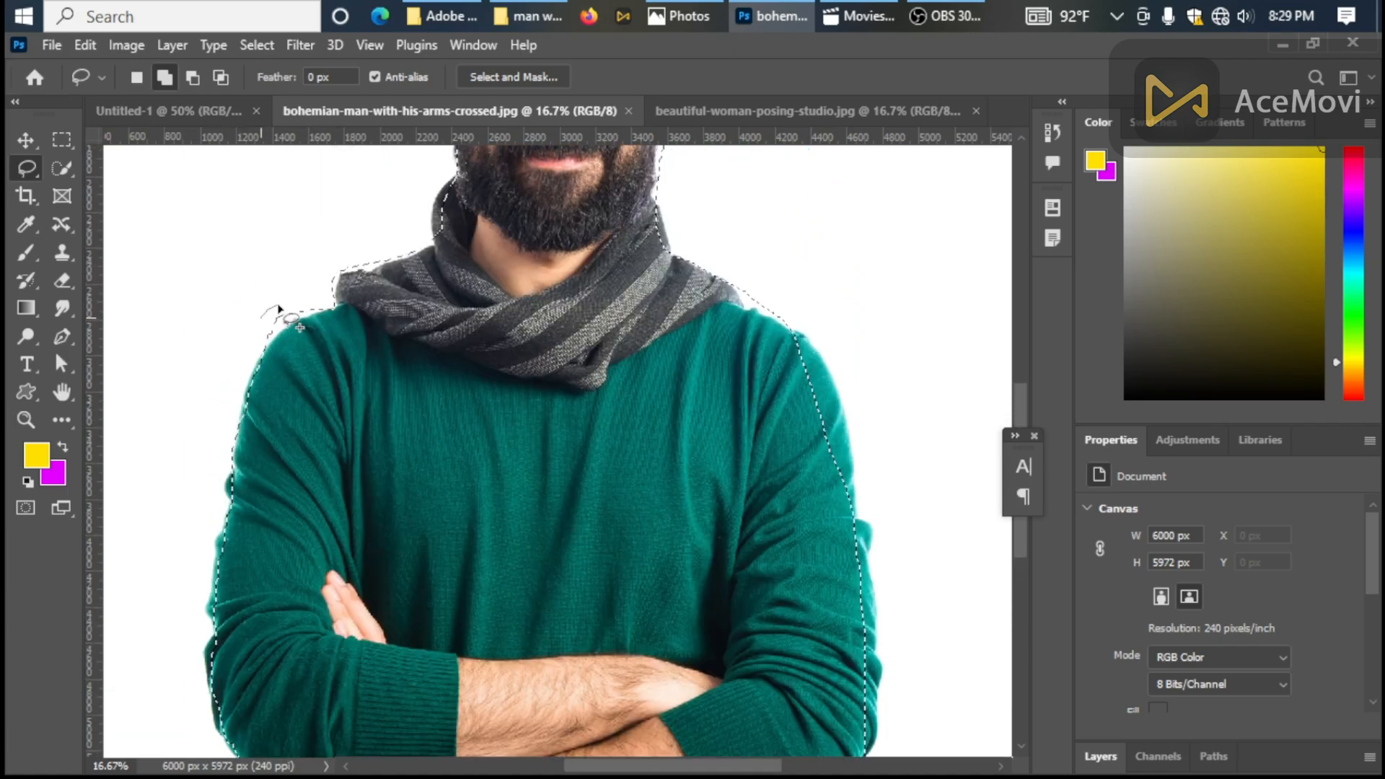
left_click_drag(278, 308, 316, 297)
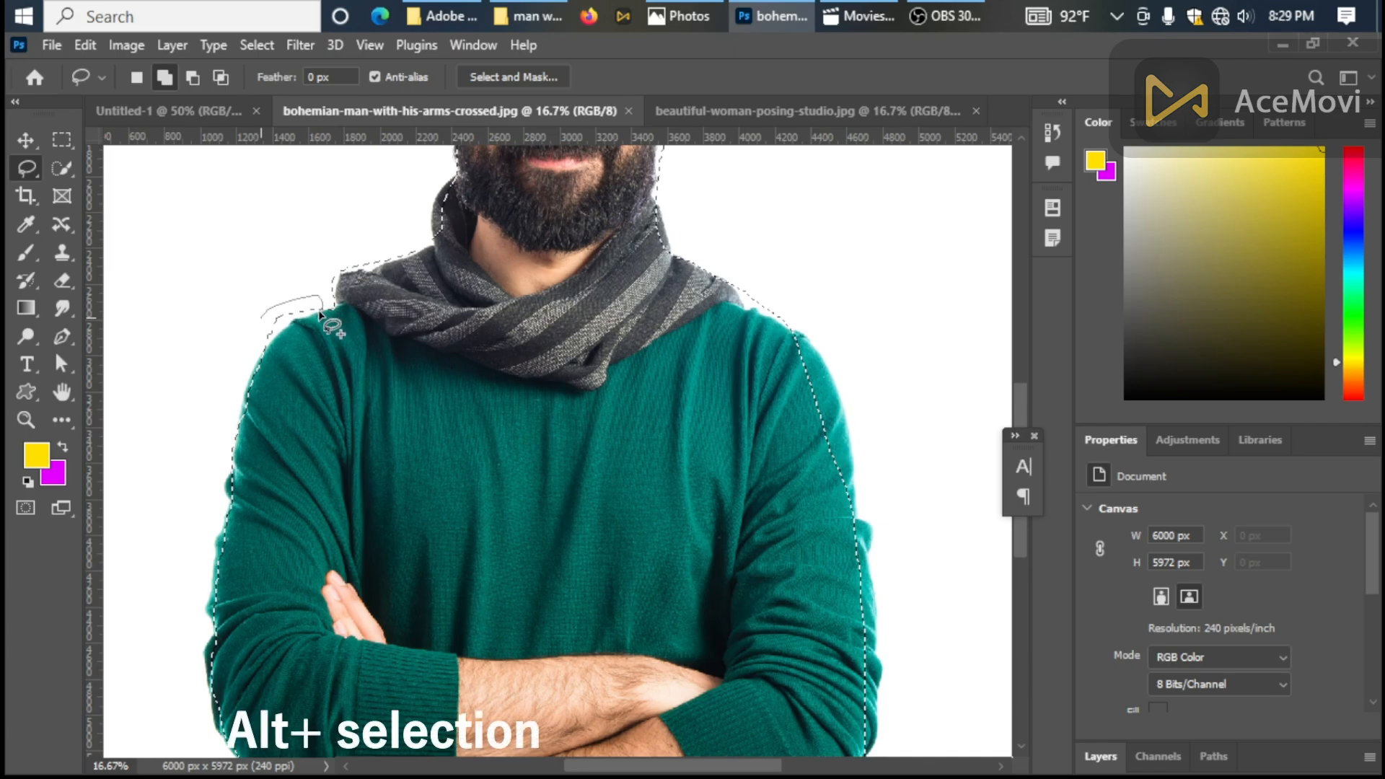
mouse_move(285, 337)
left_mouse_down()
mouse_move(244, 360)
mouse_move(264, 313)
left_mouse_up()
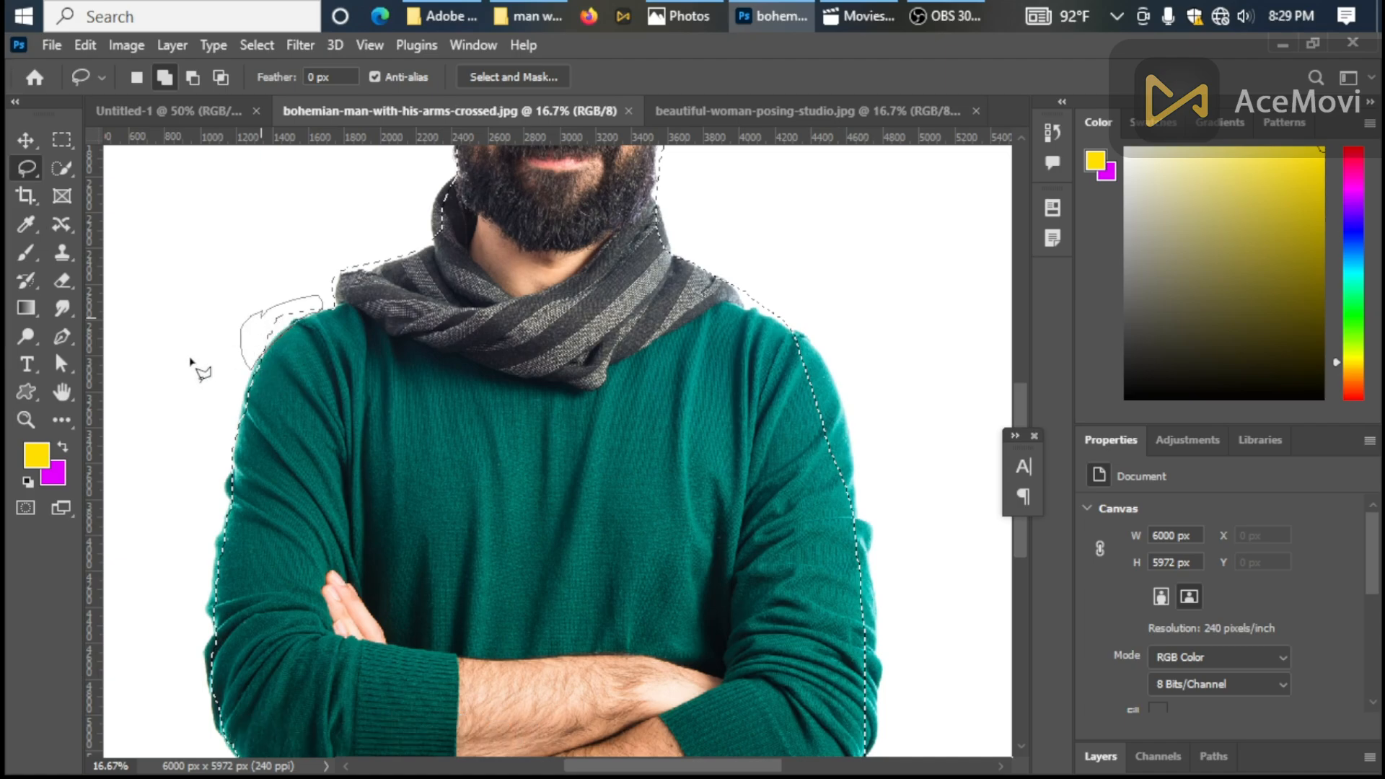
key("ctrl+z")
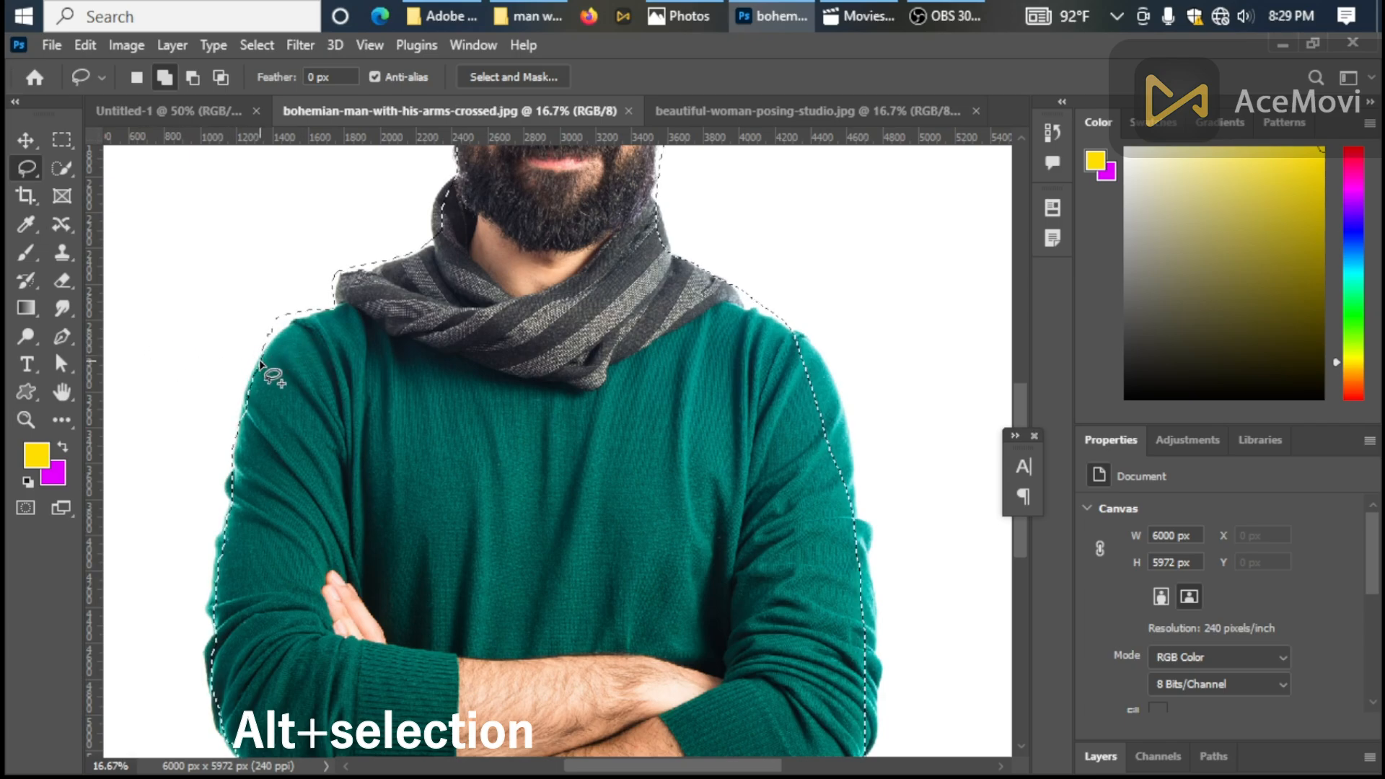
Subtract the white background above the image's left shoulder and around the scarf's outer edge from the lasso selection.
key("alt")
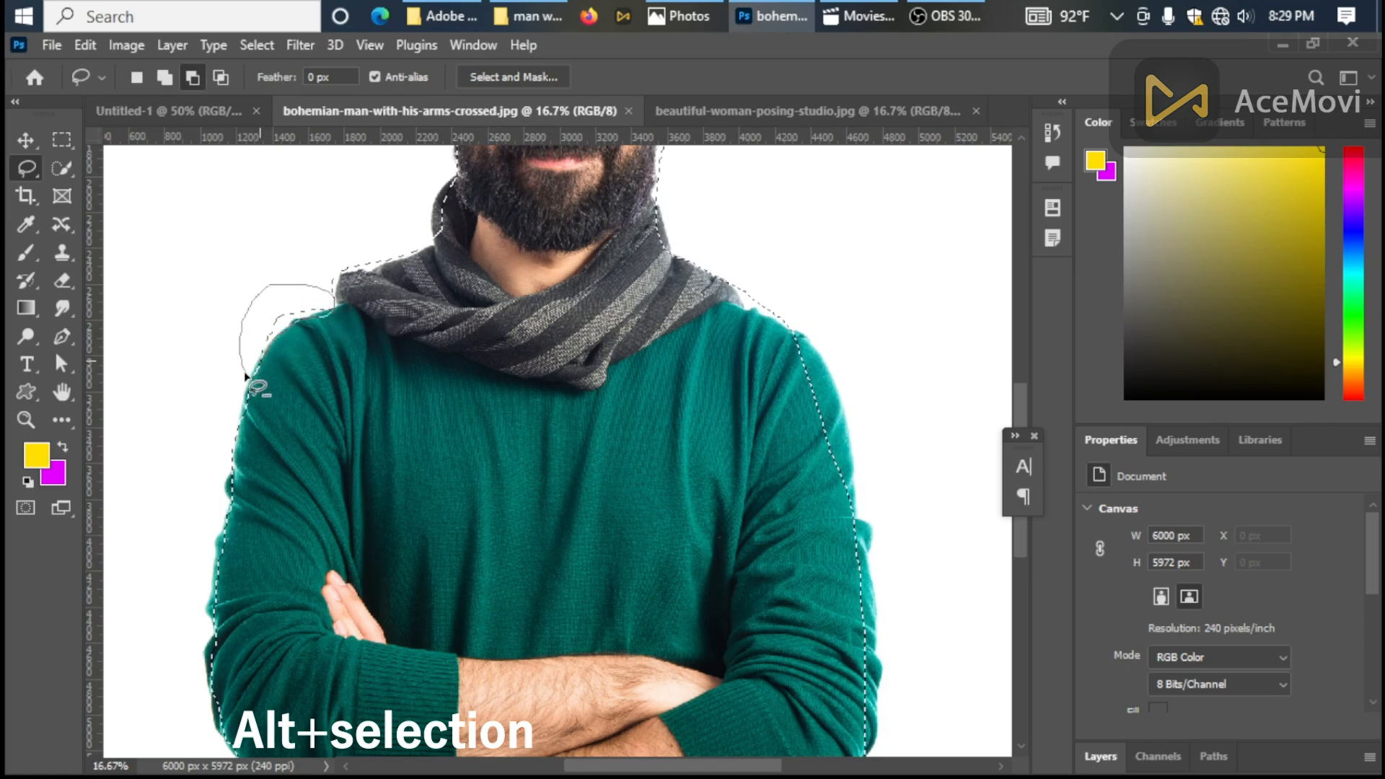
left_click_drag(246, 375, 250, 378)
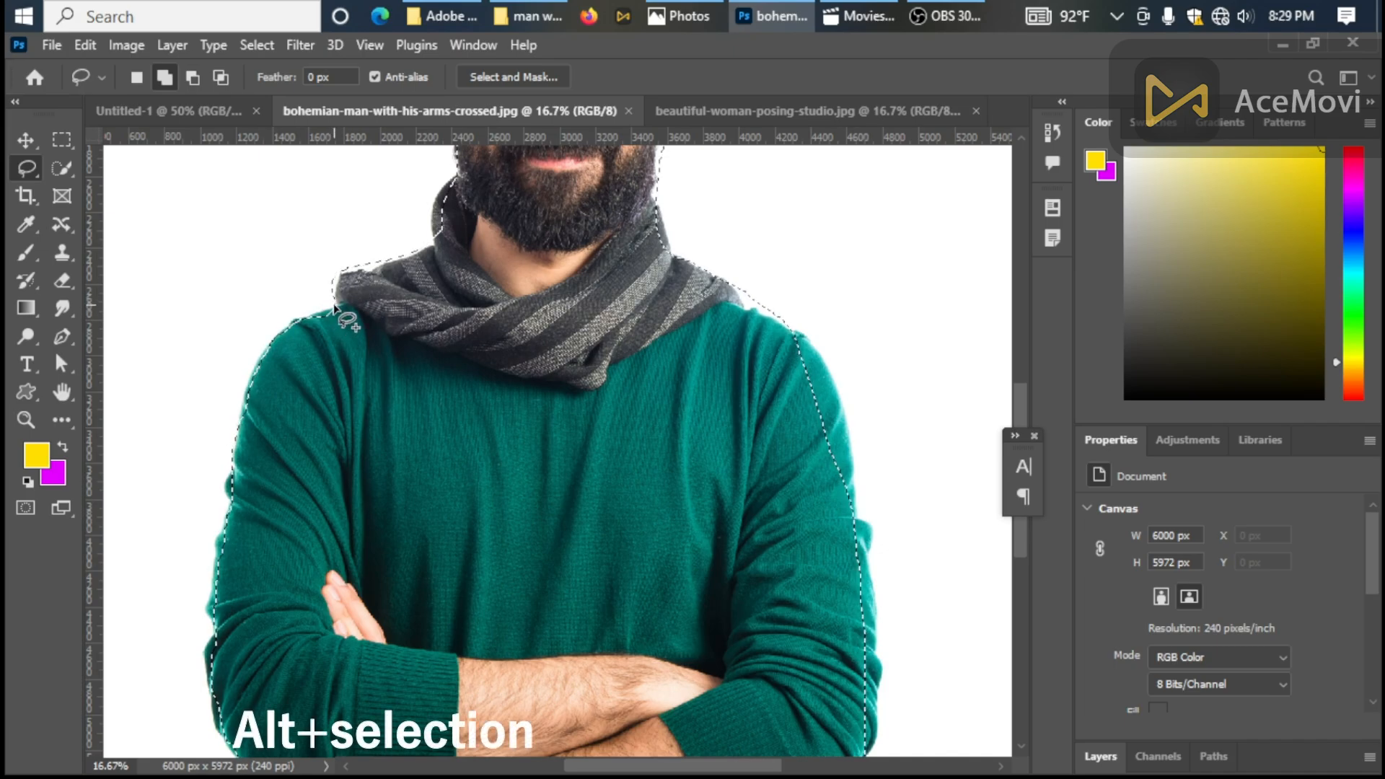
key("alt")
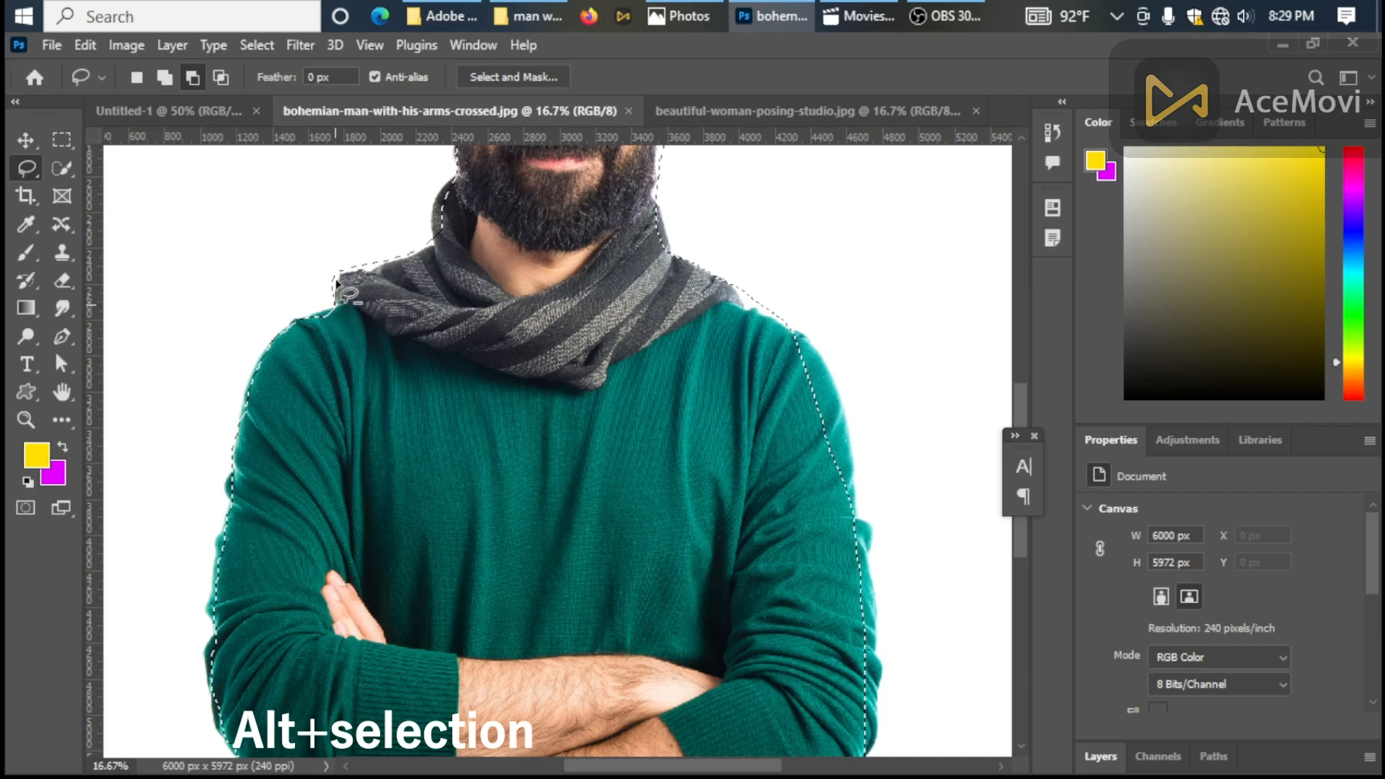
left_click_drag(346, 275, 378, 270)
left_click_drag(324, 289, 328, 297)
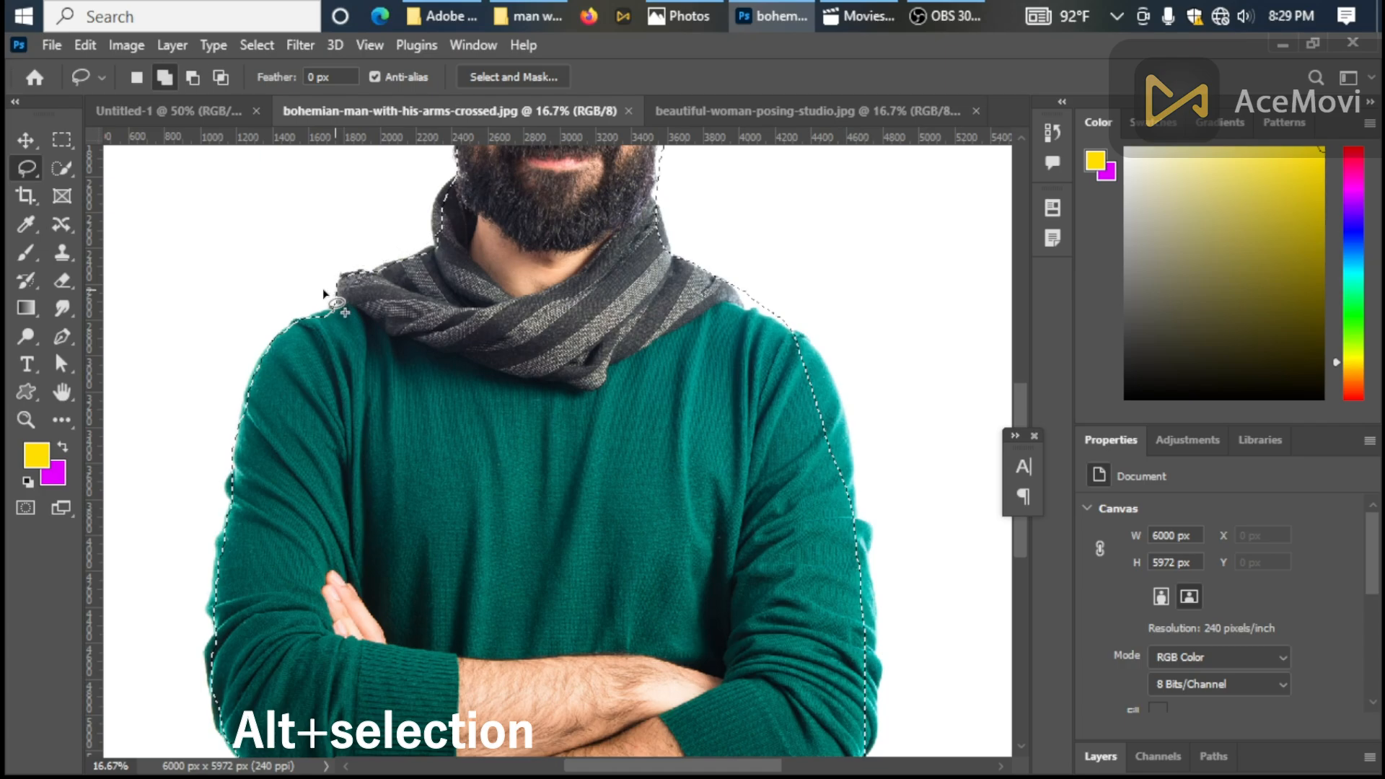
Add the missed left edge of the hat brim to the selection and subtract the white background above that side.
scroll(426, 296, "up", 3)
scroll(426, 296, "up", 3)
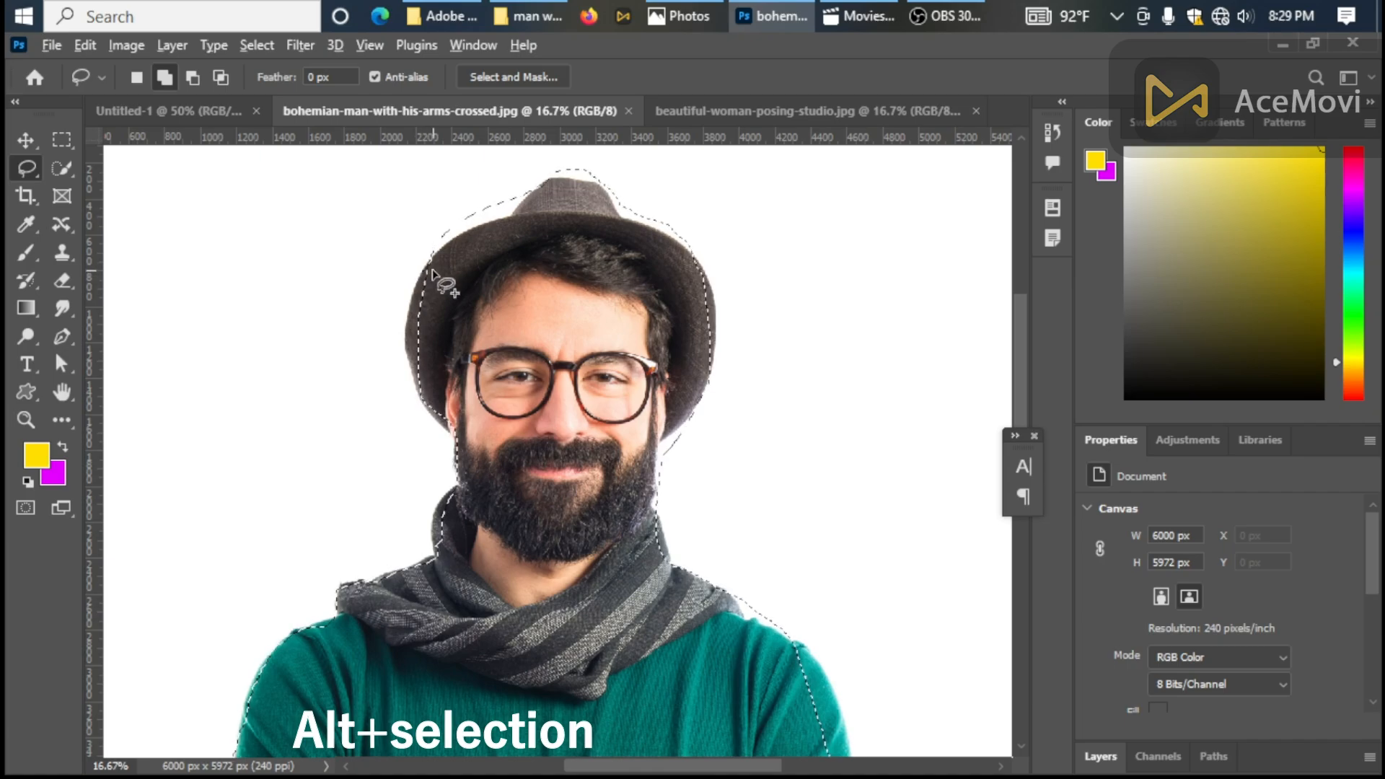
key("alt")
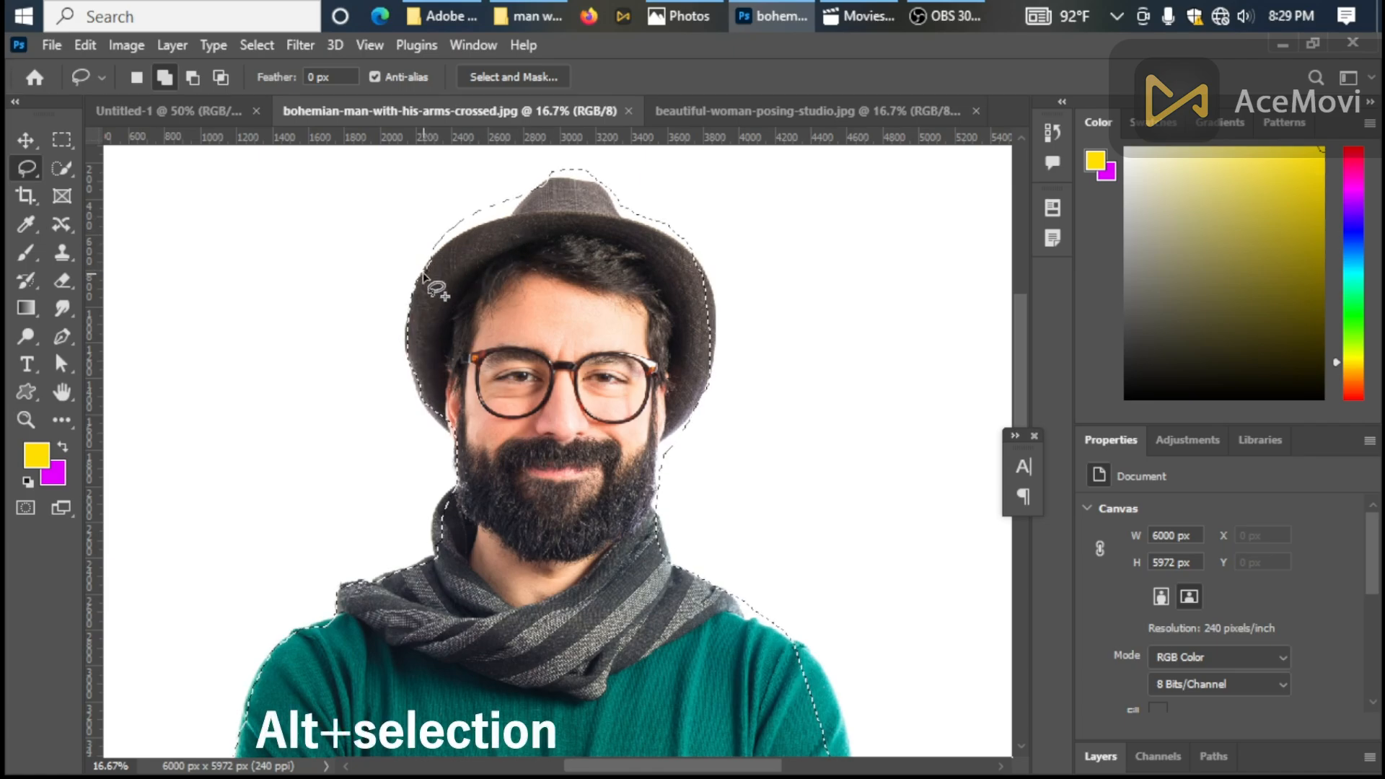
key("alt")
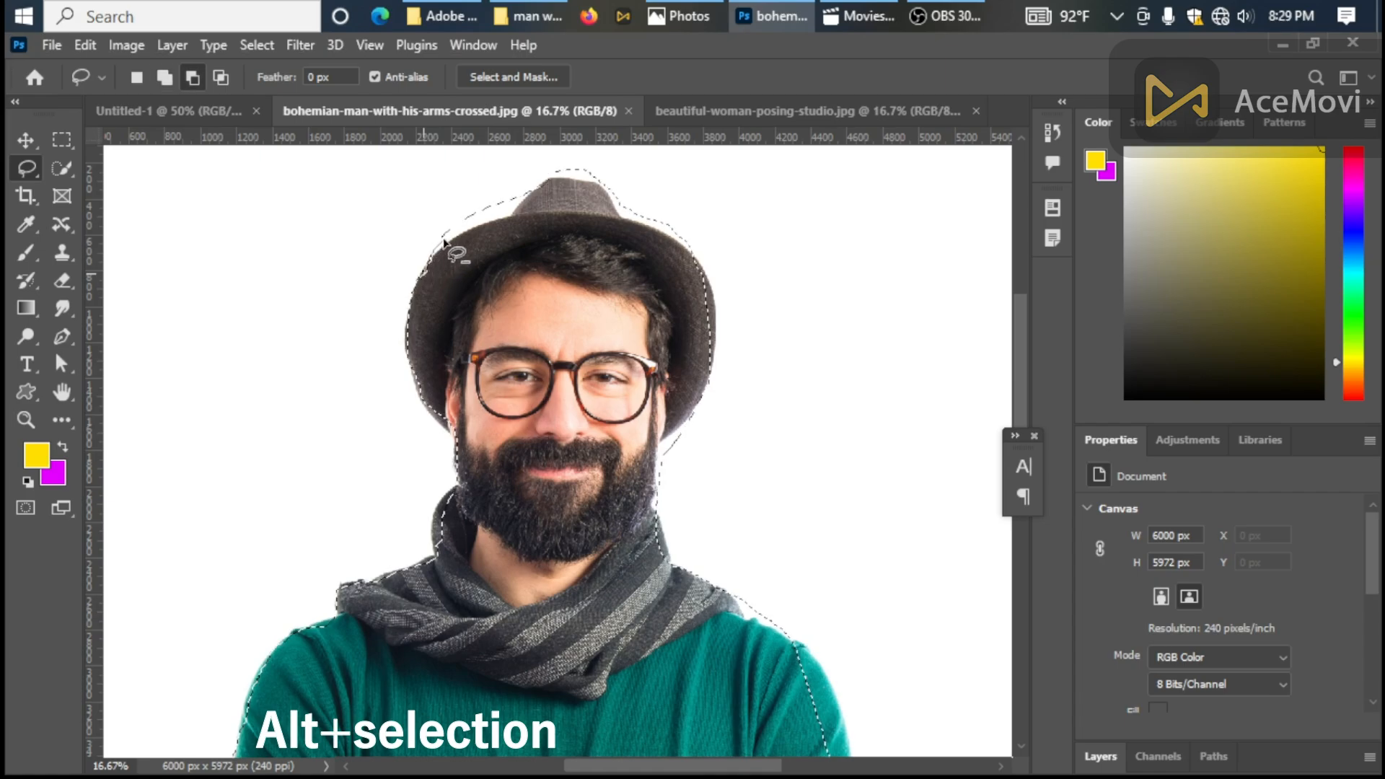
mouse_move(449, 239)
left_mouse_down()
mouse_move(510, 222)
mouse_move(544, 176)
mouse_move(482, 183)
left_mouse_up()
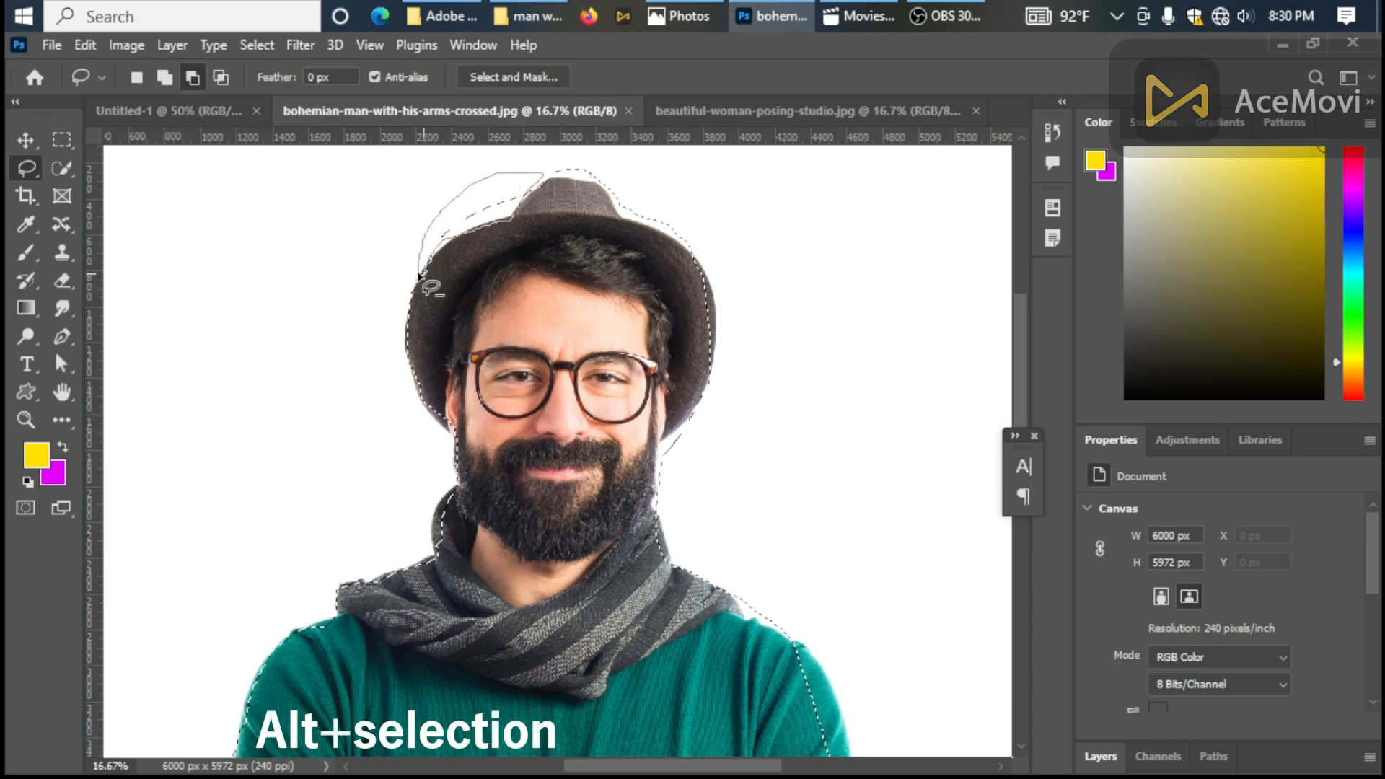
left_click_drag(420, 275, 422, 277)
key("shift")
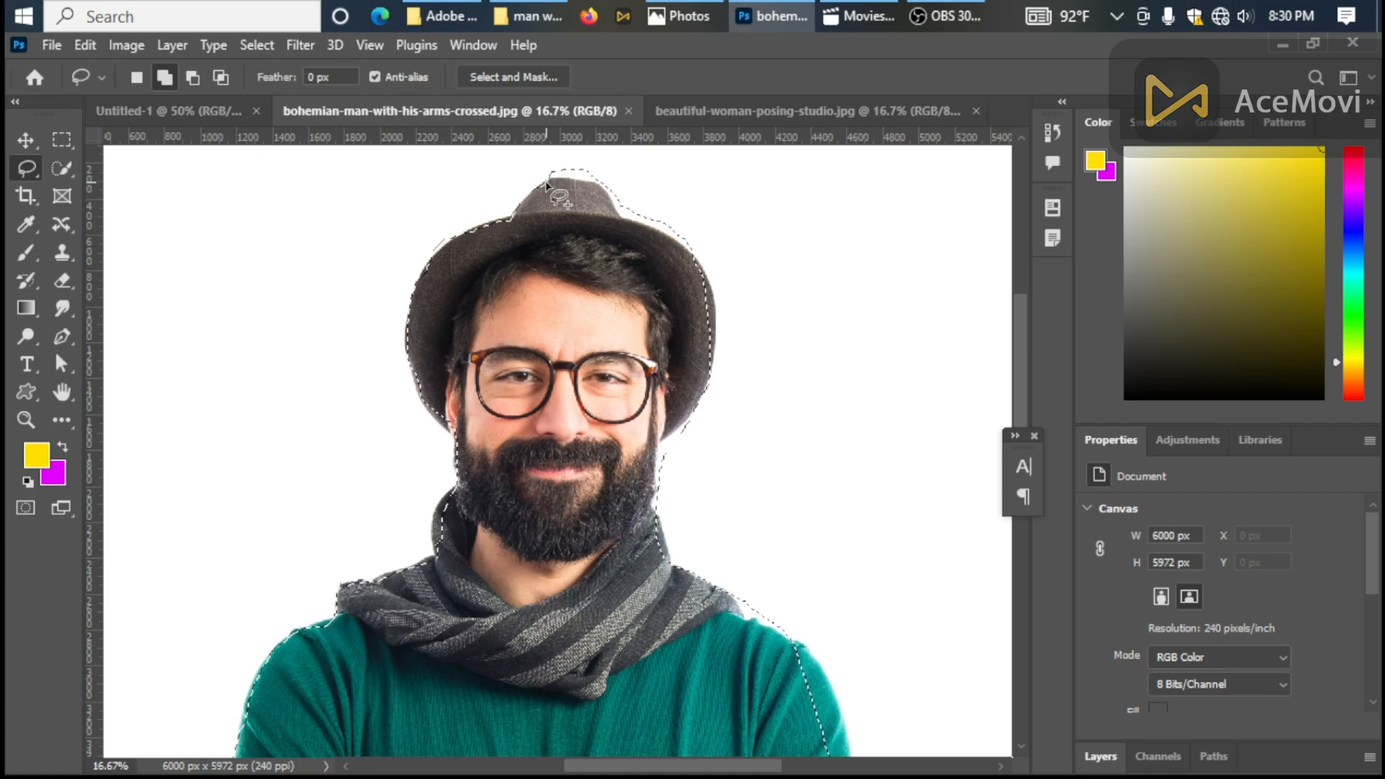
Subtract the white background above the hat's crown and along the brim's upper right side from the selection.
key("alt")
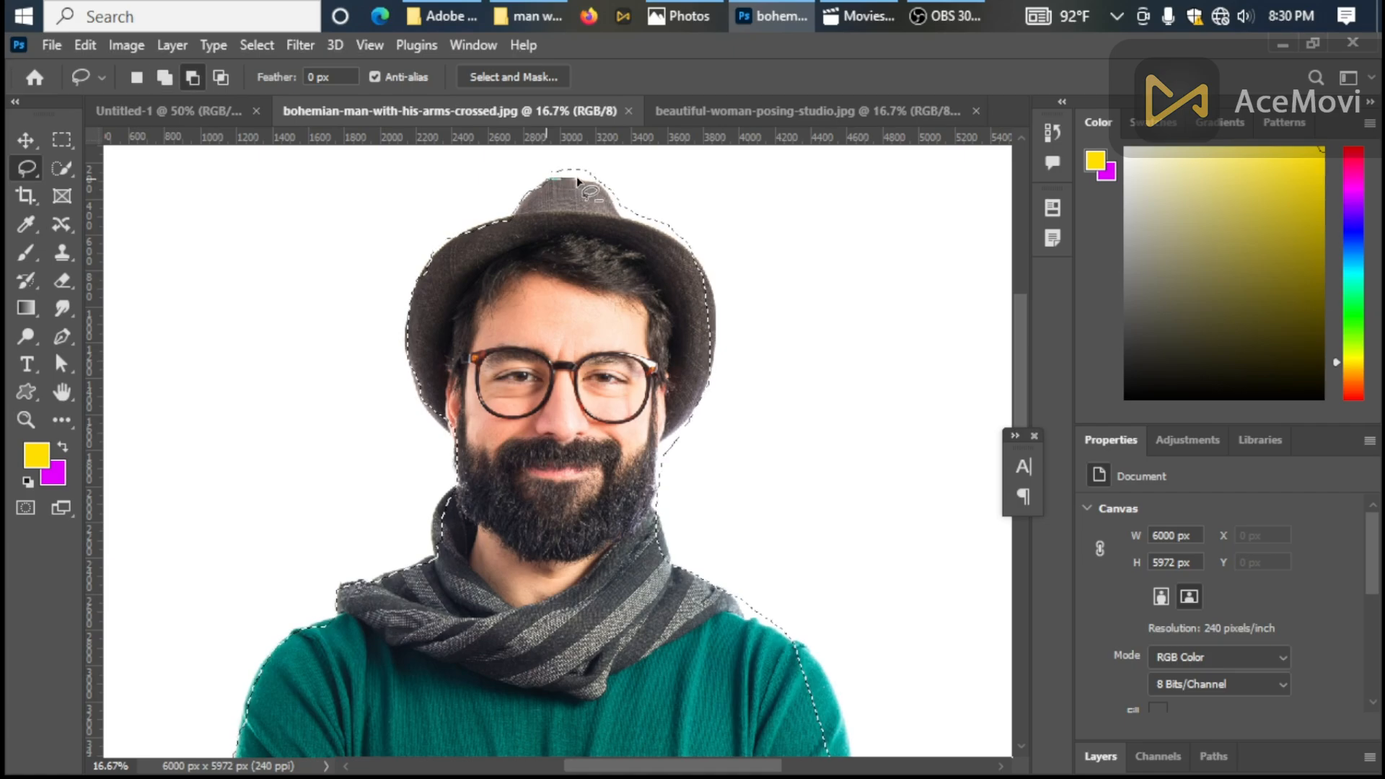
left_click_drag(578, 180, 601, 193)
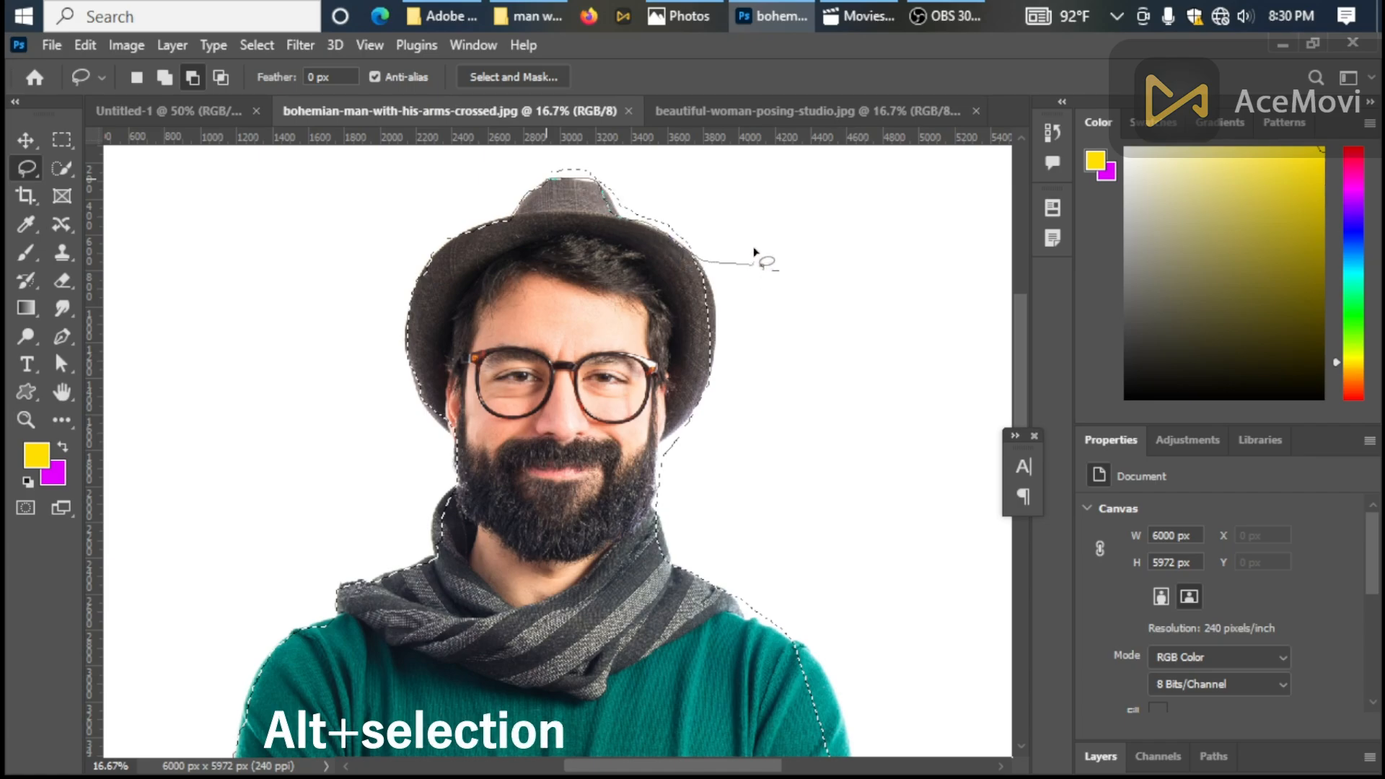
mouse_move(755, 252)
left_mouse_down()
mouse_move(619, 139)
mouse_move(588, 146)
left_mouse_up()
left_click_drag(508, 171, 510, 180)
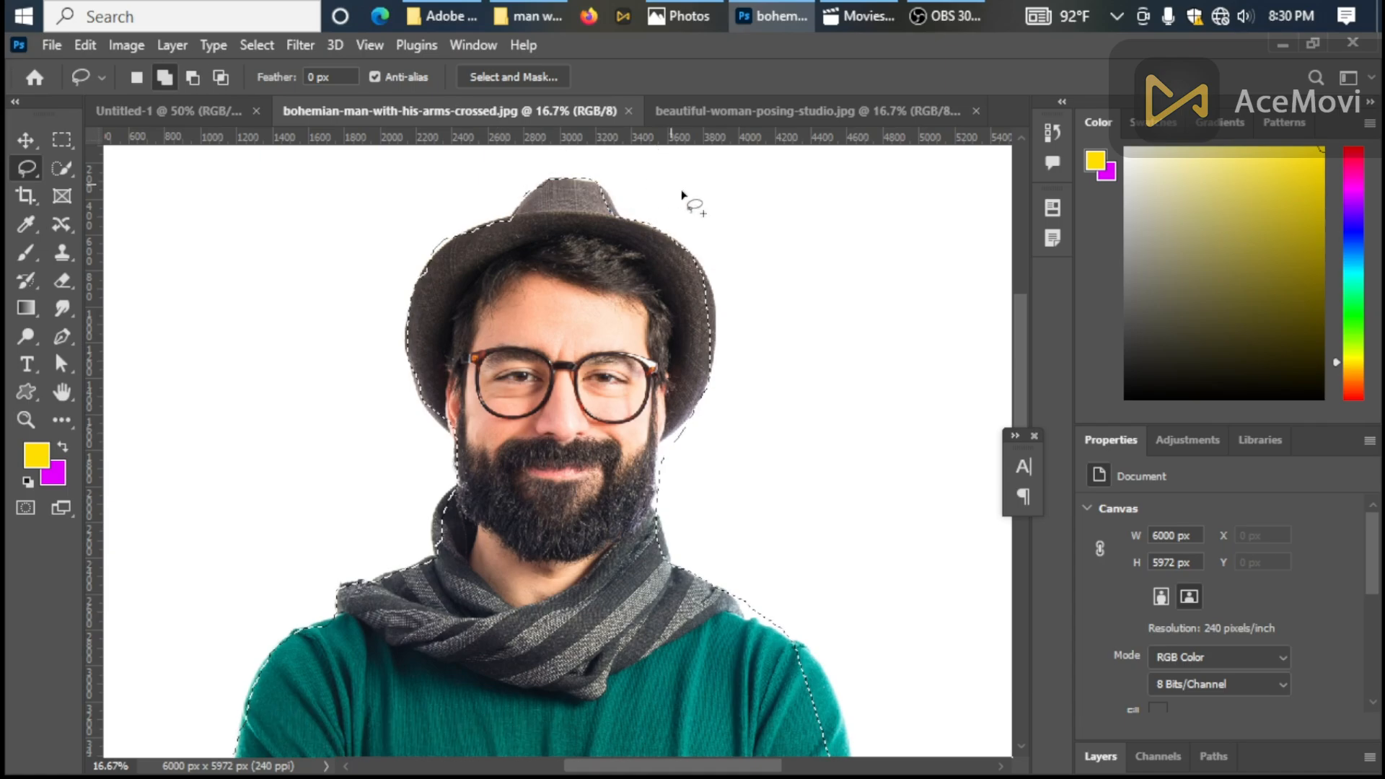
Add the missed right edge of the hat brim to the selection and subtract the background beneath it.
key("alt")
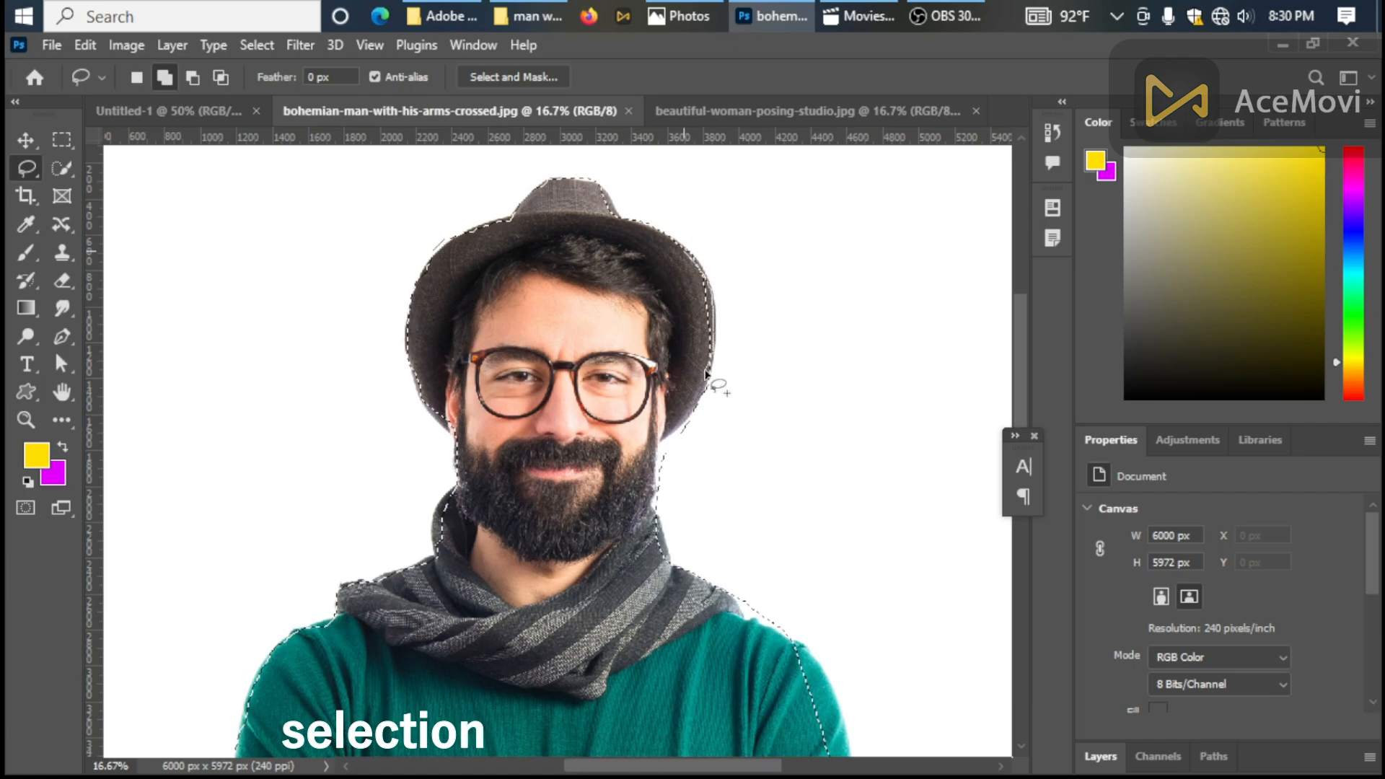
mouse_move(705, 375)
left_mouse_down()
mouse_move(677, 316)
mouse_move(672, 257)
left_mouse_up()
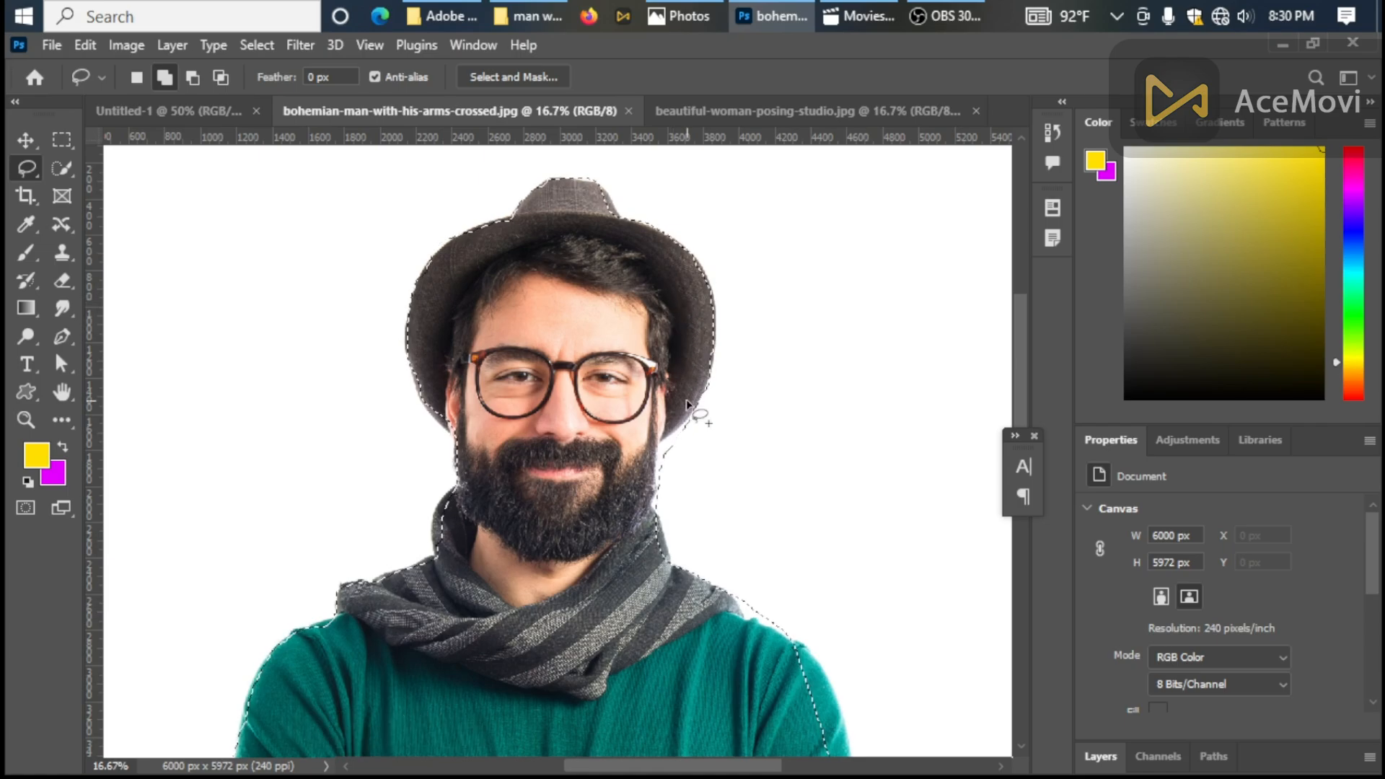
key("alt")
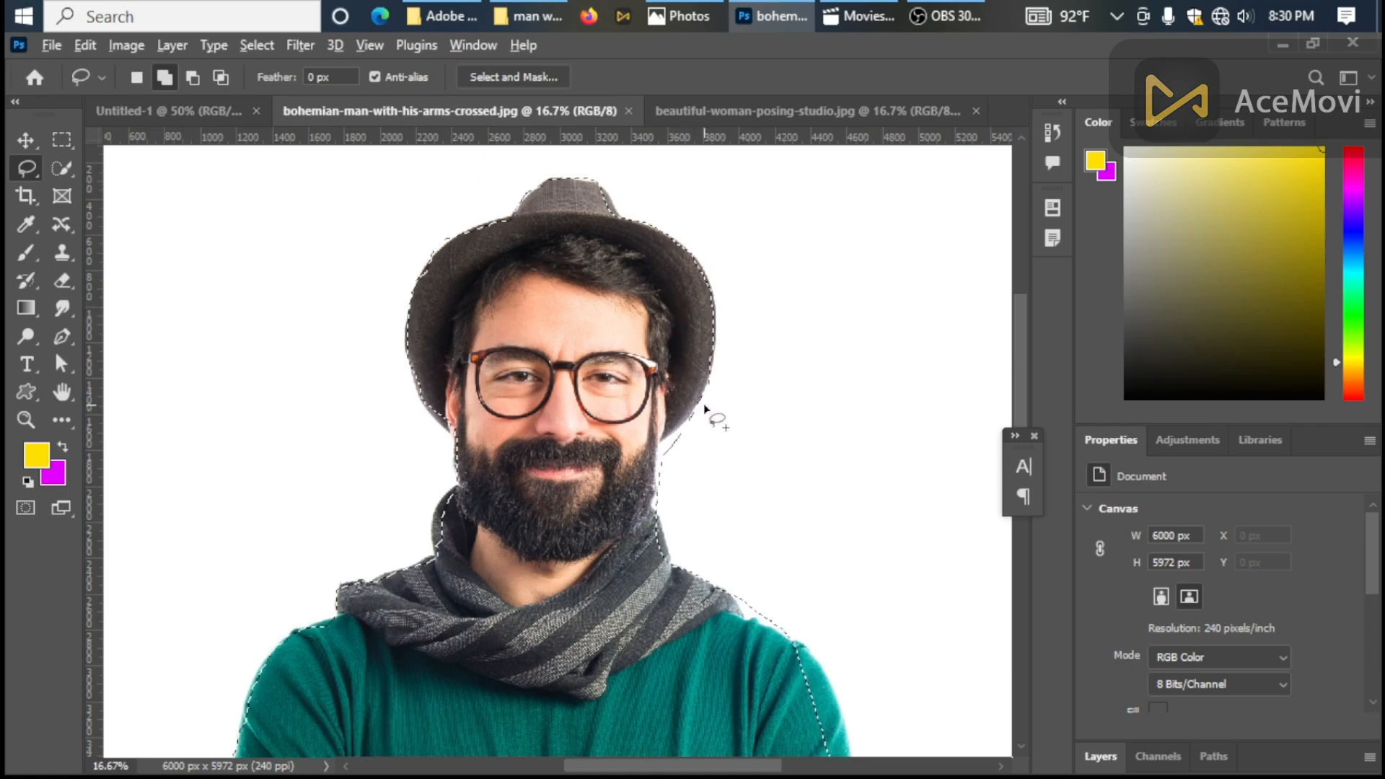
key("alt")
mouse_move(675, 431)
left_mouse_down()
mouse_move(660, 524)
mouse_move(681, 525)
mouse_move(716, 432)
left_mouse_up()
Subtract the white background between the scarf and the image's right shoulder from the lasso selection.
scroll(709, 429, "down", 1)
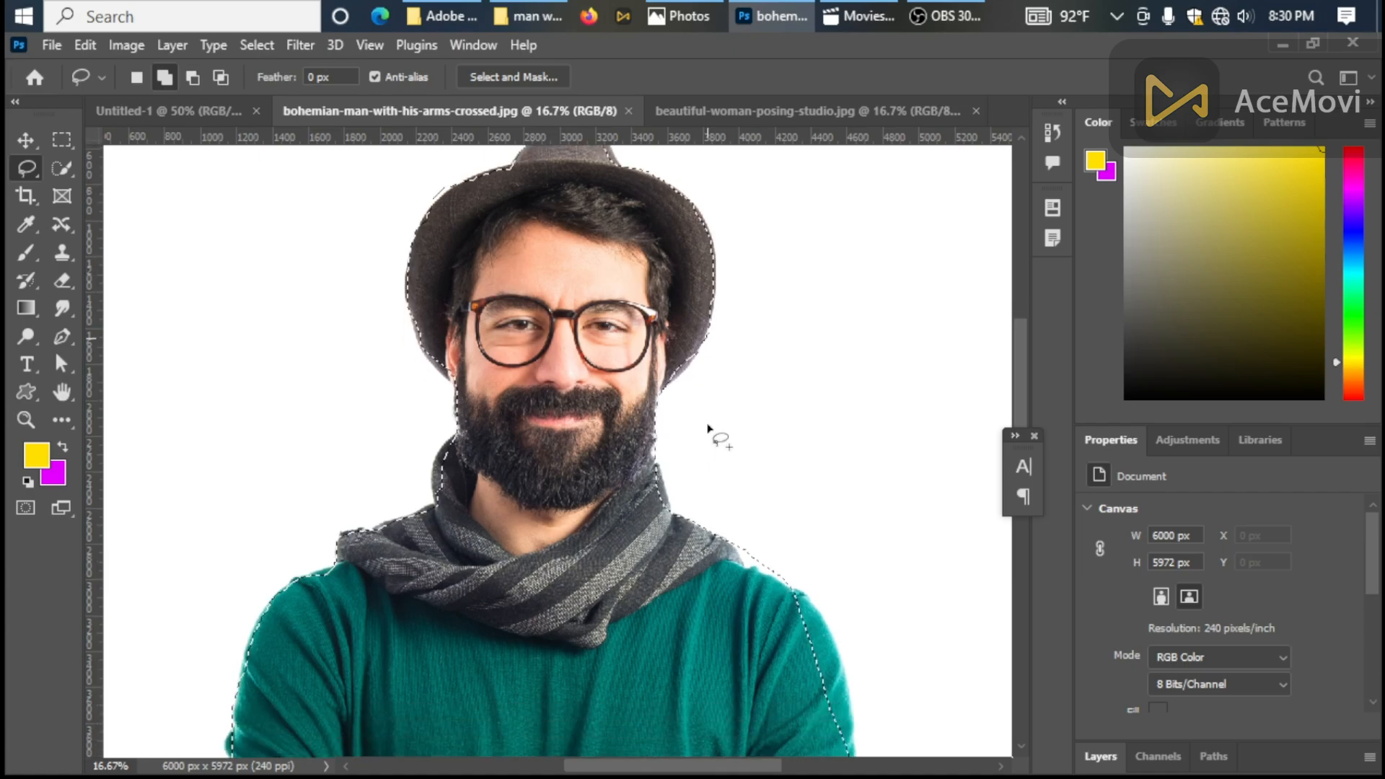
scroll(709, 429, "down", 4)
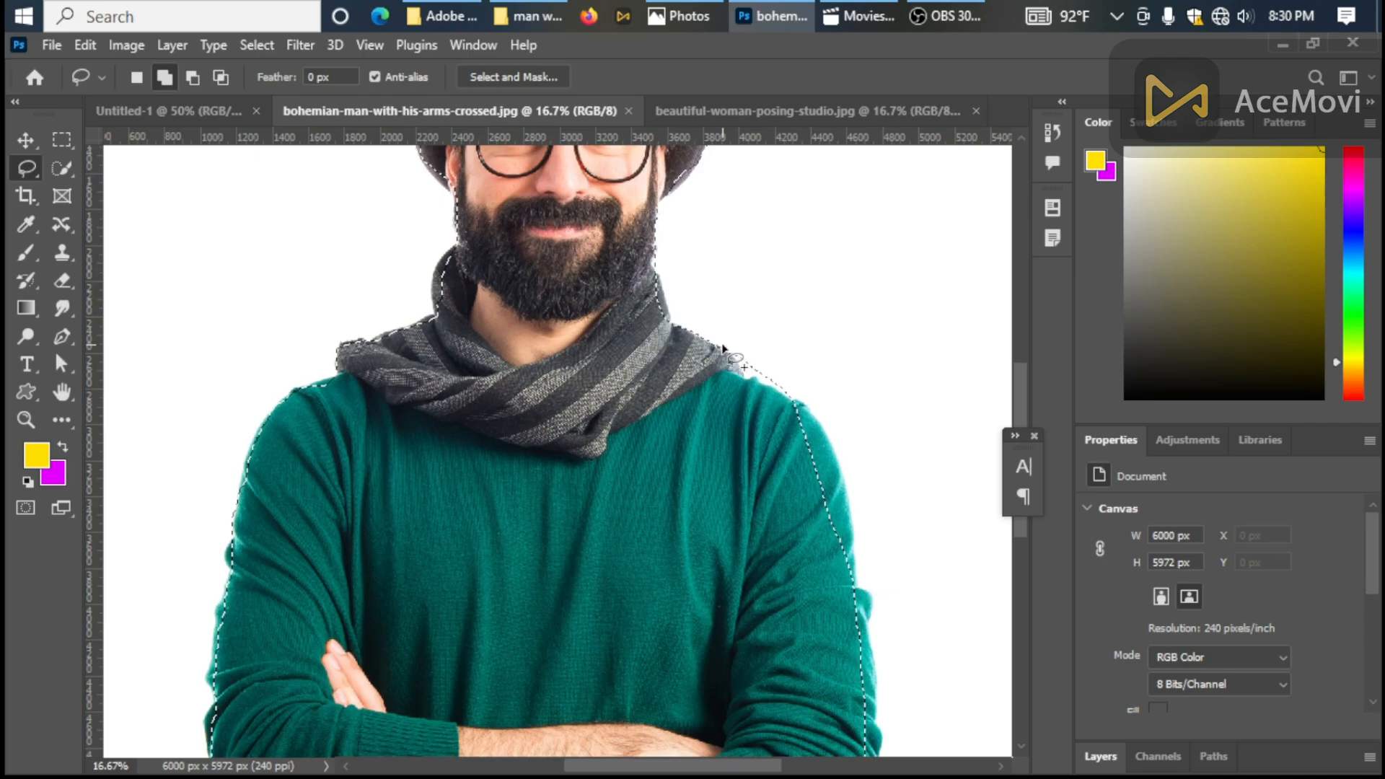
key("alt")
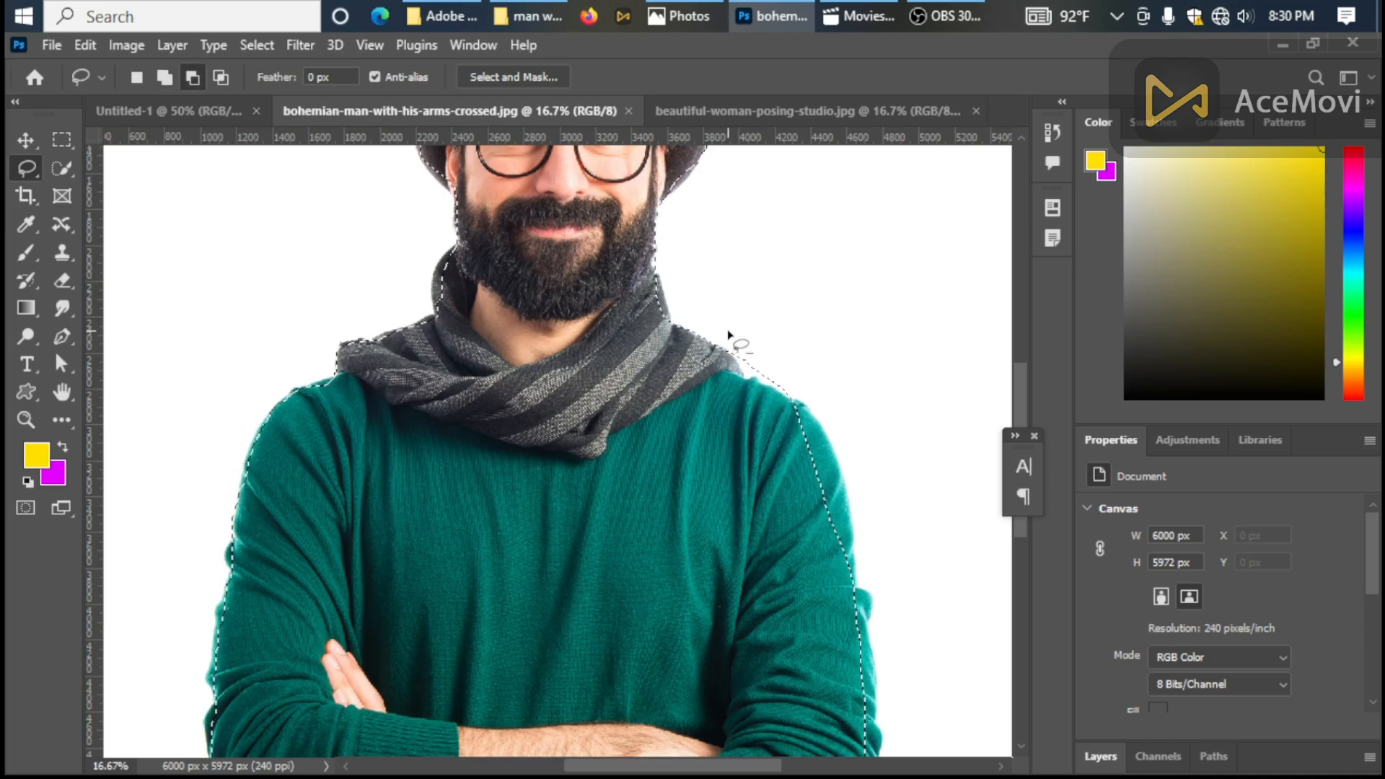
left_click_drag(731, 347, 748, 376)
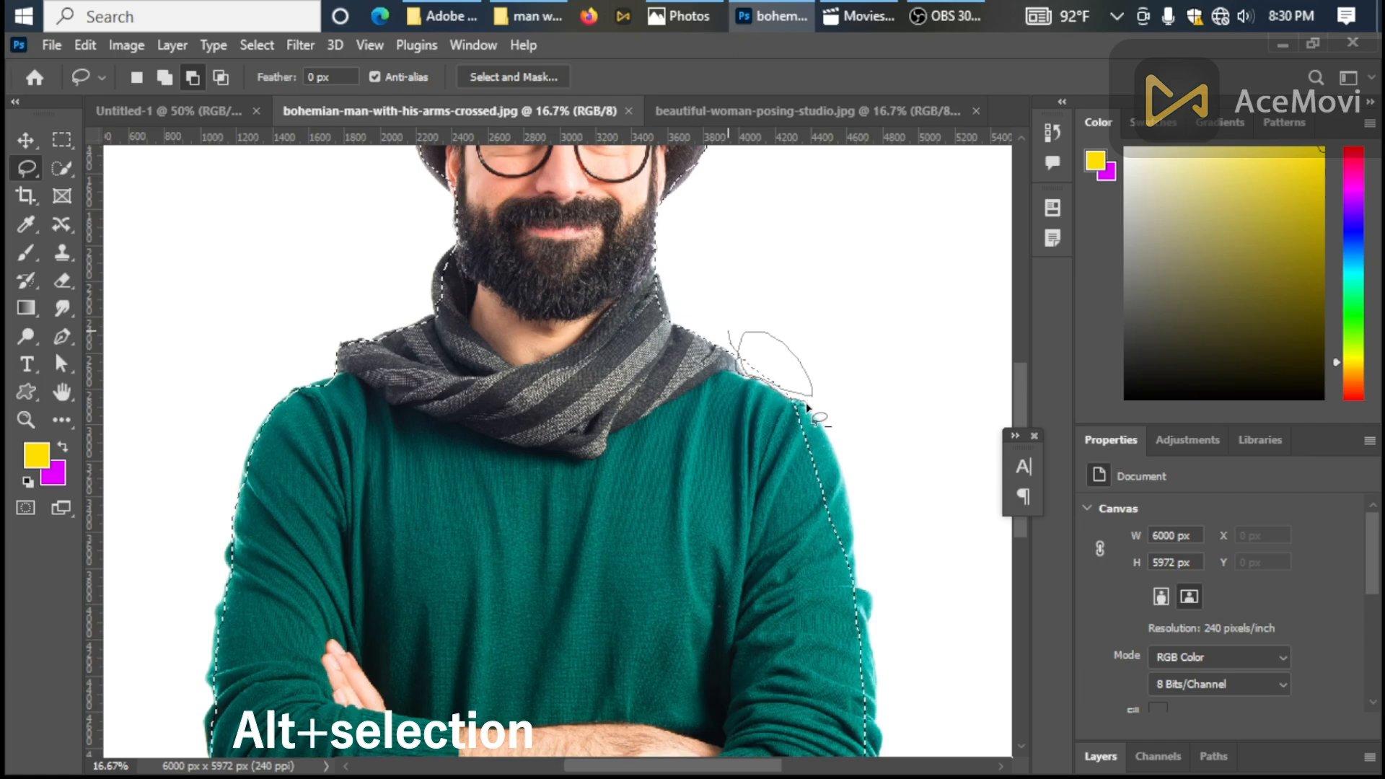
left_click_drag(813, 393, 818, 399)
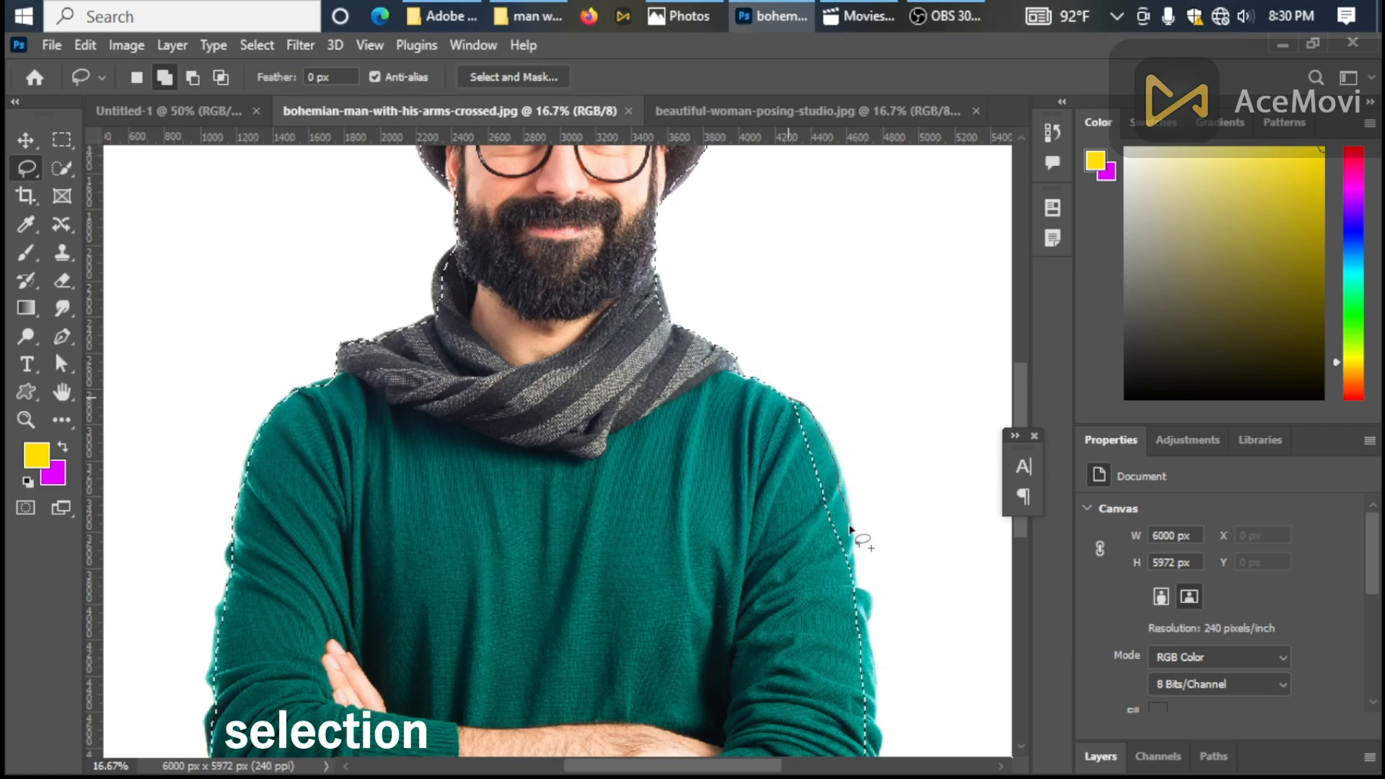
Add the missed outer strips of the image's right sleeve, from shoulder to elbow, to the lasso selection.
mouse_move(793, 590)
left_mouse_down()
mouse_move(766, 473)
mouse_move(783, 398)
left_mouse_up()
scroll(786, 512, "down", 2)
scroll(776, 505, "down", 3)
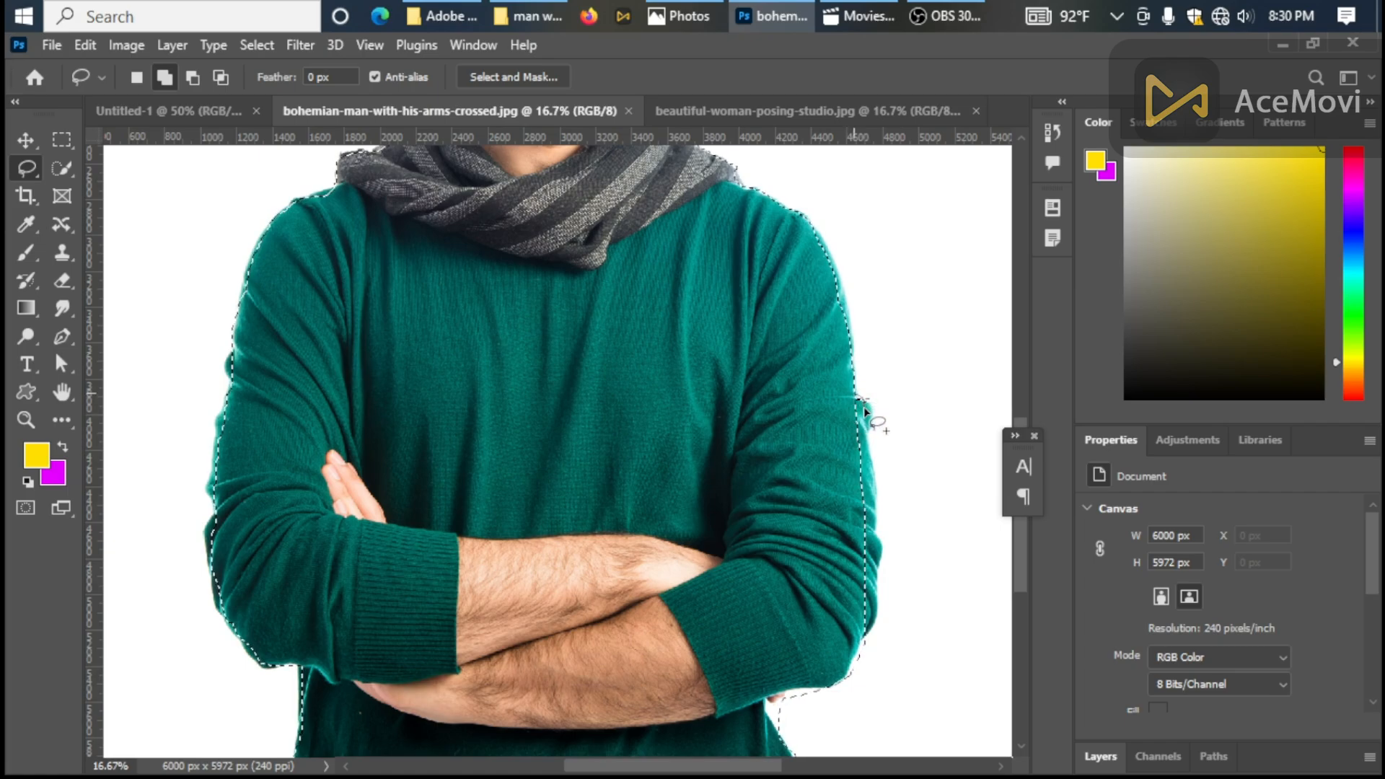
left_click_drag(868, 453, 874, 522)
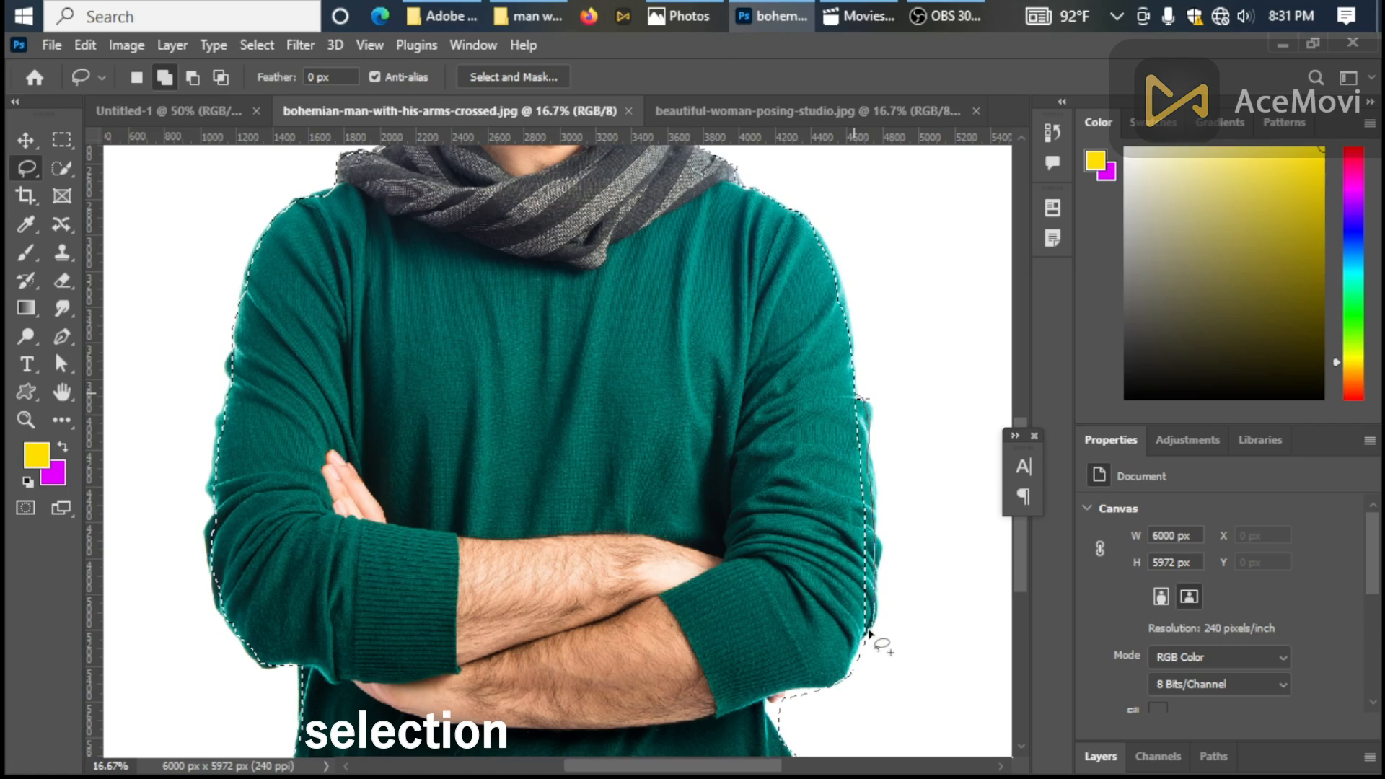
left_click_drag(859, 648, 848, 450)
left_click_drag(842, 401, 829, 423)
Subtract the white background beneath the image's right elbow and beside the waist from the lasso selection.
scroll(835, 455, "down", 3)
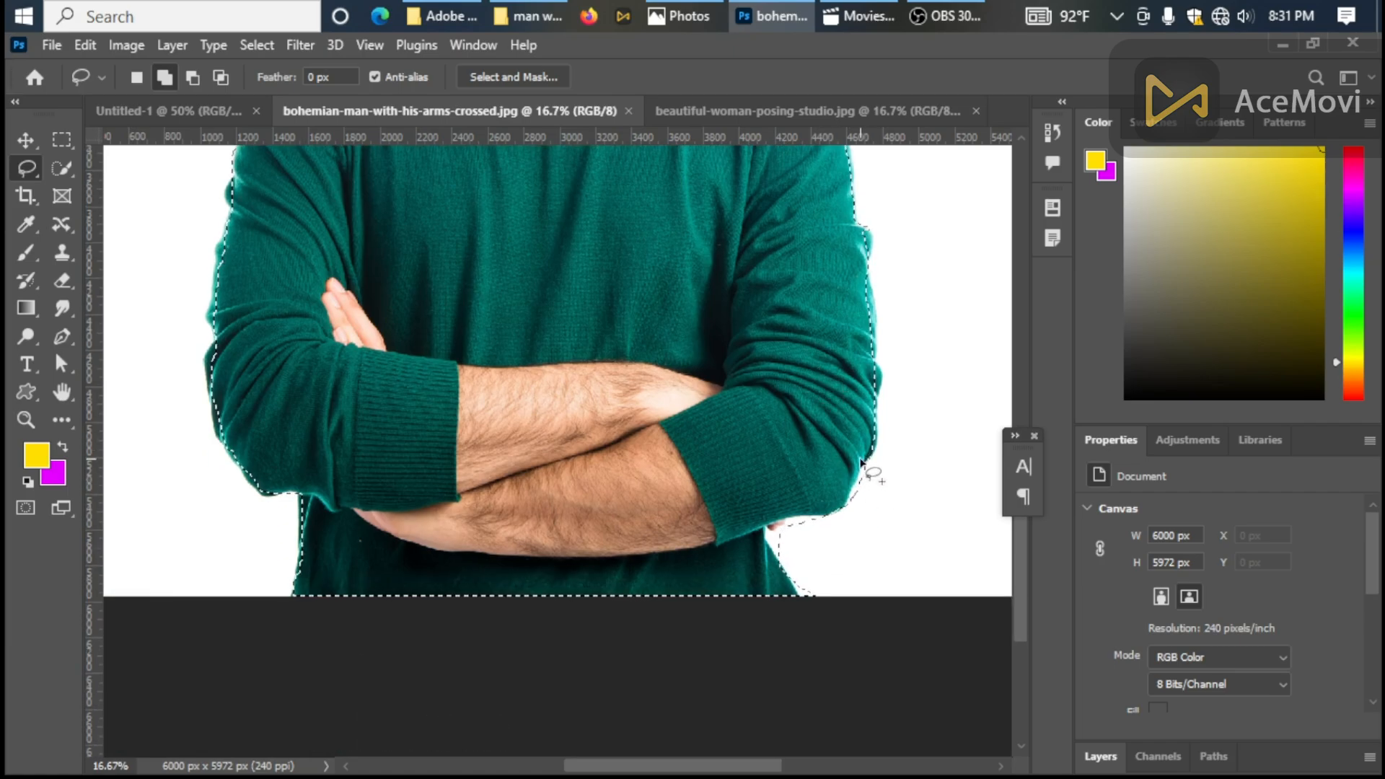
key("alt")
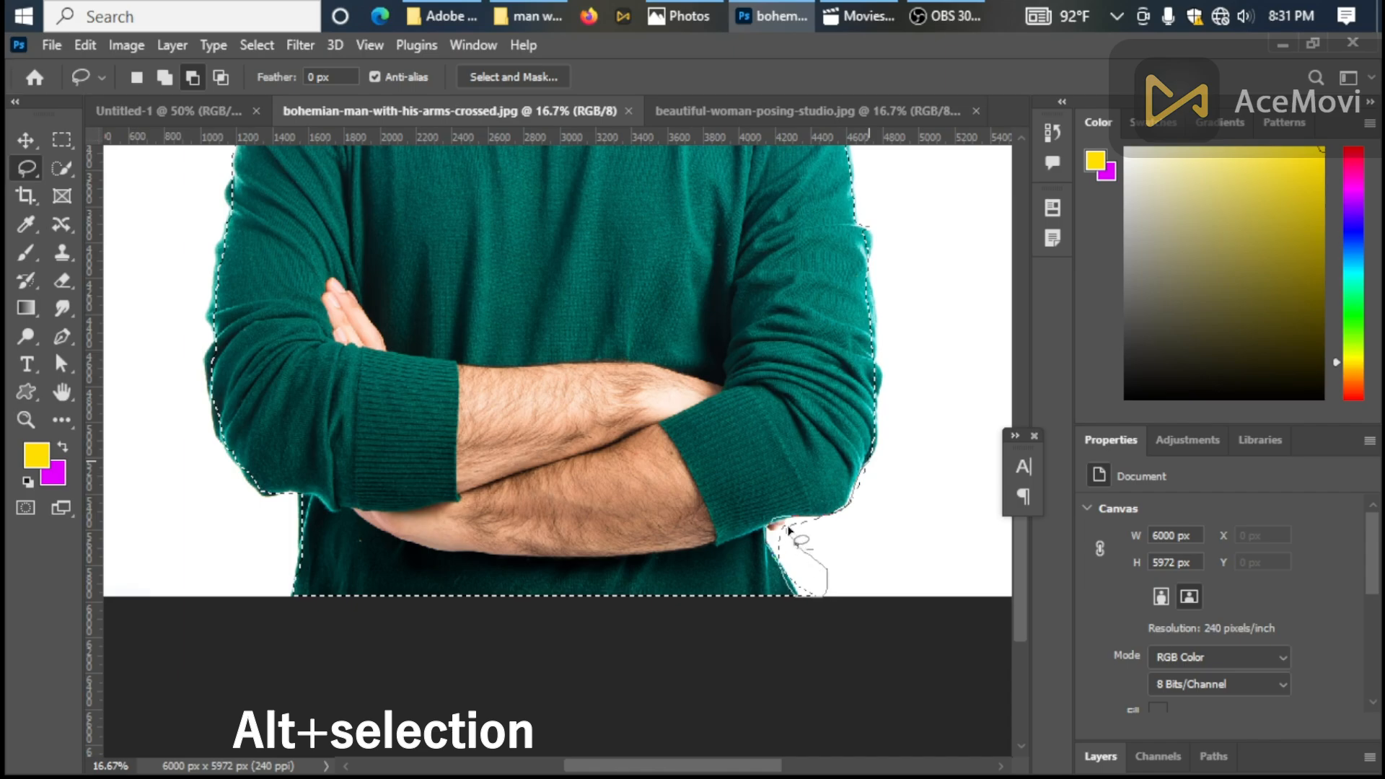
left_click_drag(861, 471, 870, 463)
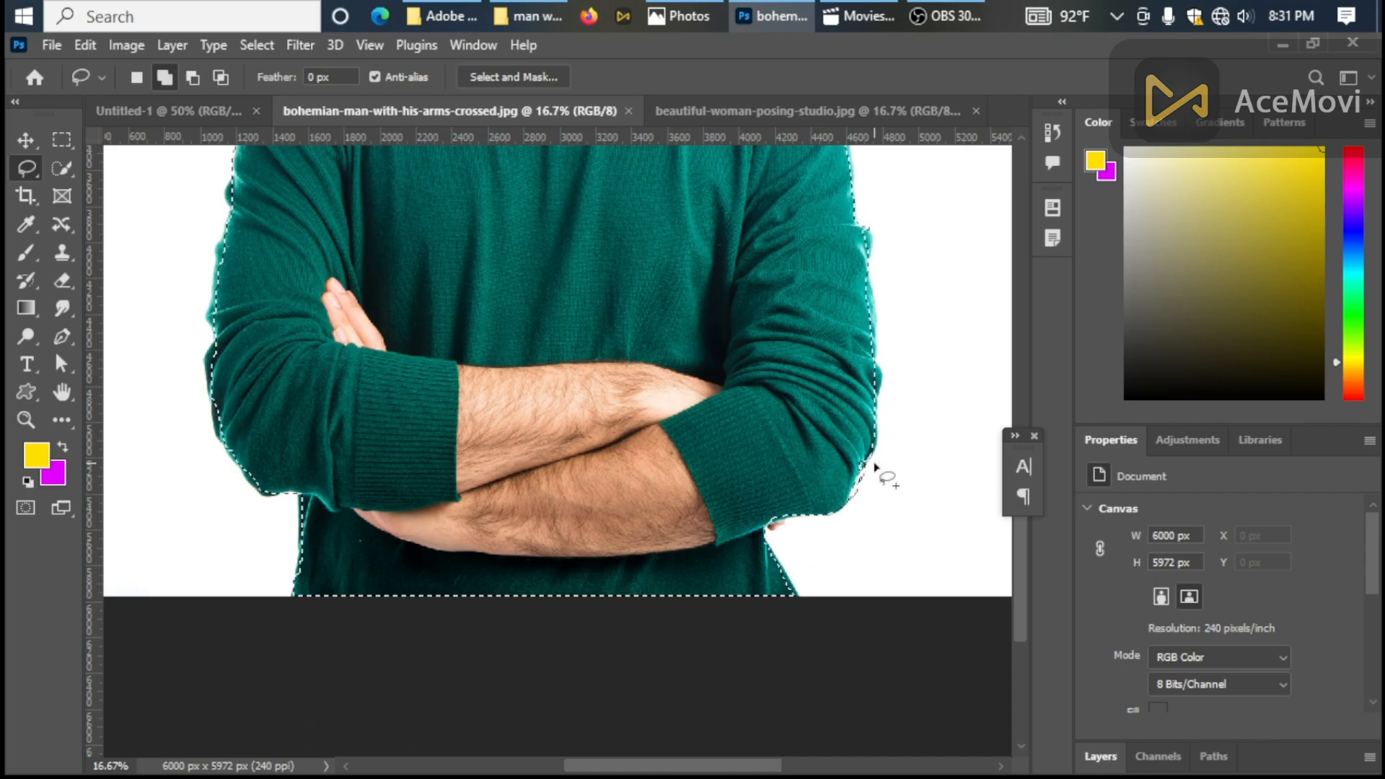
Move the selected man toward the canvas's upper left corner and back close to his original place with the Move tool.
scroll(212, 526, "up", 4)
scroll(211, 525, "up", 2)
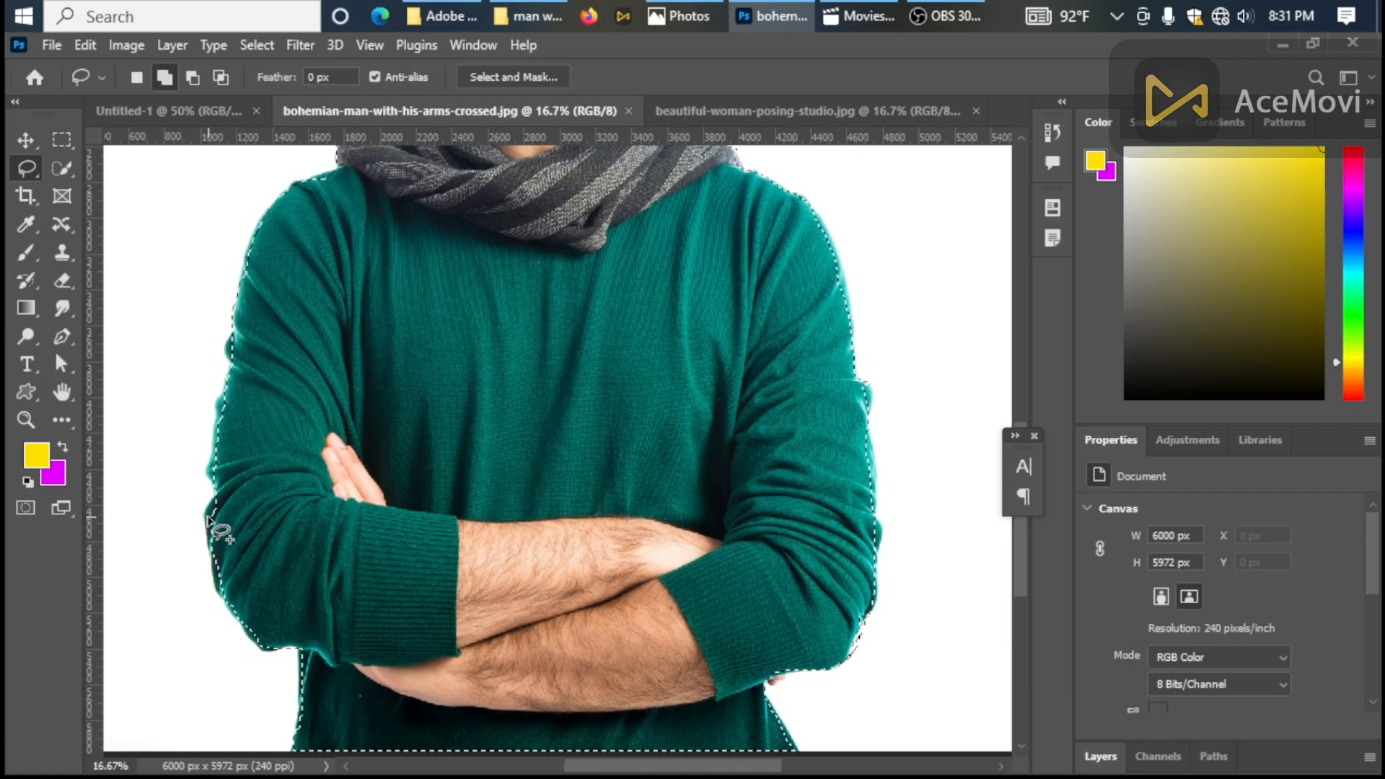
left_click(25, 139)
key("ctrl+j")
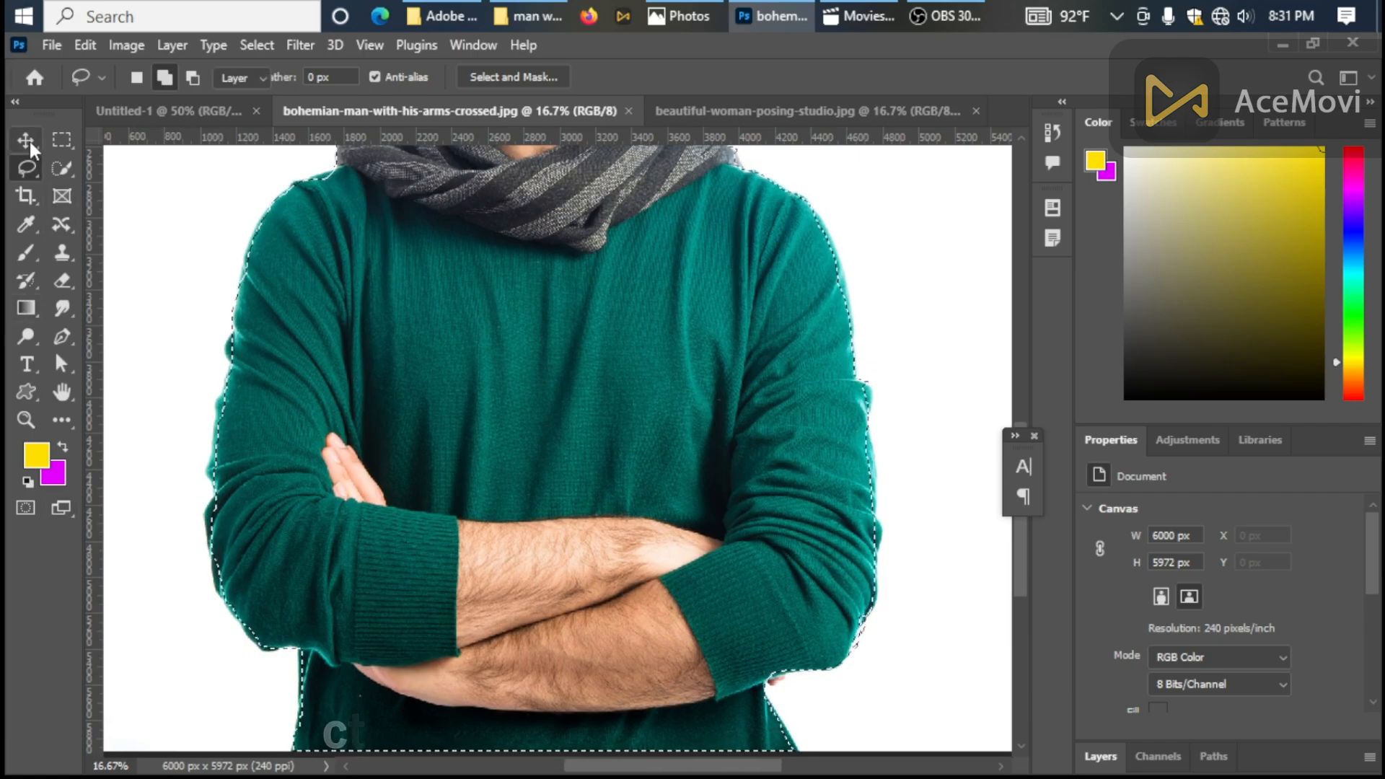
scroll(367, 623, "down", 3)
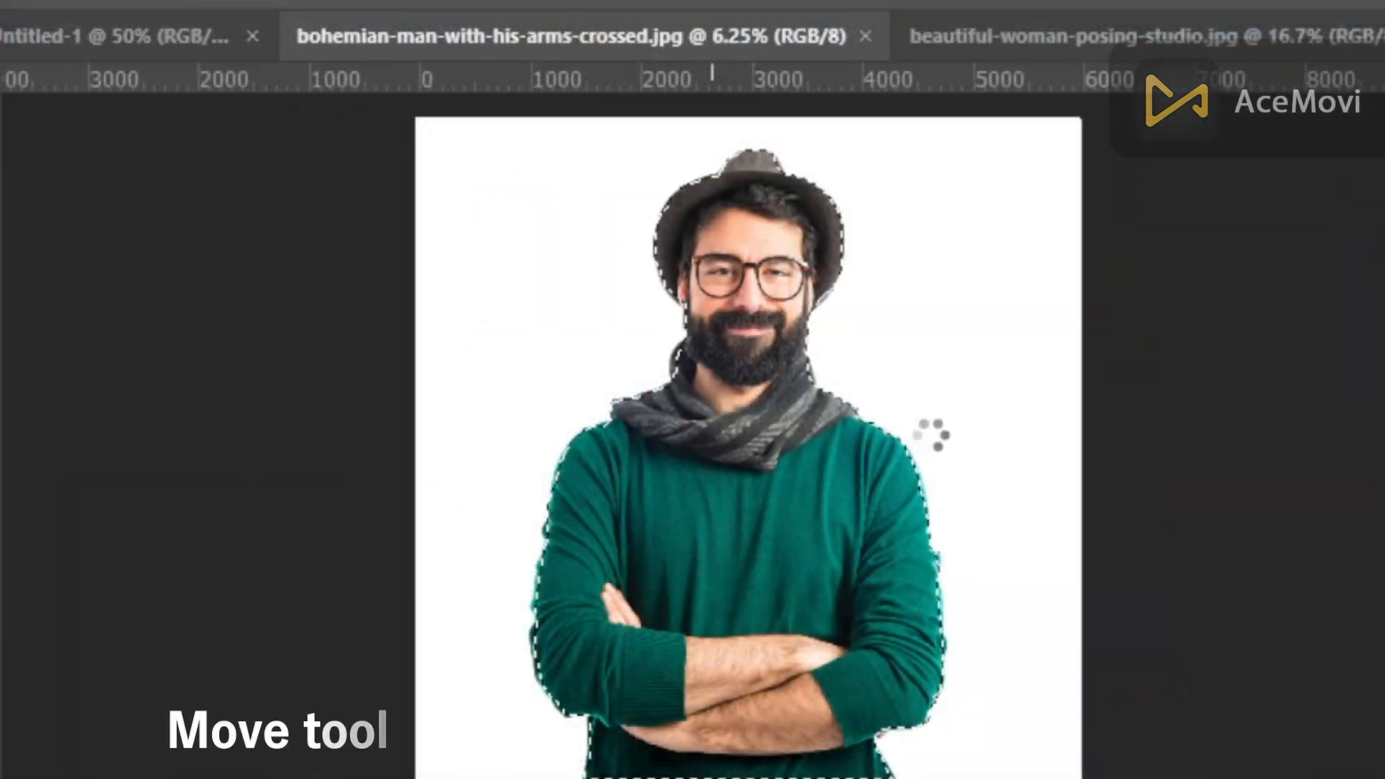
left_click_drag(743, 519, 632, 446)
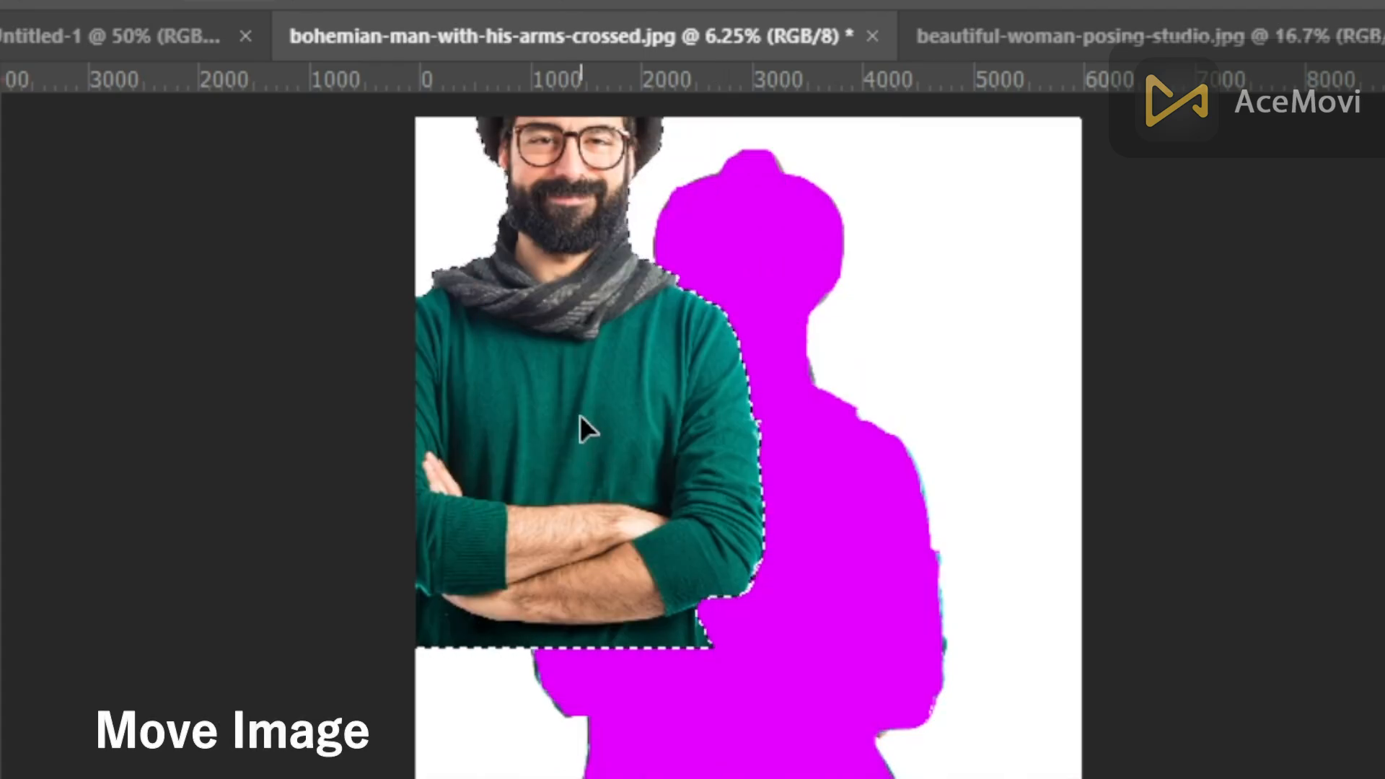
left_click_drag(582, 426, 748, 556)
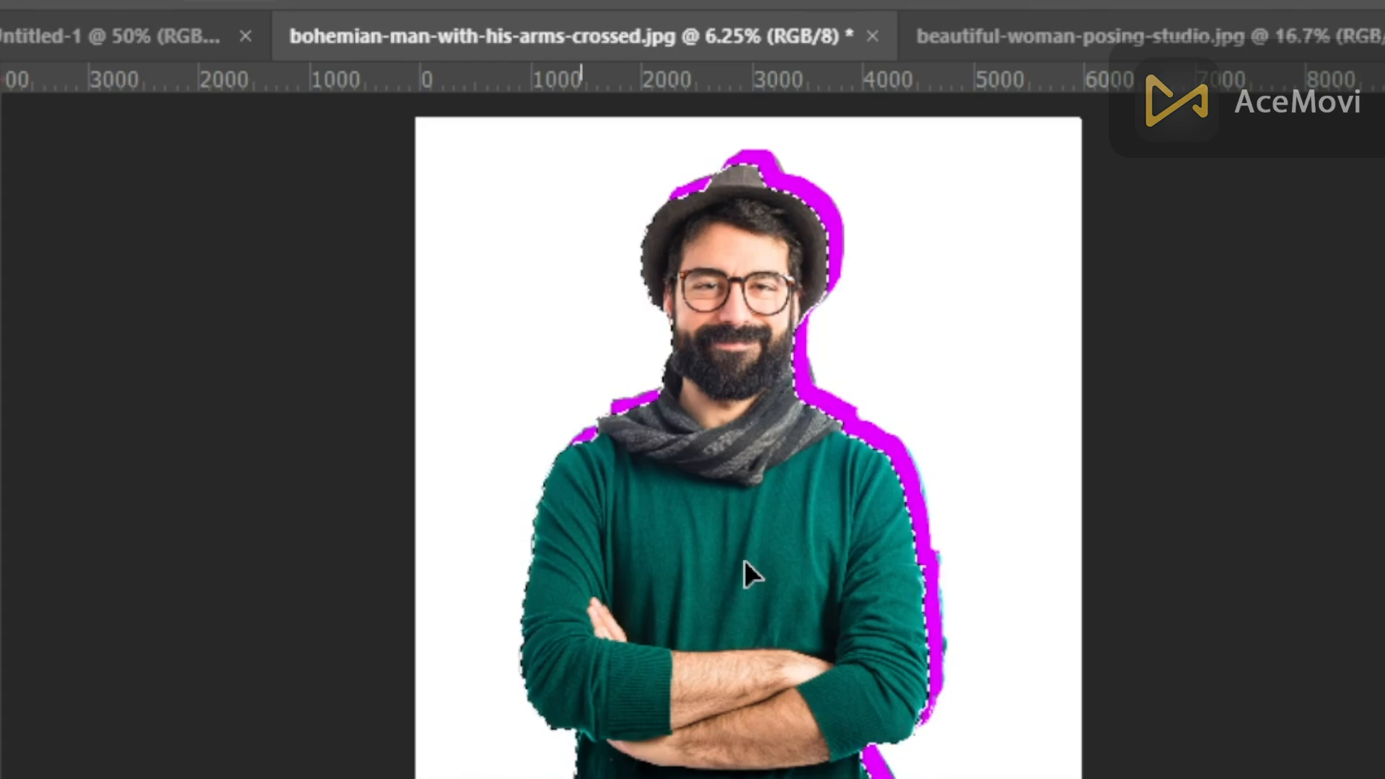
Copy the selected man onto a new layer, hide the Background layer, and toggle the cut-out's visibility off and back on.
key("ctrl+j")
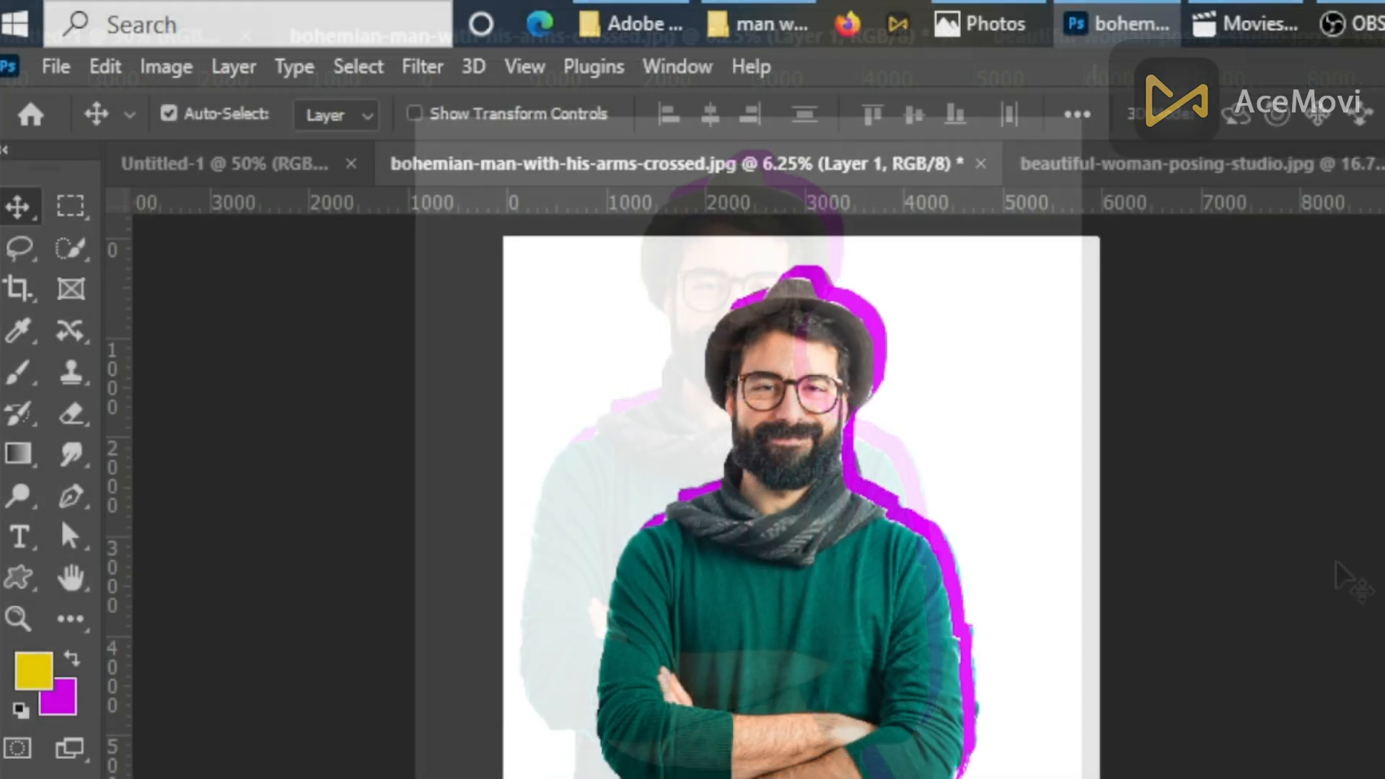
left_click(656, 69)
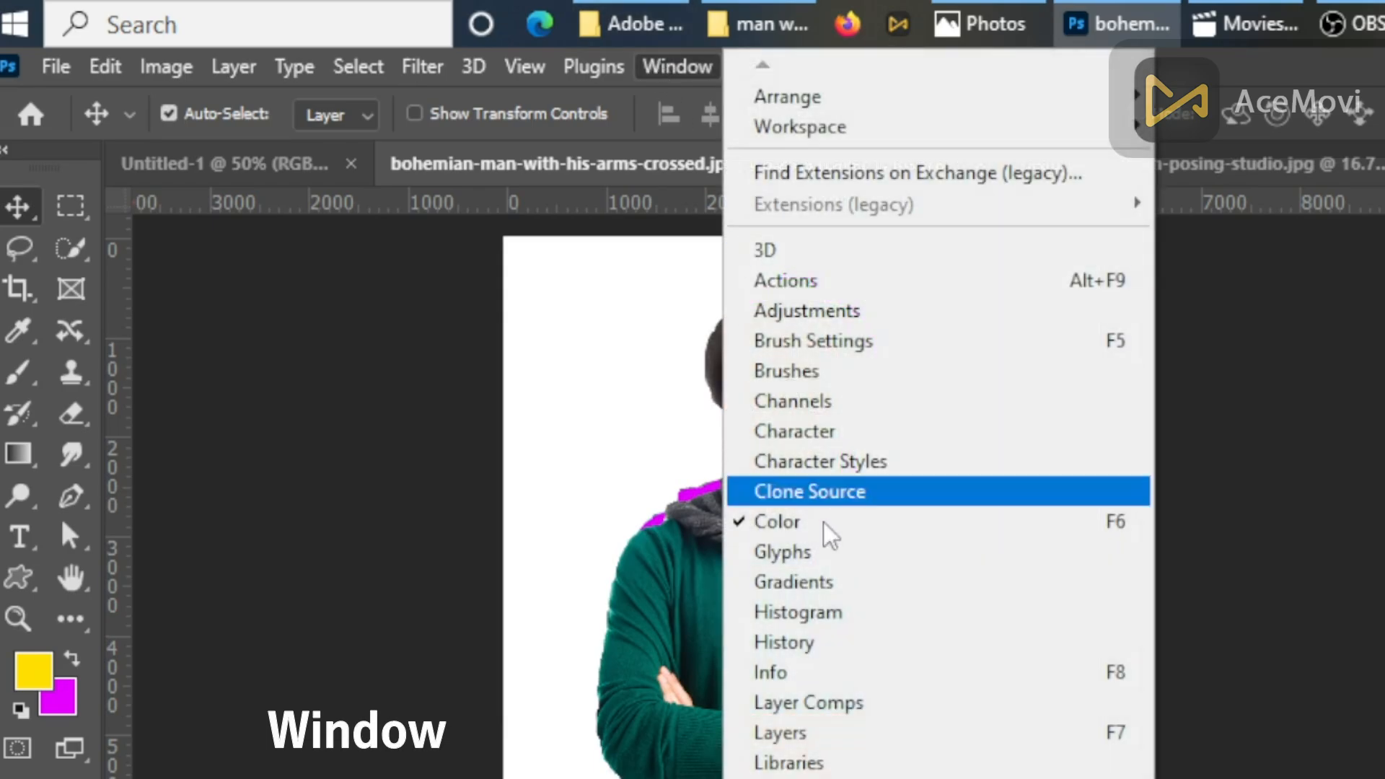
left_click(857, 730)
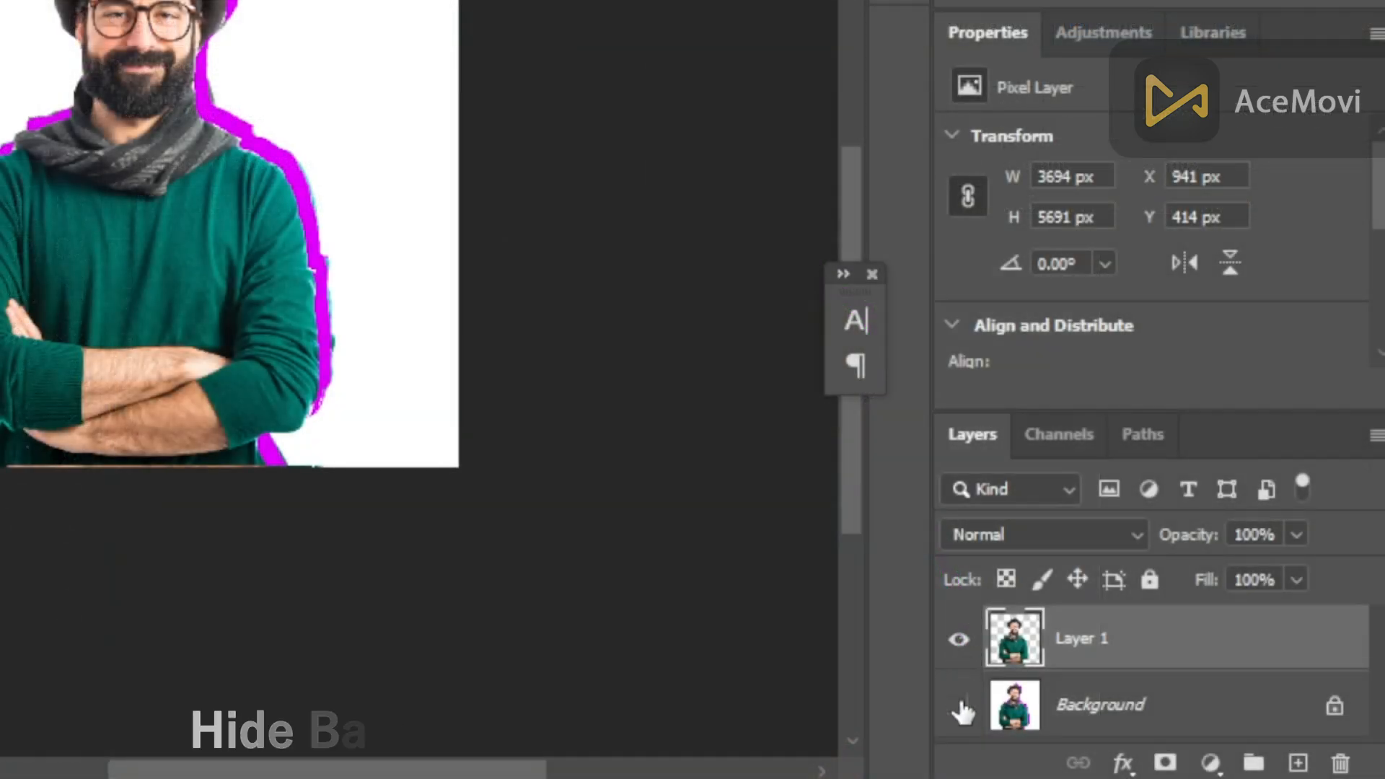
left_click(960, 705)
left_click(959, 640)
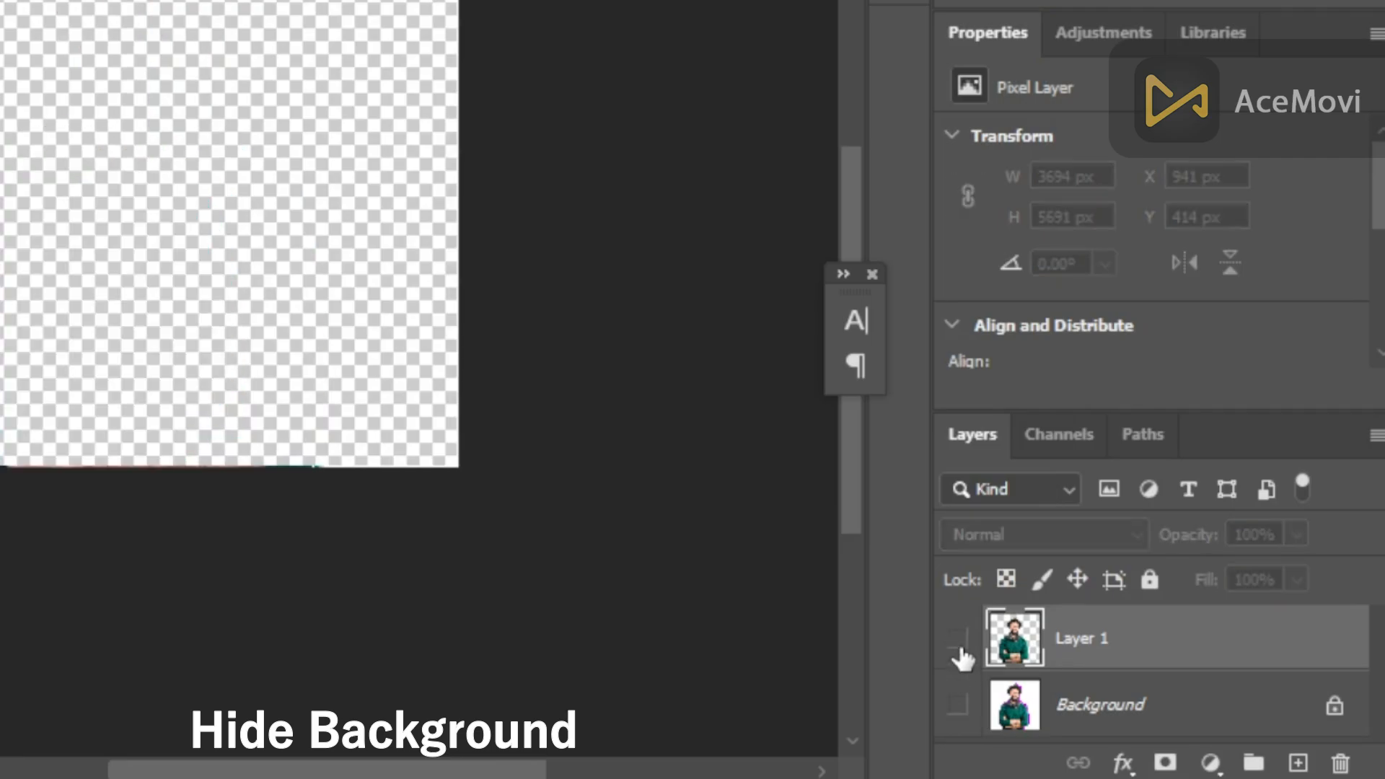
left_click(960, 640)
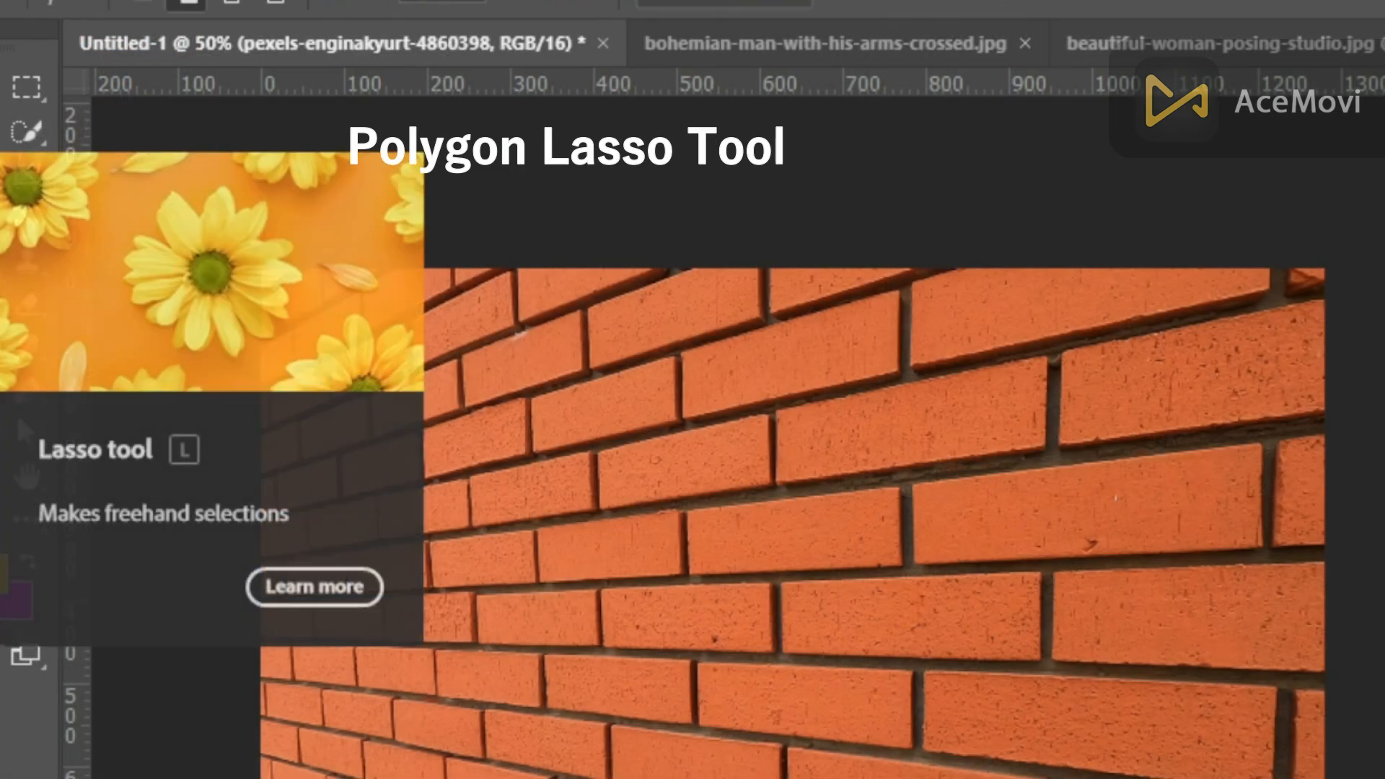
Select the single brick near the centre of the wall, corner by corner, with the Polygonal Lasso tool.
right_click(27, 132)
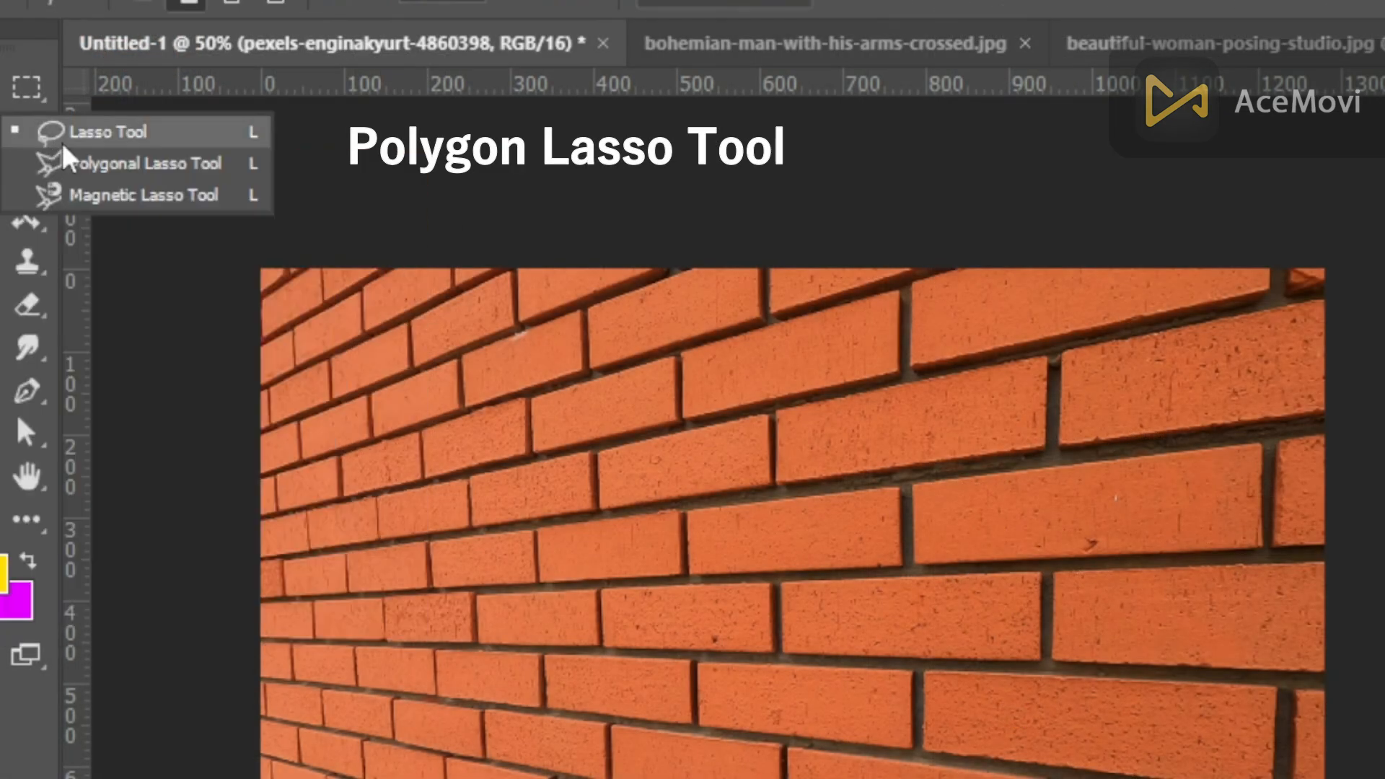
left_click(99, 169)
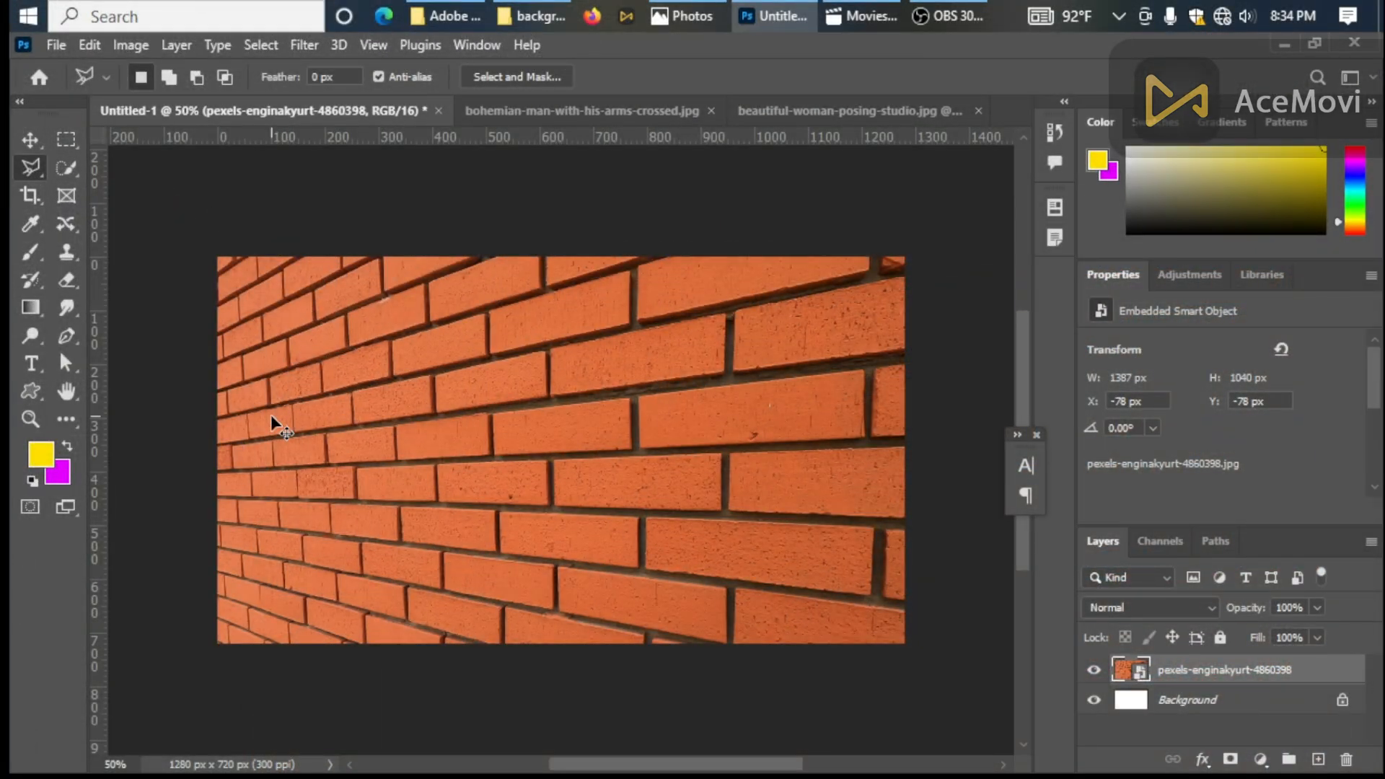
key("ctrl+plus")
key("ctrl+plus")
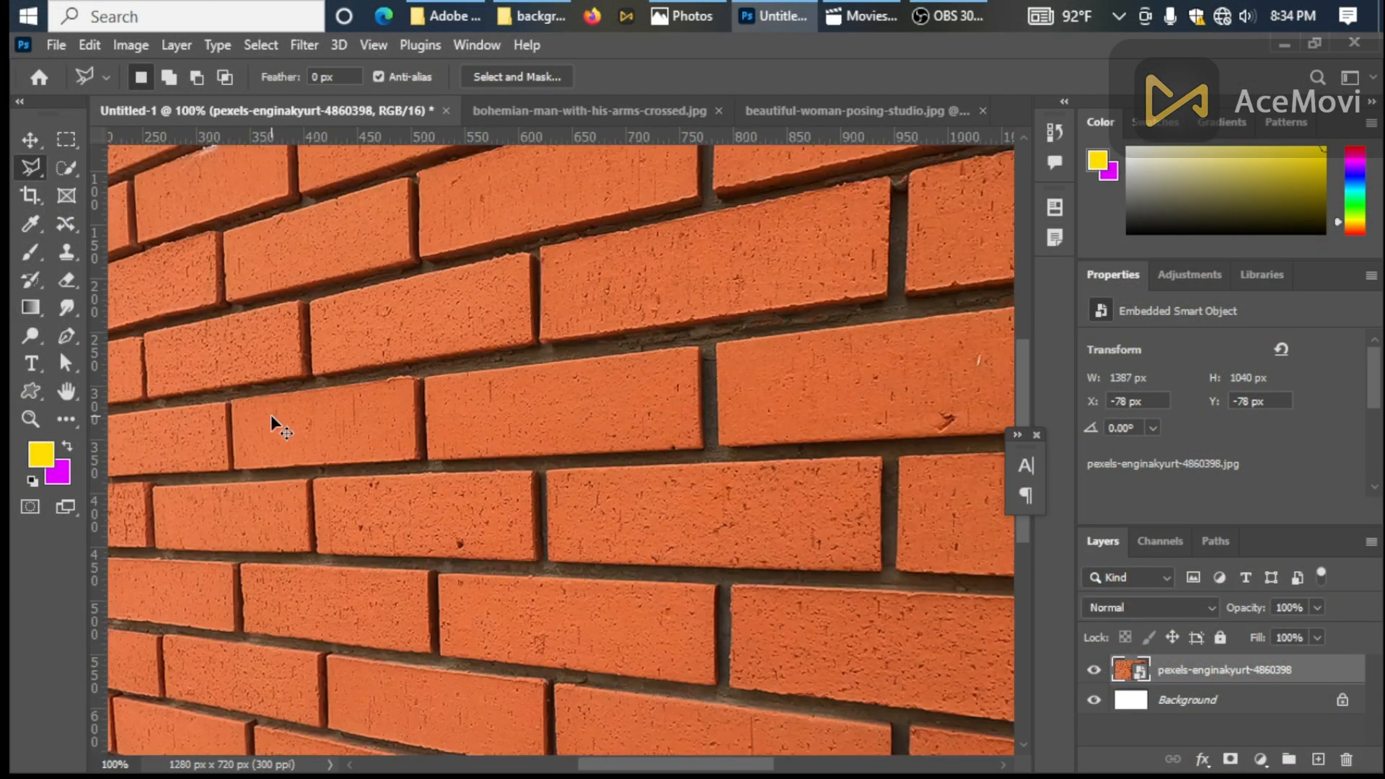
key("ctrl+plus")
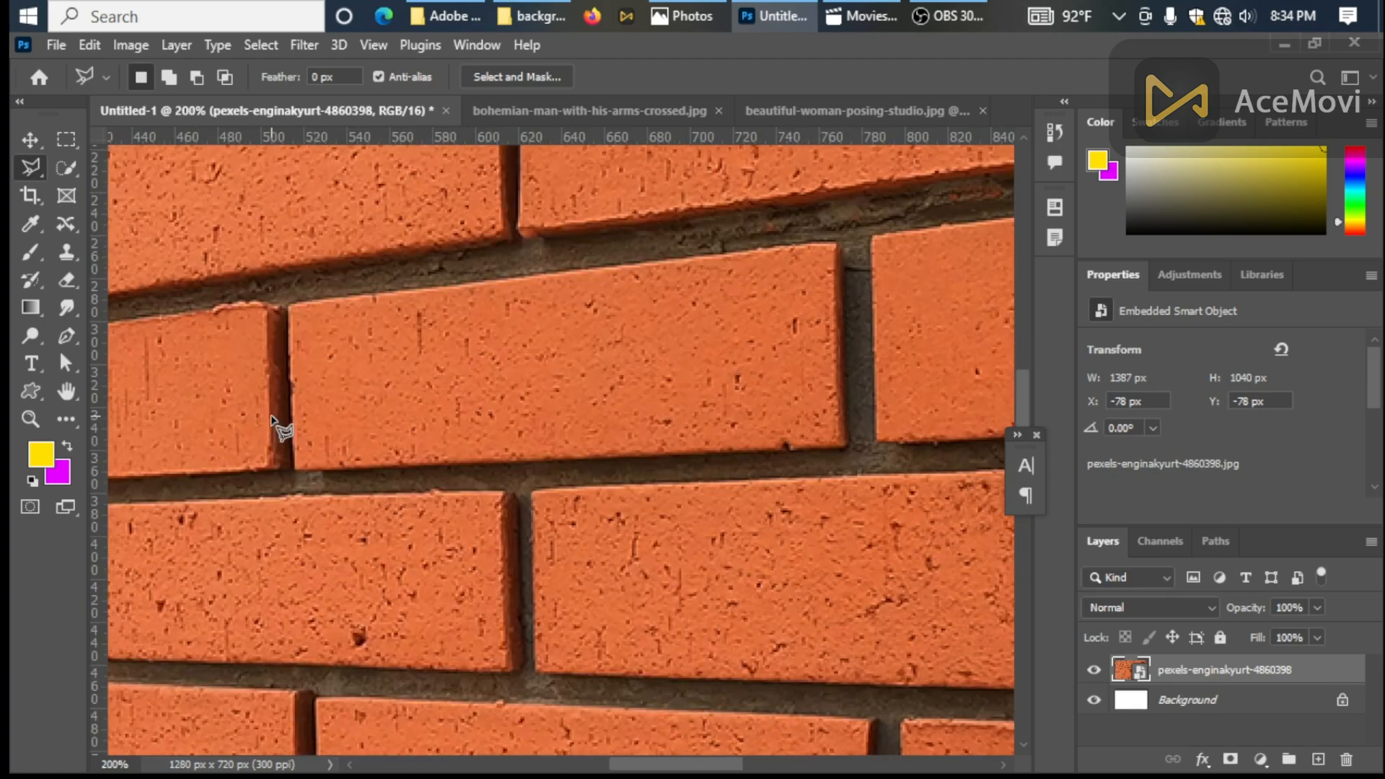
left_click(287, 310)
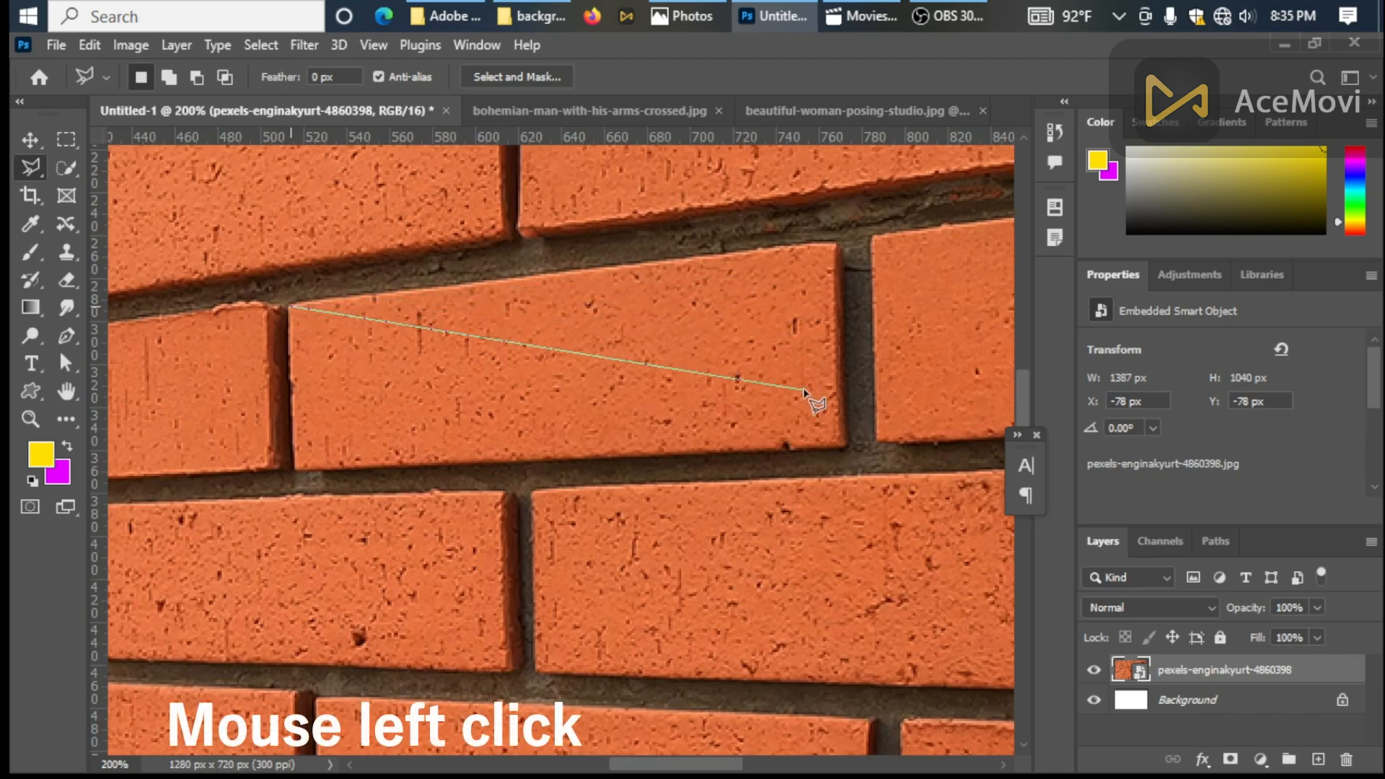
left_click(835, 247)
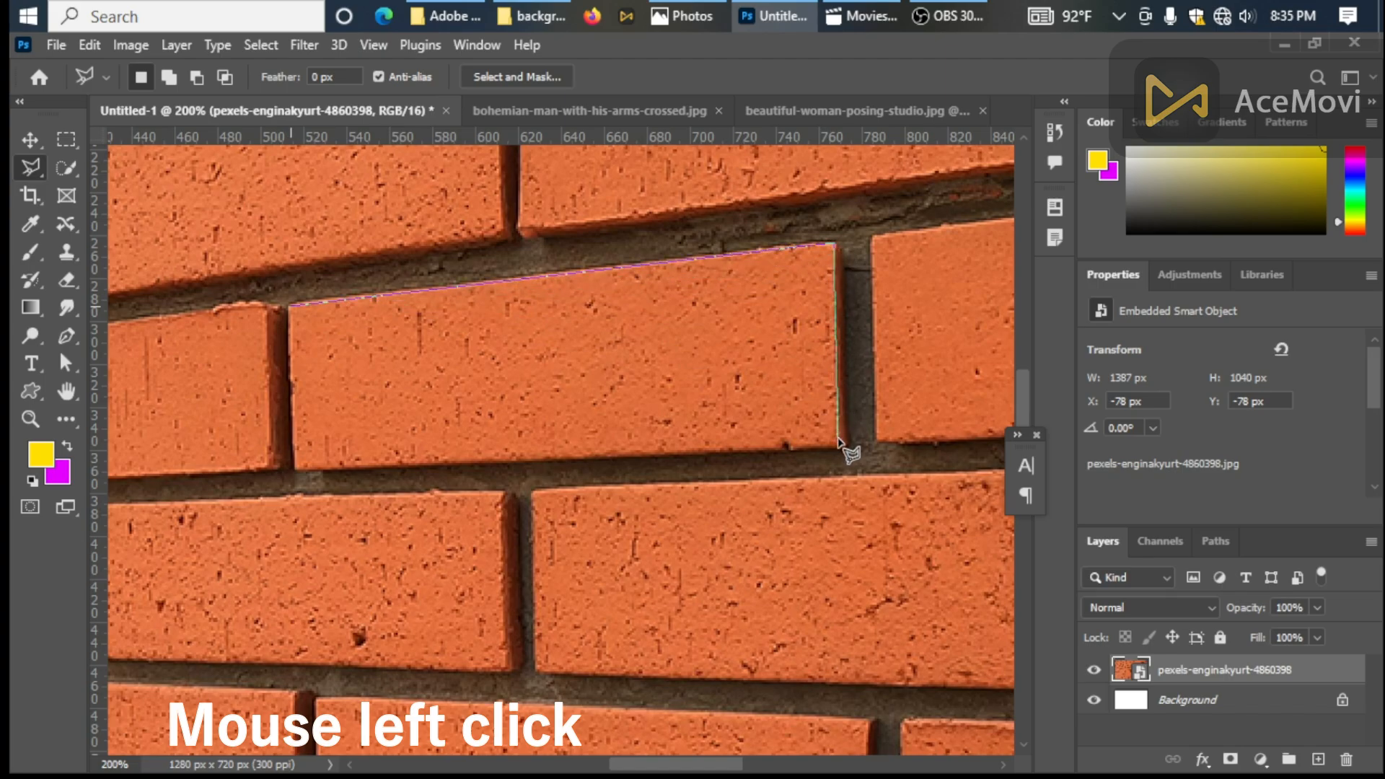
left_click(837, 440)
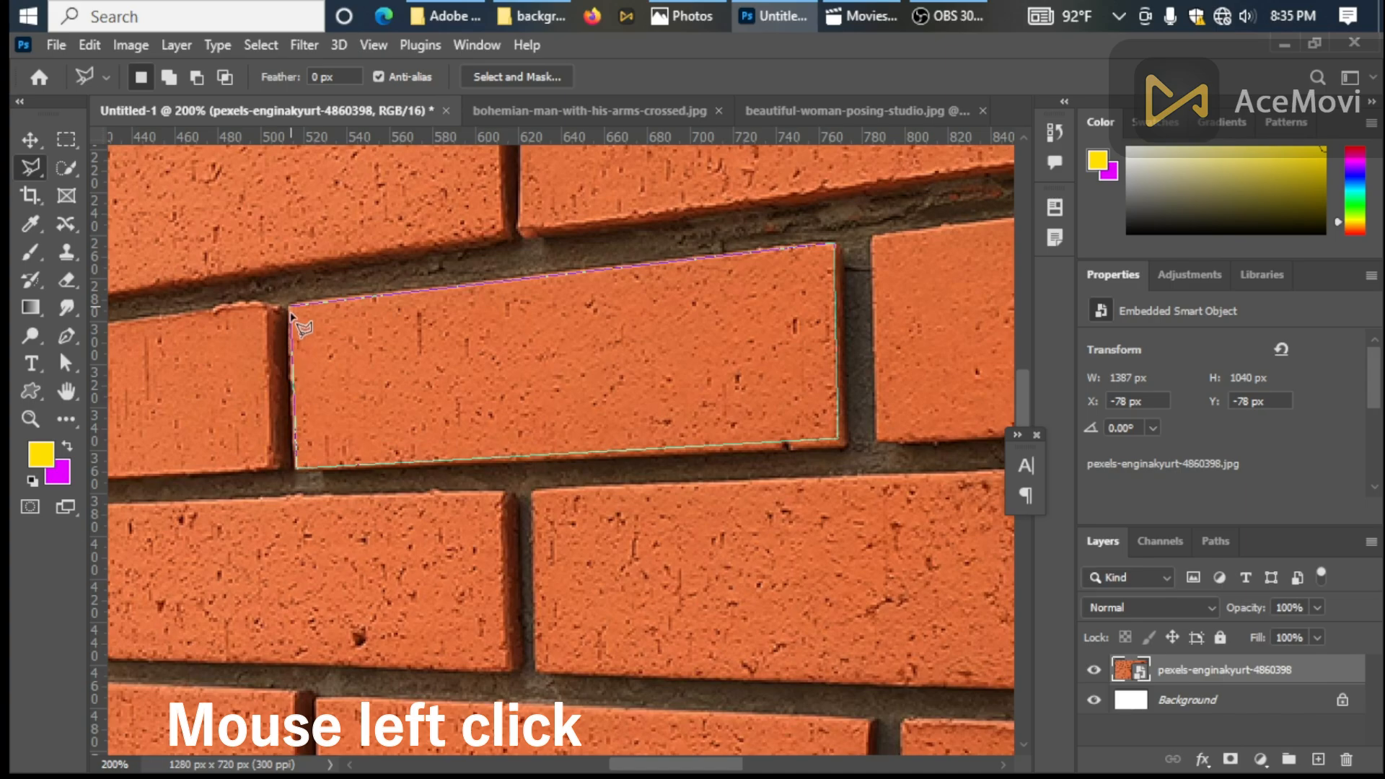
left_click(292, 312)
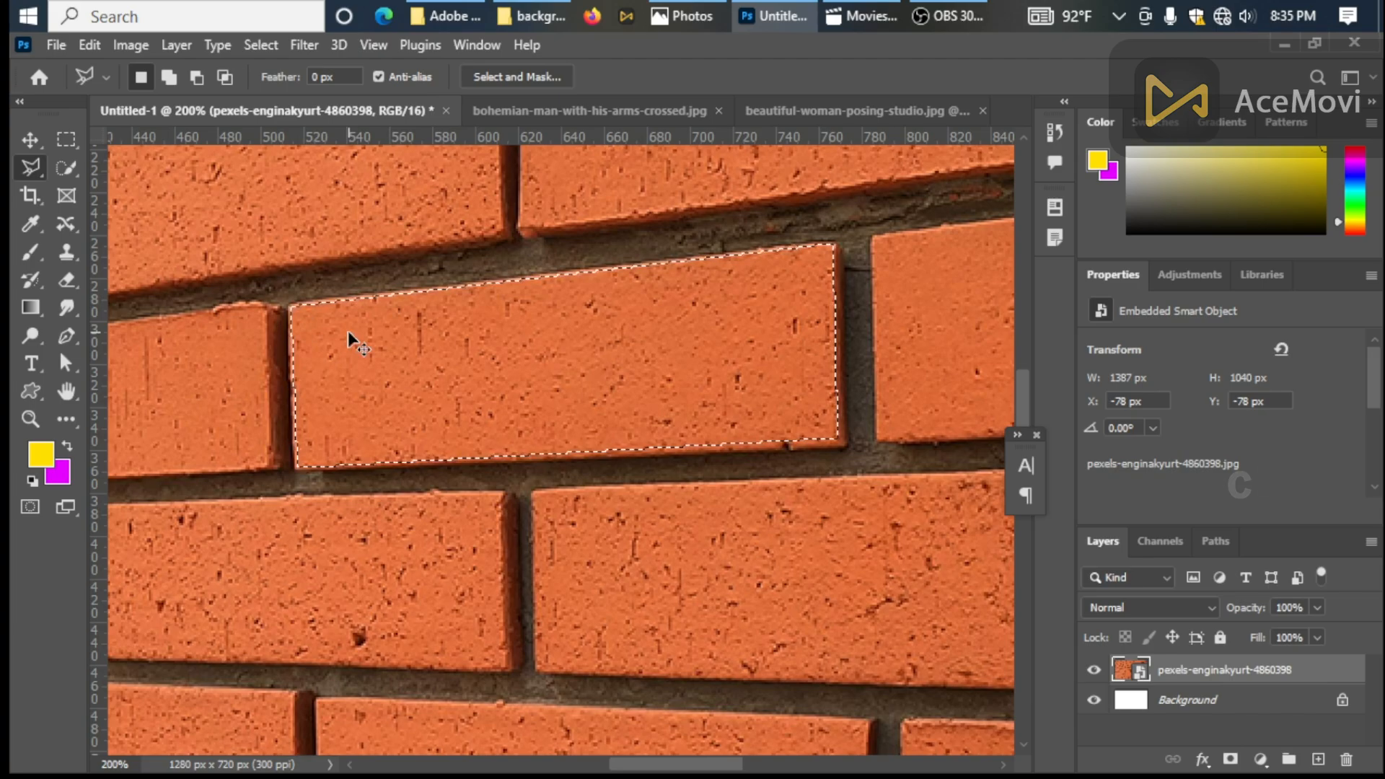
Copy the selected brick onto a new layer and toggle the pexels-enginakyurt-4860398 layer's visibility to check the cut-out.
key("ctrl+j")
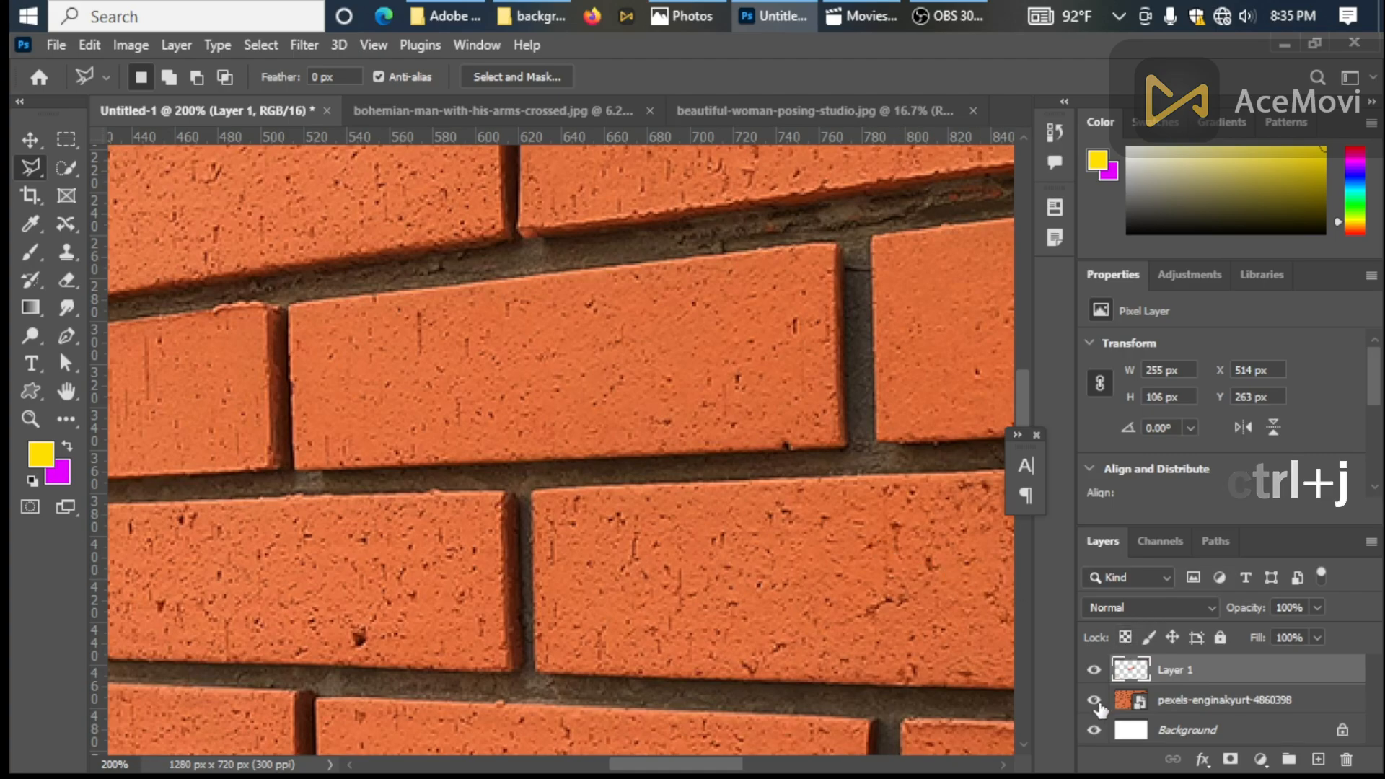
left_click(1095, 700)
left_click(1095, 701)
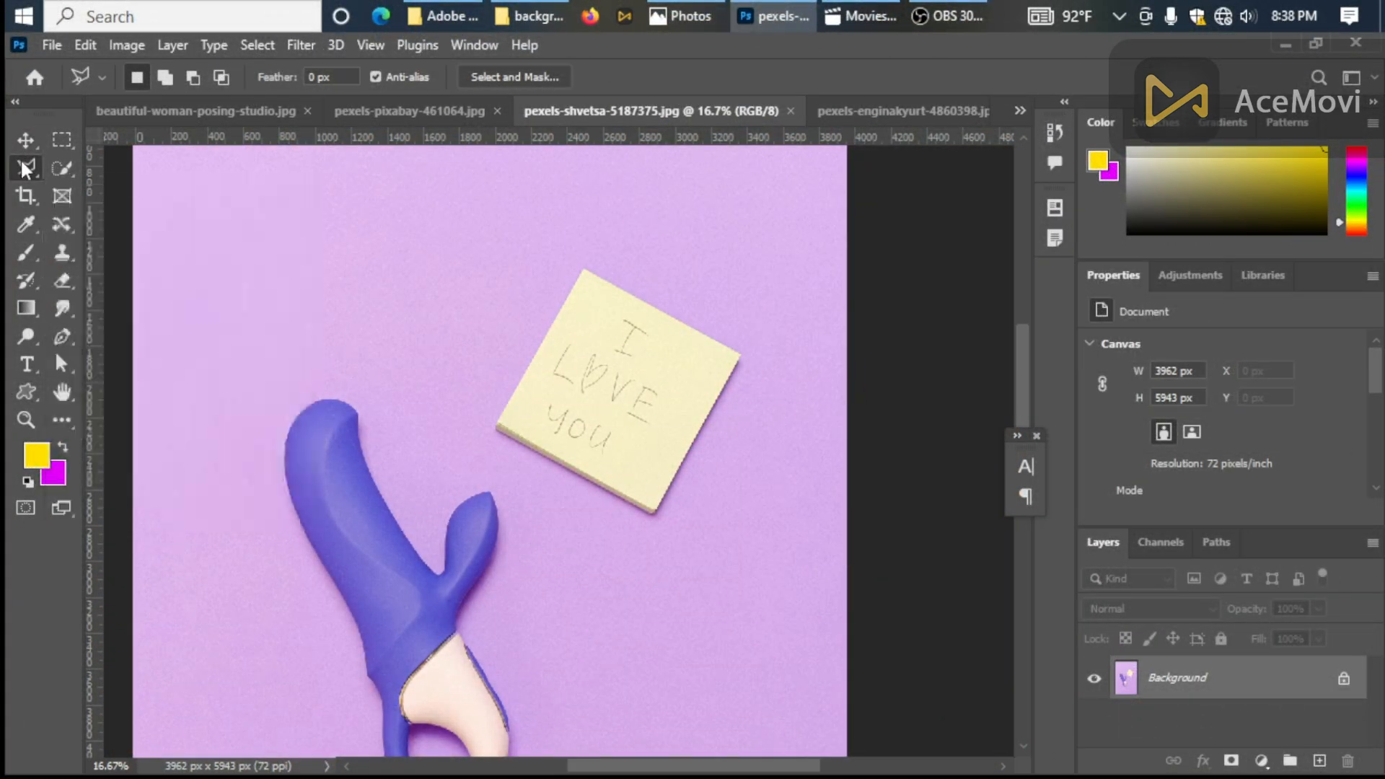
Select the "I LOVE YOU" note pad along its edges with the Polygonal Lasso tool in Add to selection mode.
right_click(32, 171)
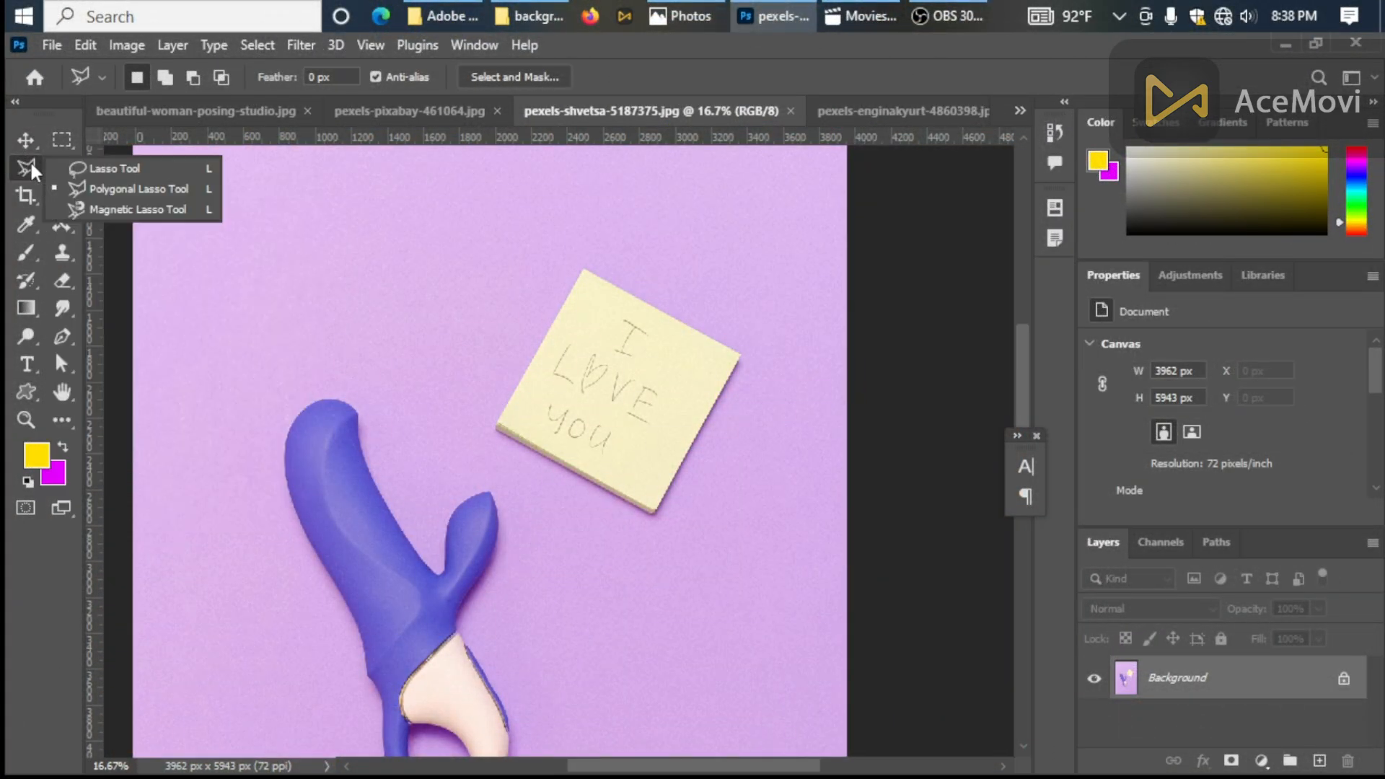
left_click(137, 189)
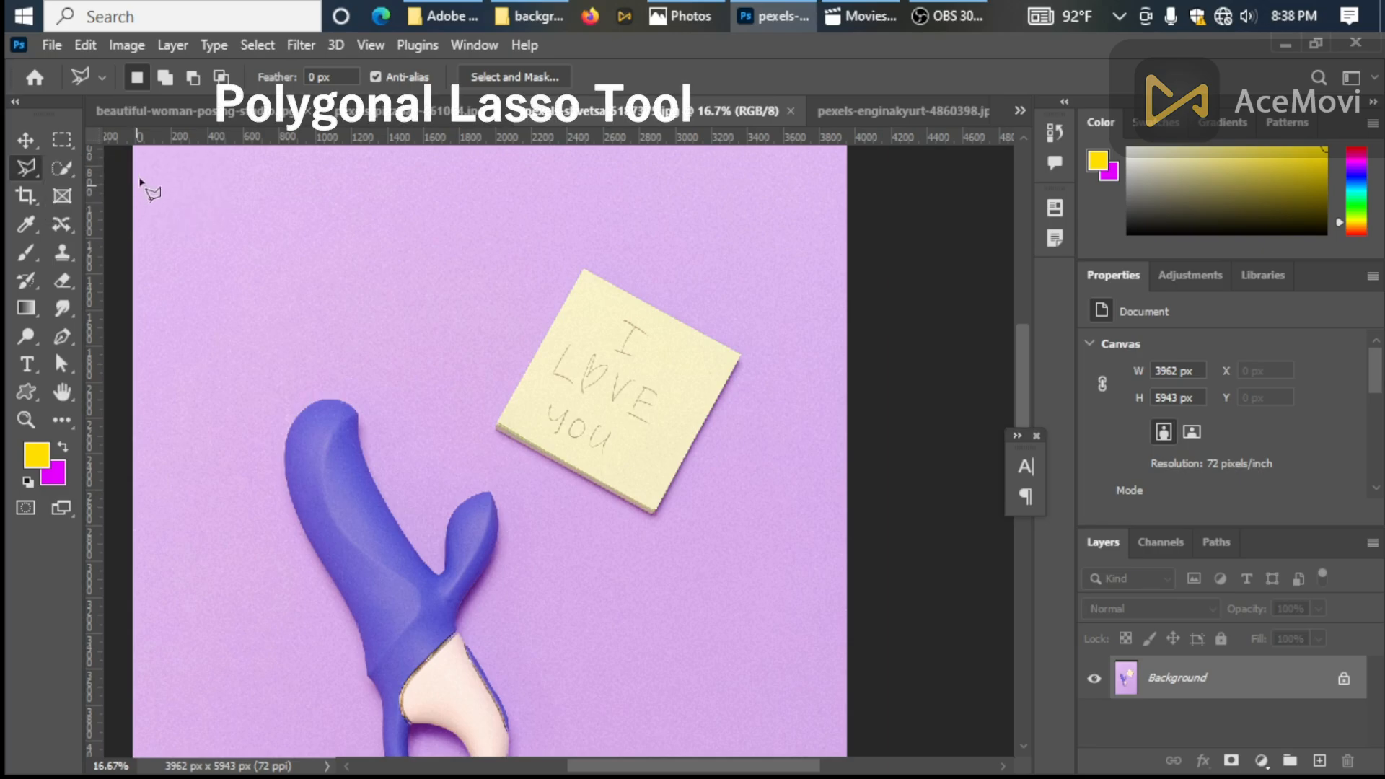
left_click(169, 82)
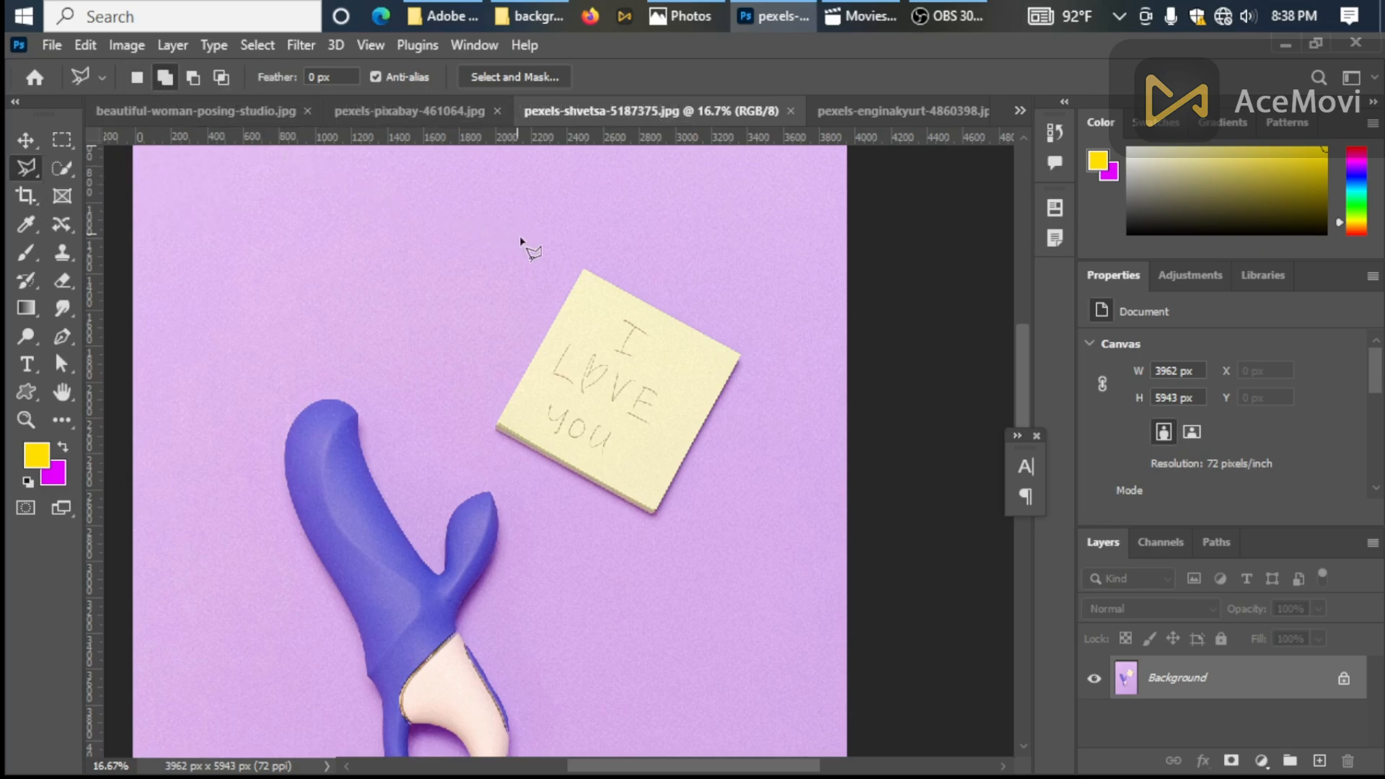
right_click(584, 272)
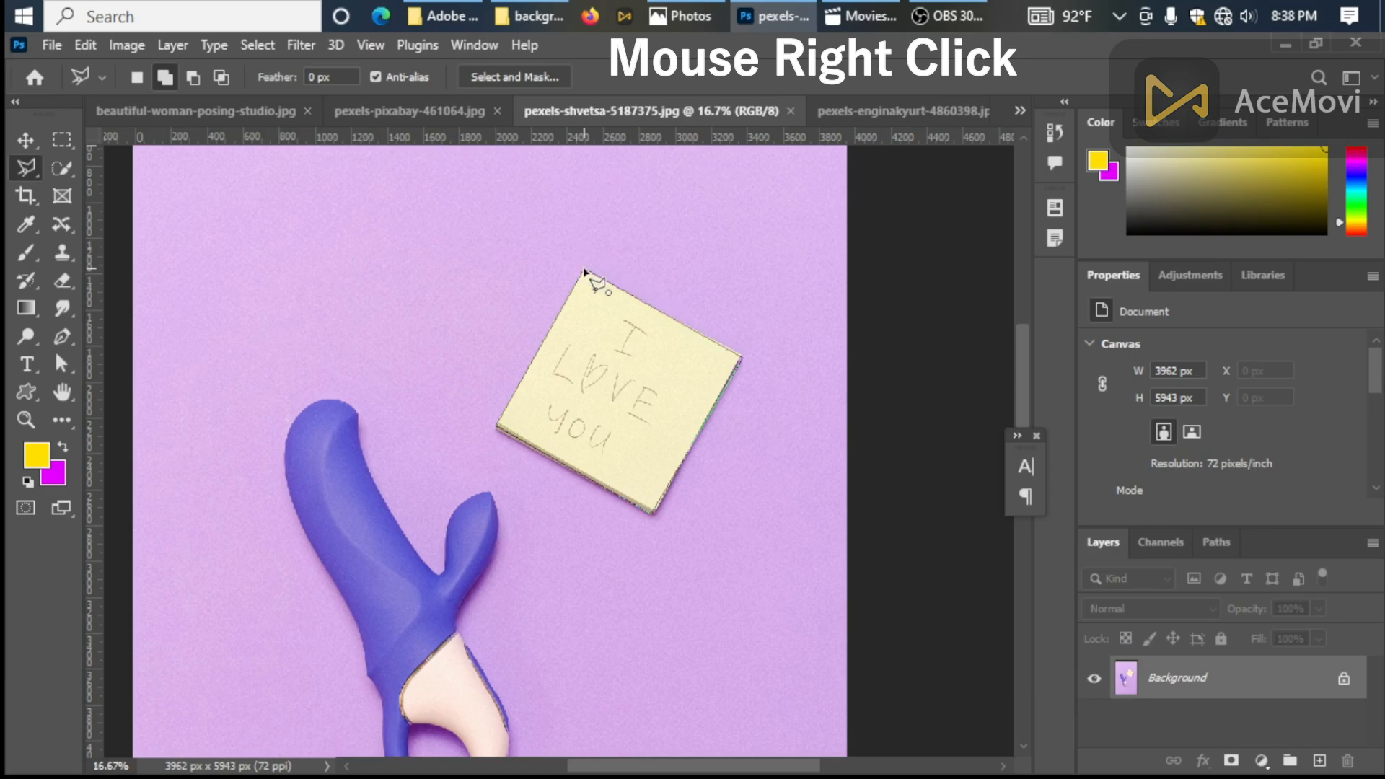
left_click(584, 270)
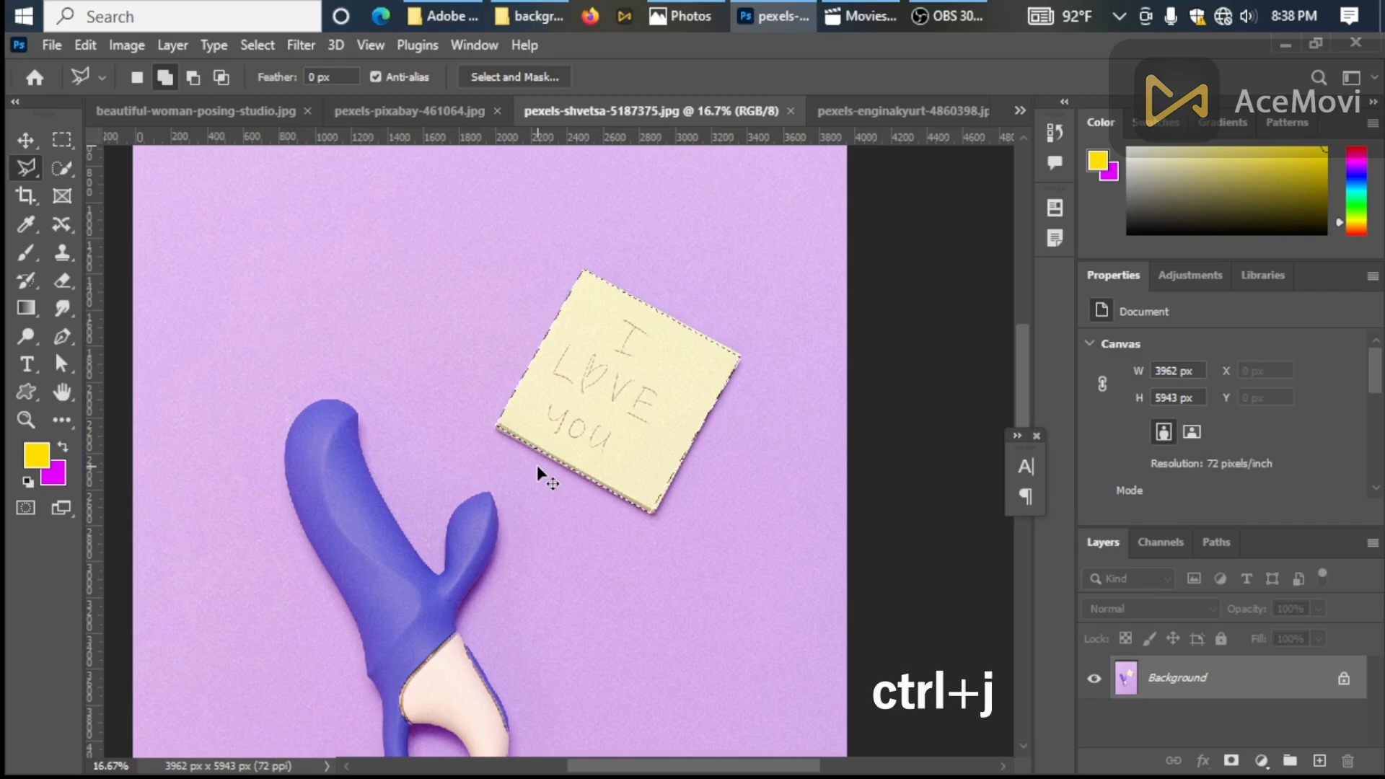
Copy the selected note pad onto a new layer and toggle the Background layer's visibility to check the cut-out.
key("ctrl+j")
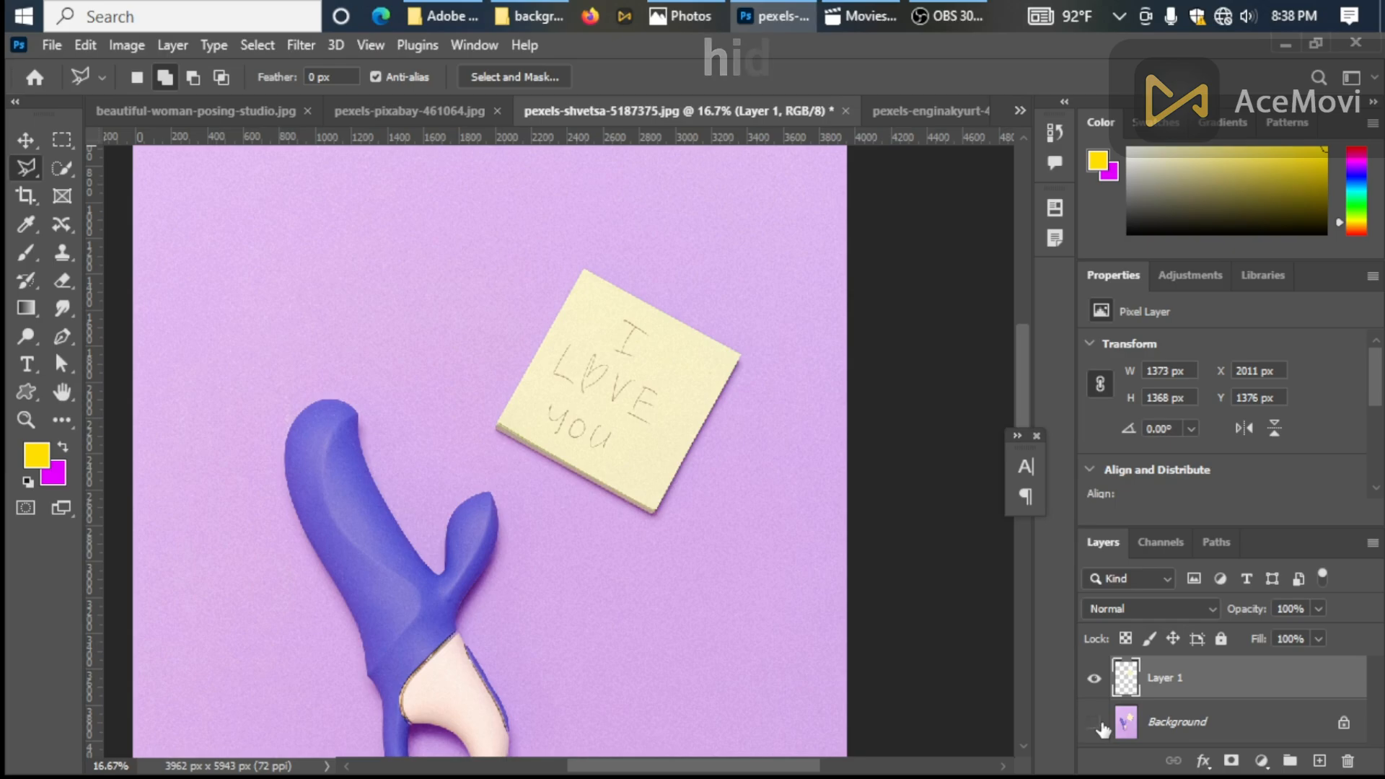
left_click(1096, 722)
left_click(1097, 723)
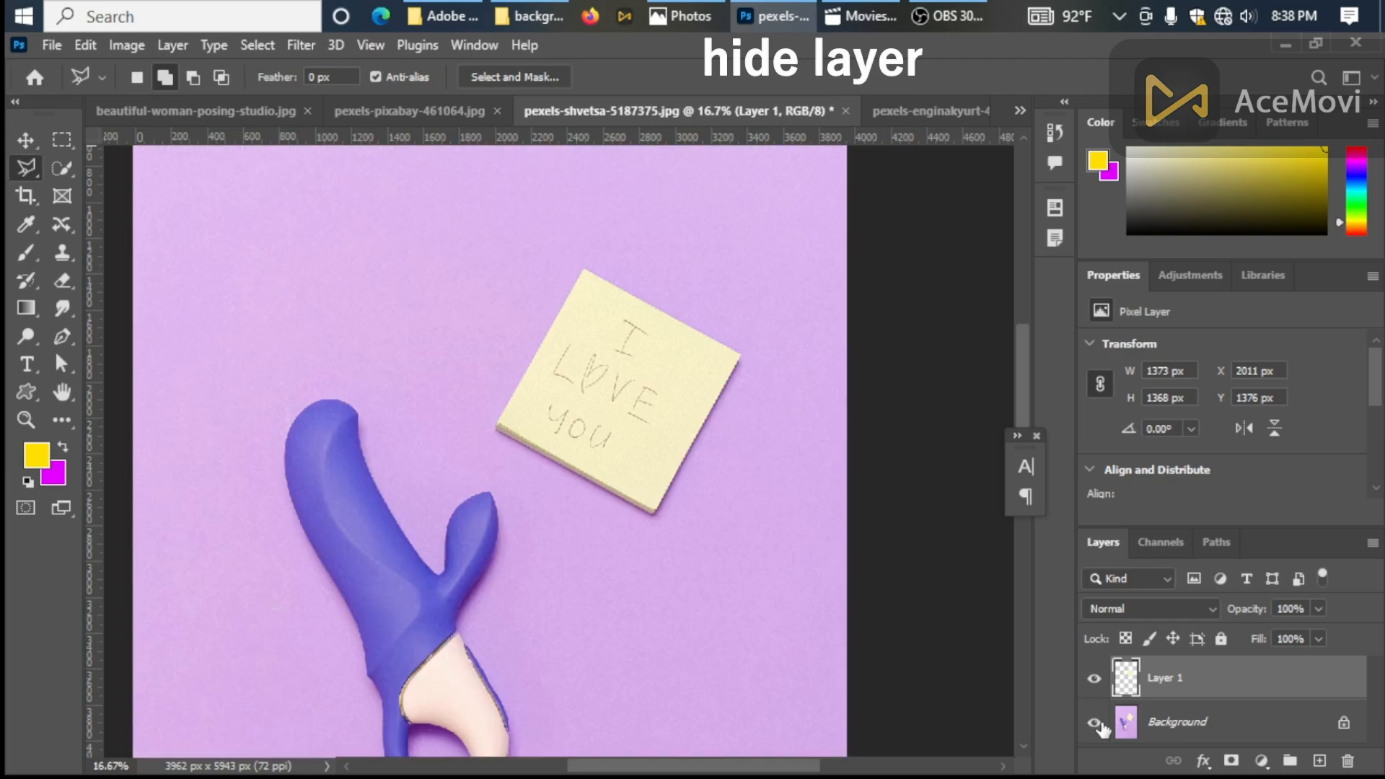
left_click(1096, 723)
left_click(1097, 723)
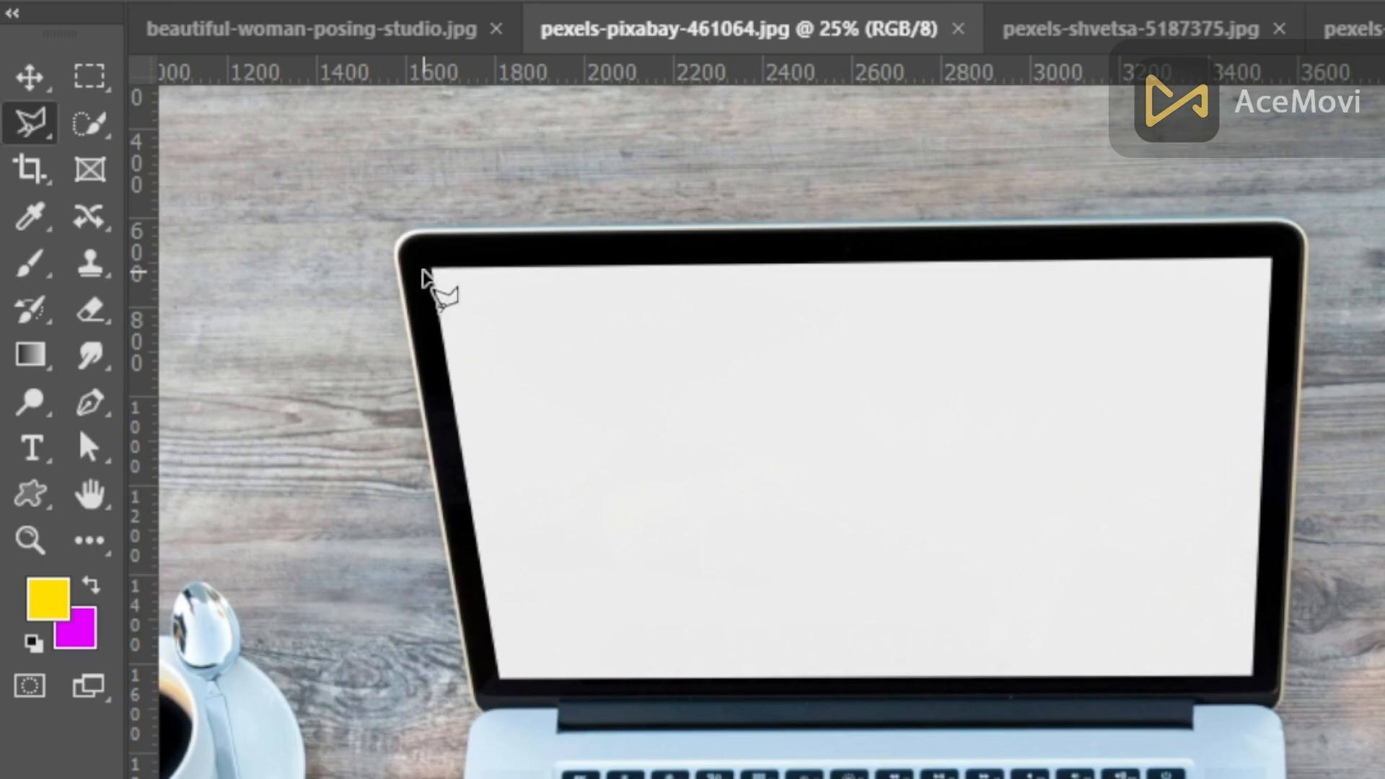
Select the blank laptop screen at its four corners with the Polygonal Lasso tool and copy it onto a new layer.
left_click(425, 272)
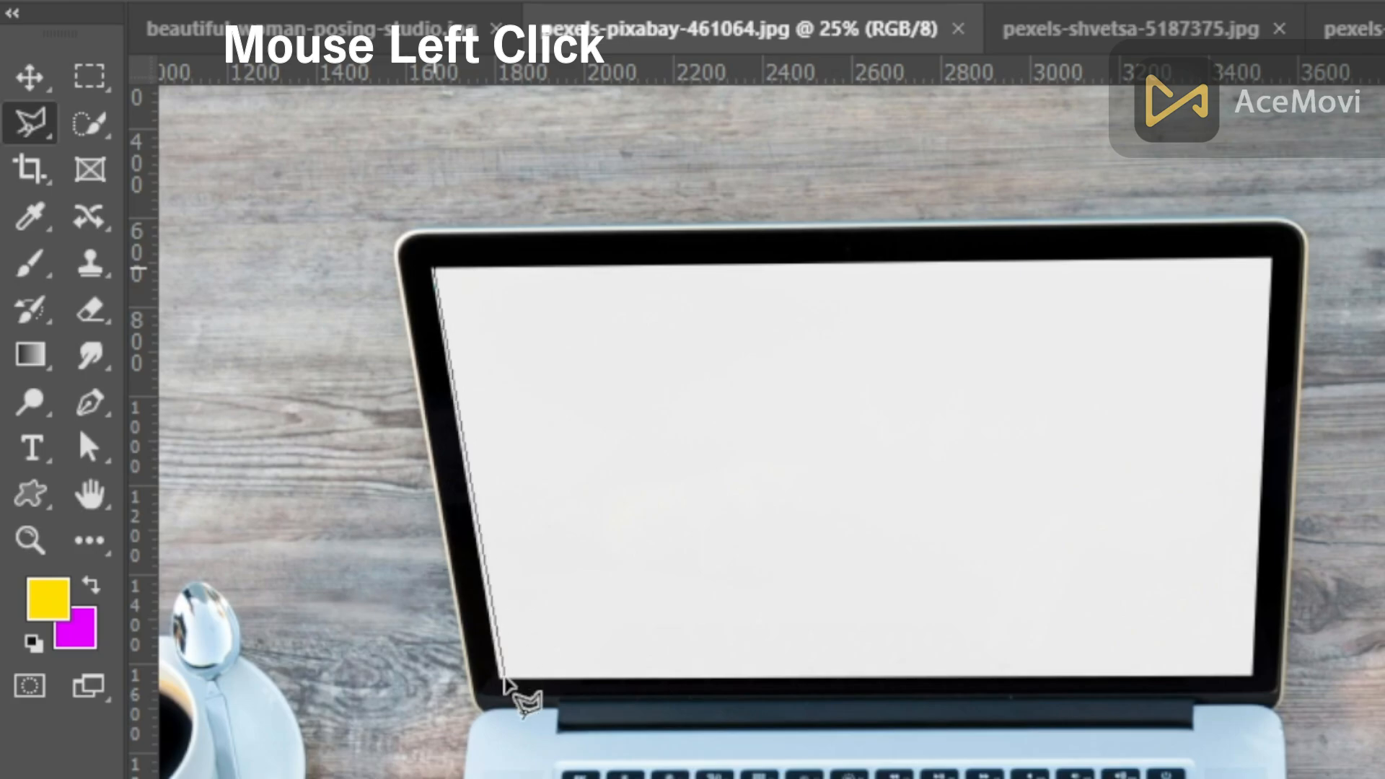
left_click(502, 679)
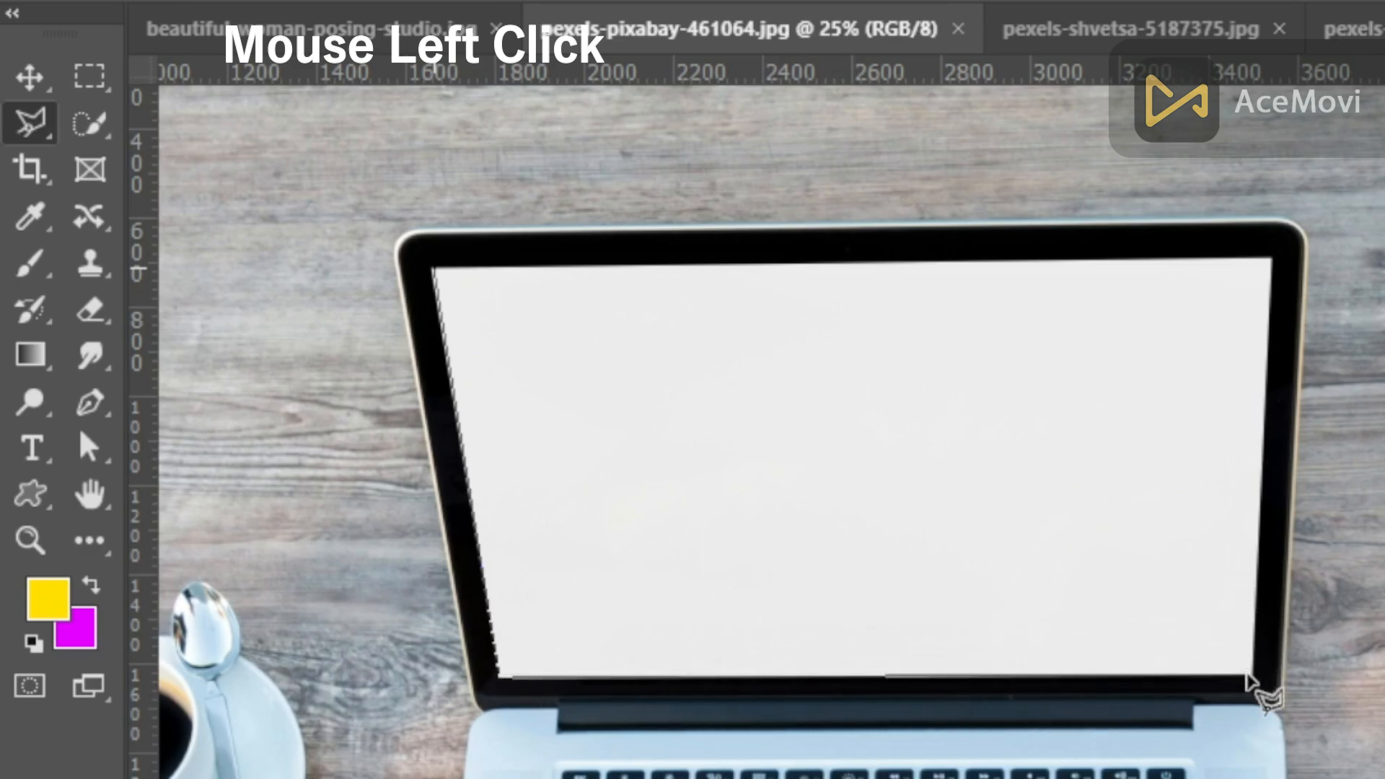
left_click(1251, 676)
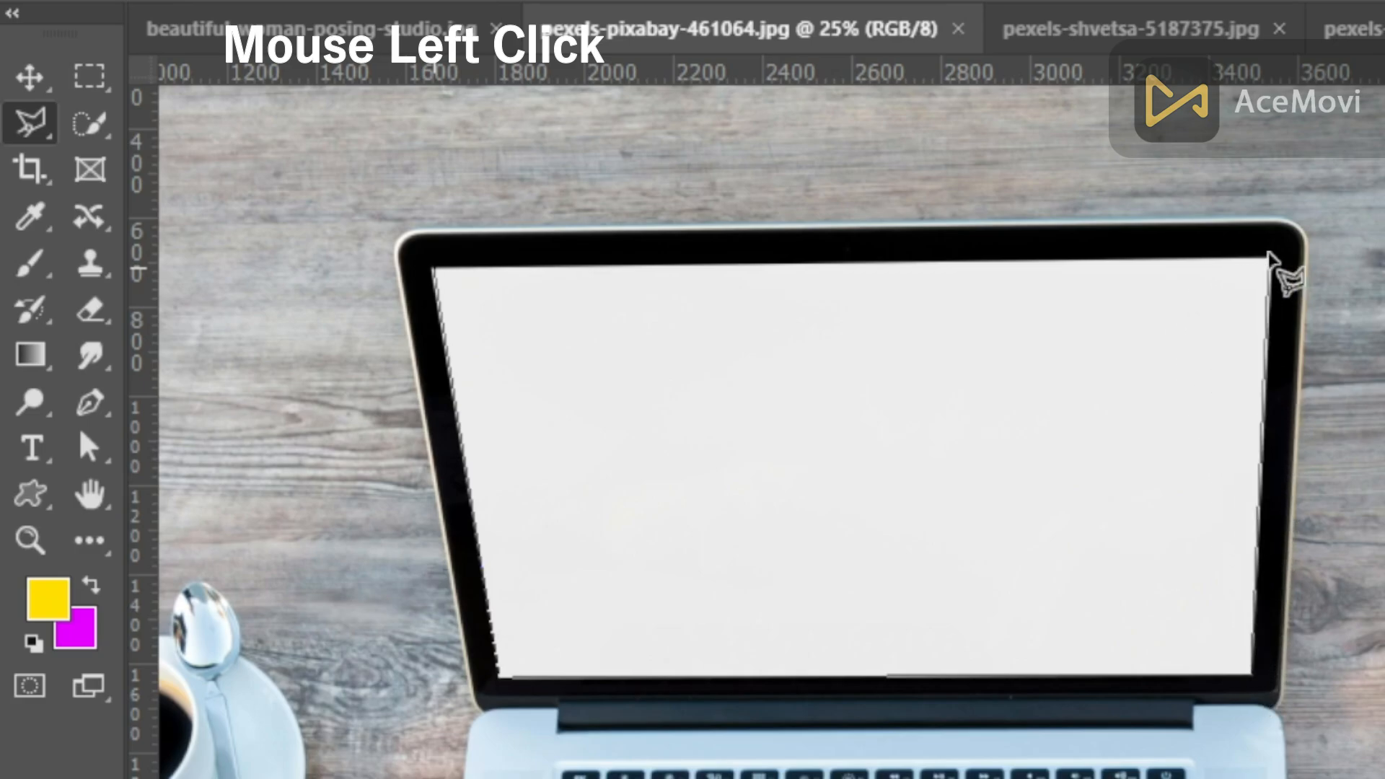
left_click(1269, 256)
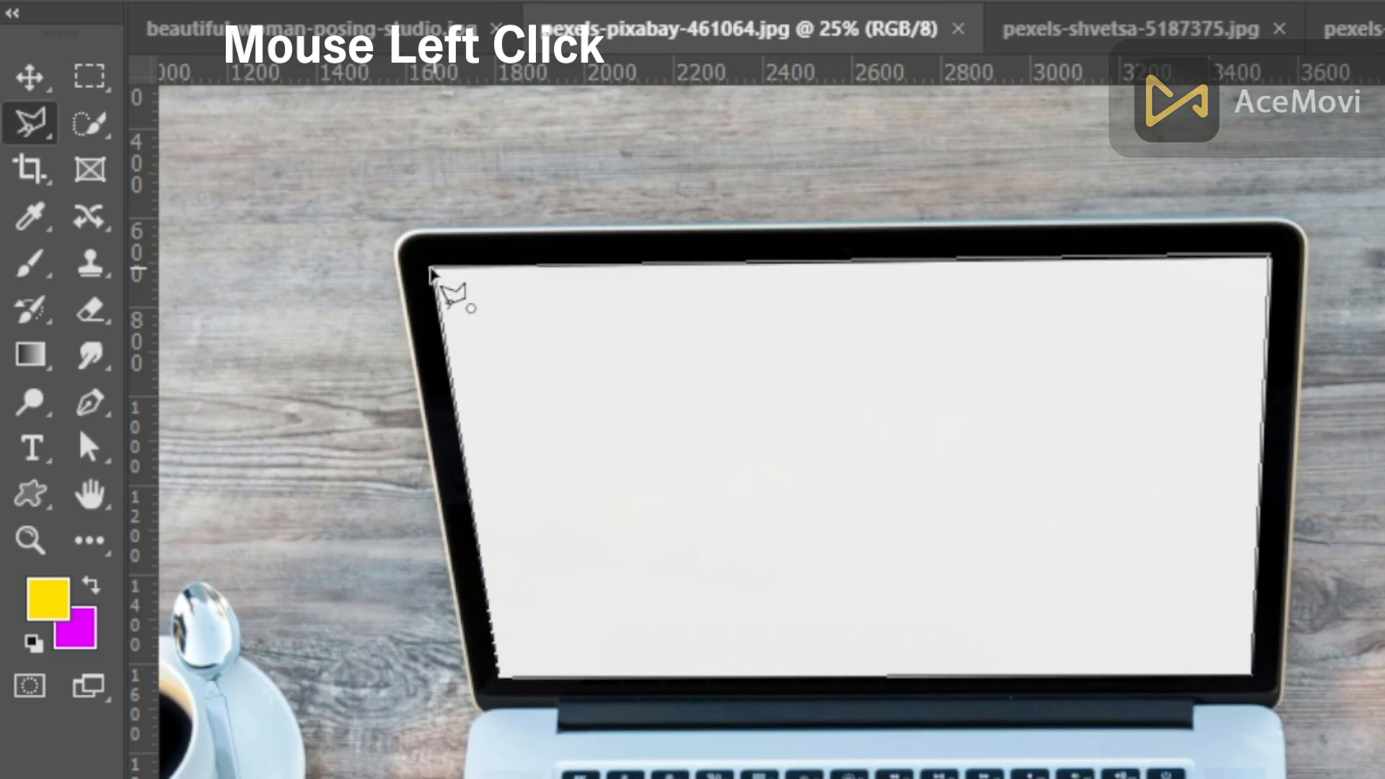
left_click(434, 270)
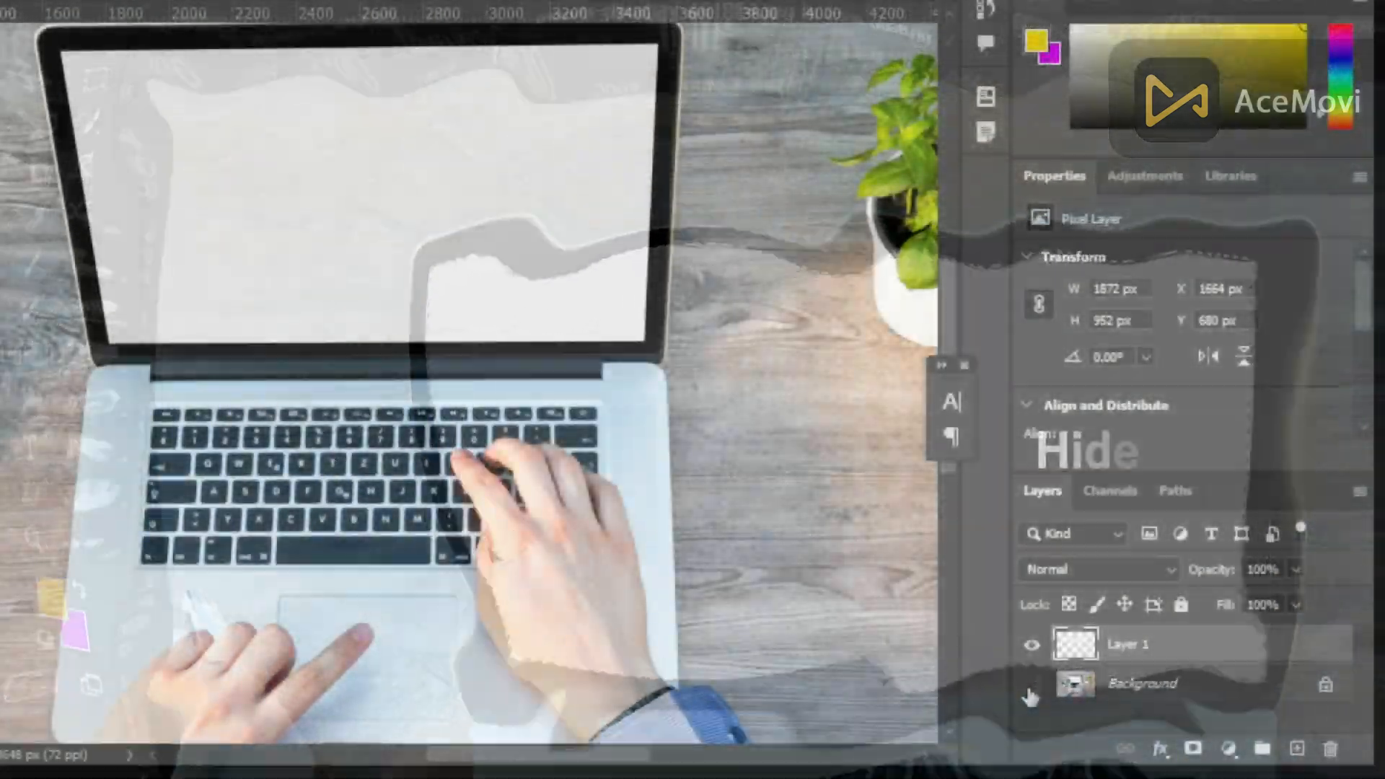
Inspect the laptop screen cut-out by toggling the visibility of the Background layer and Layer 1.
left_click(1032, 684)
scroll(551, 568, "up", 2)
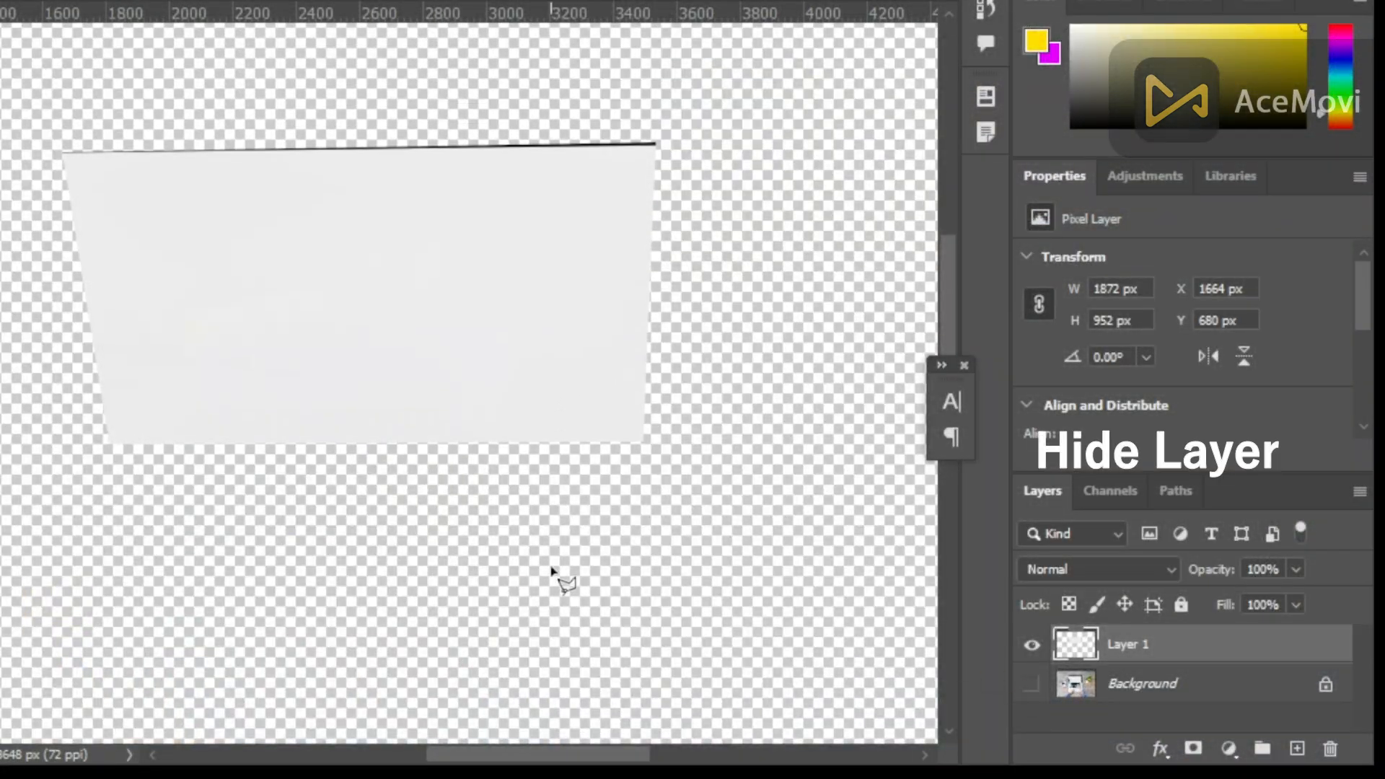
scroll(551, 570, "down", 2)
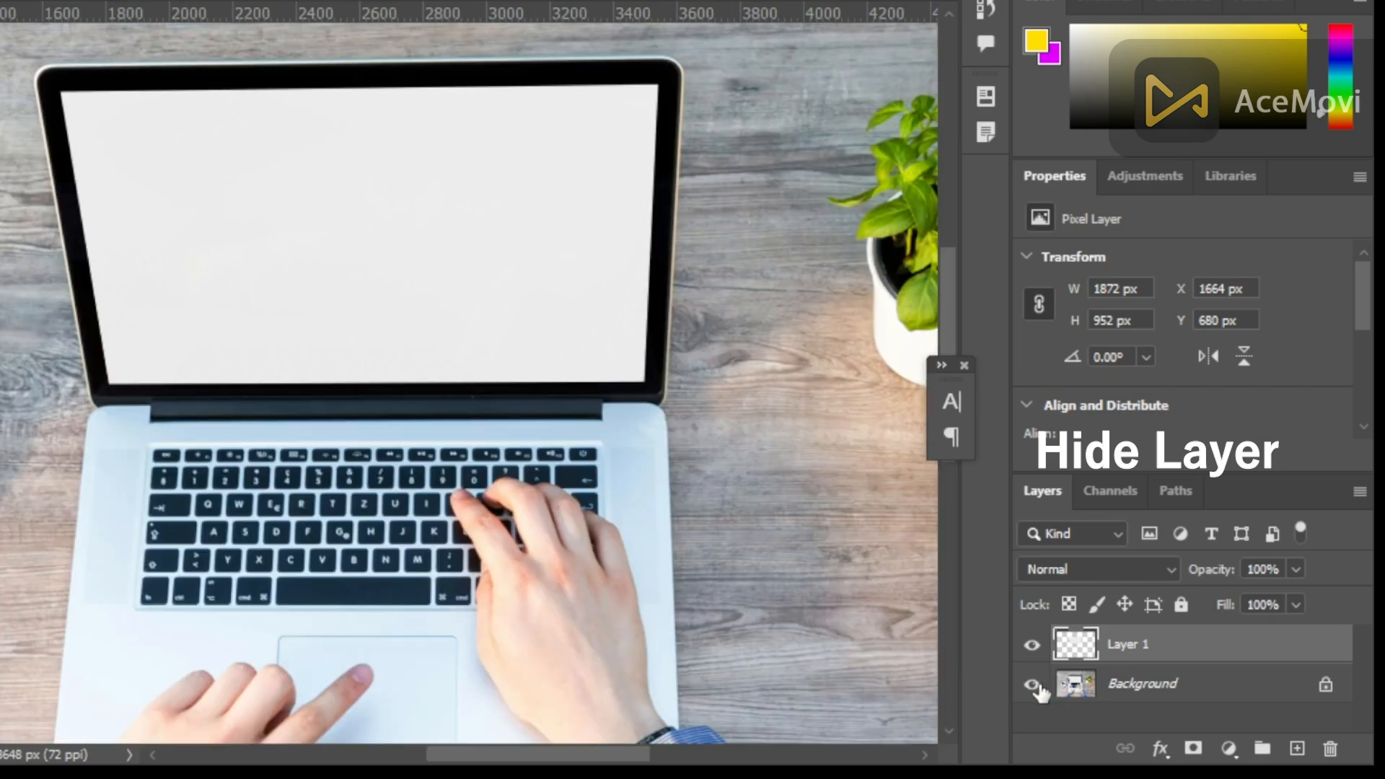
left_click(1032, 685)
left_click(1033, 646)
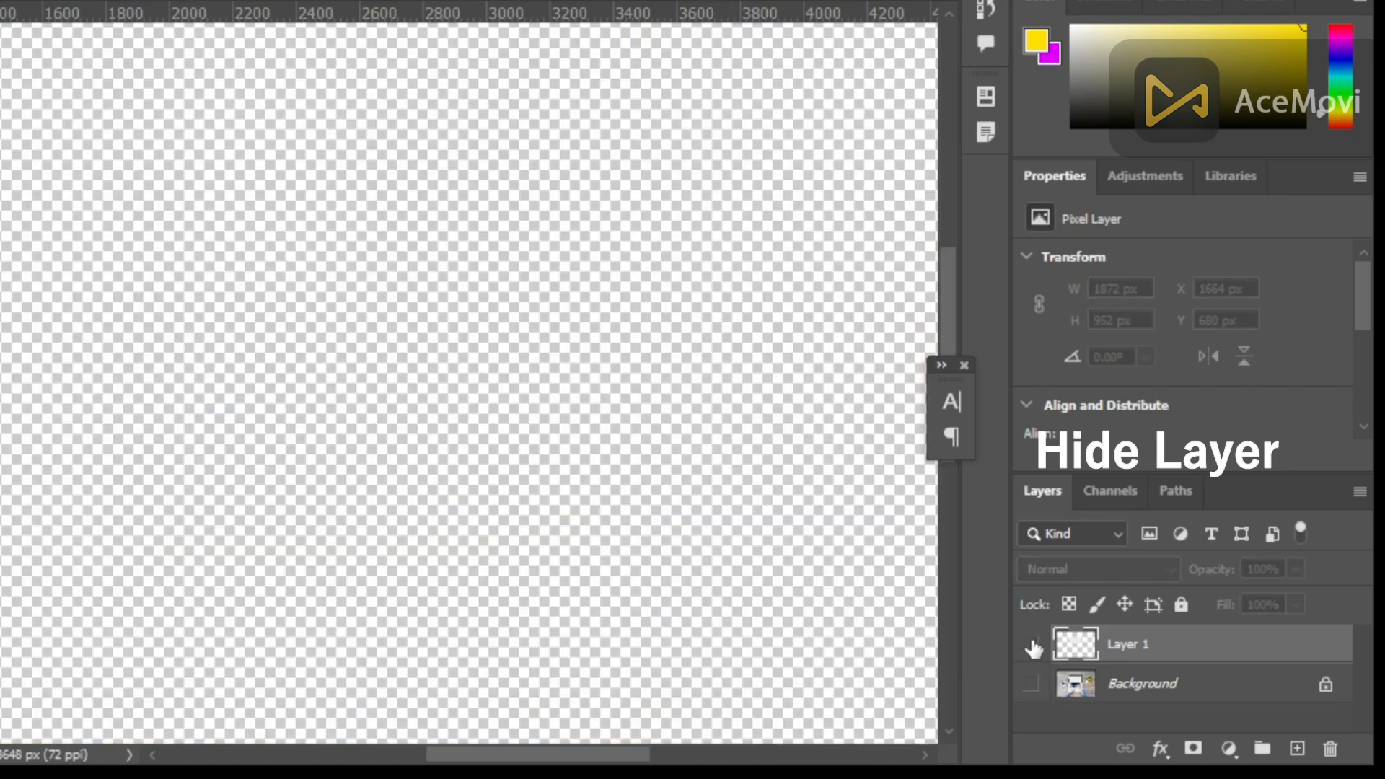
left_click(1032, 647)
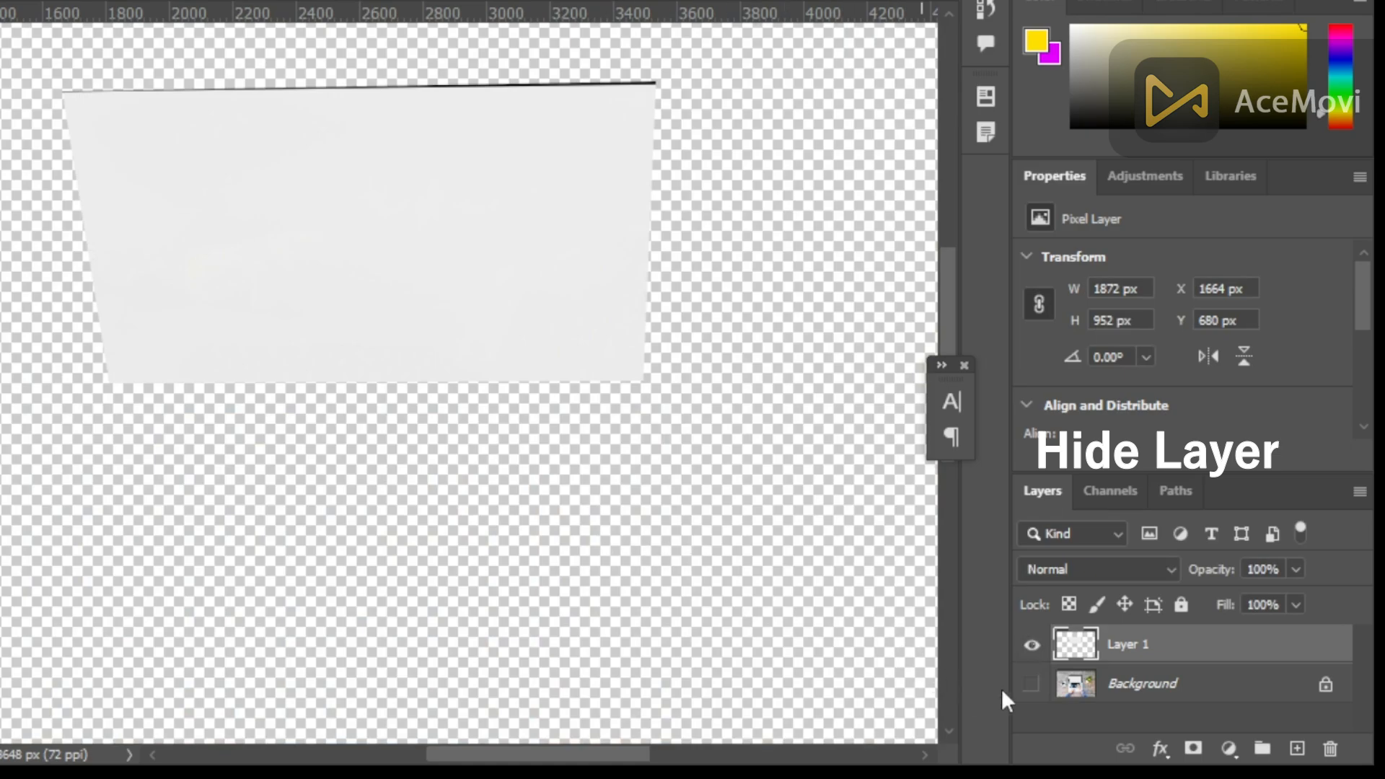
left_click(1032, 684)
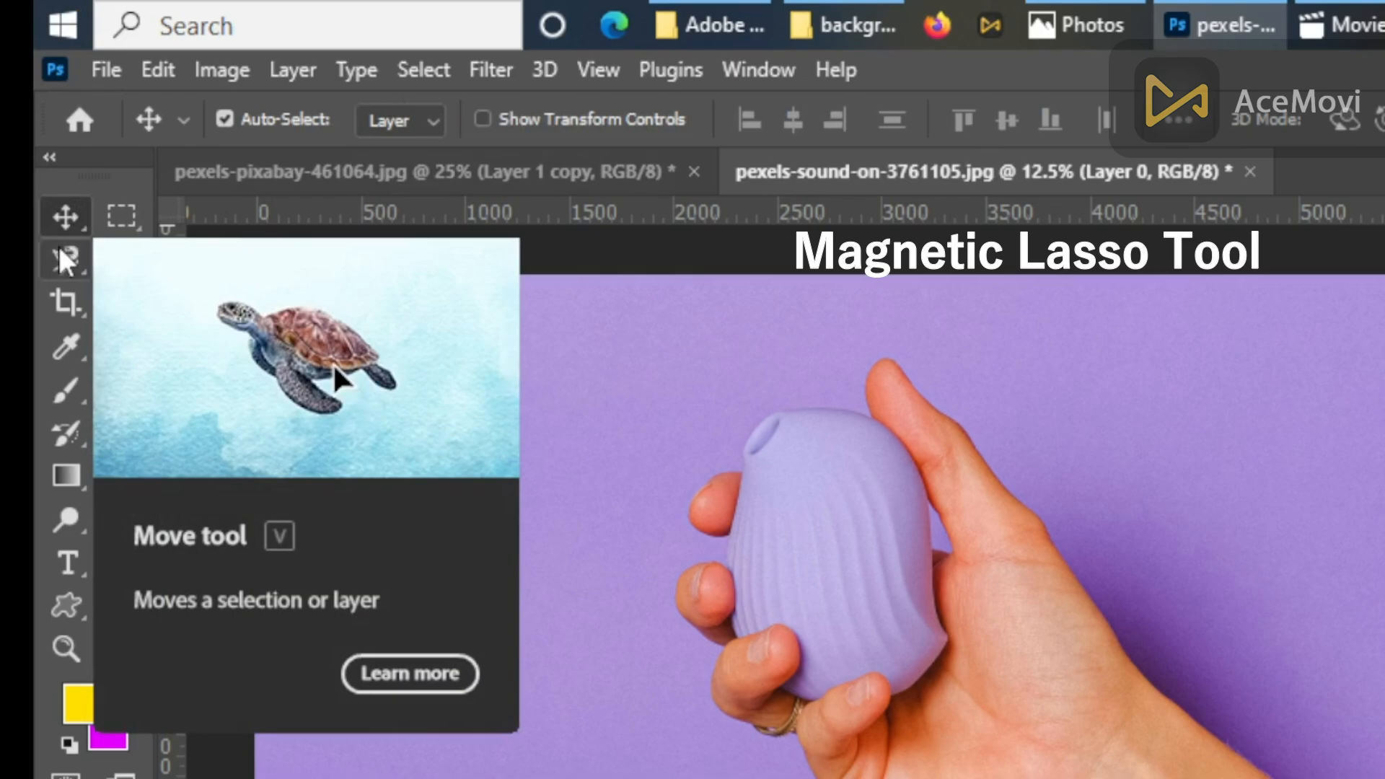
Select the hand and forearm holding the purple object by tracing their outline with the Magnetic Lasso tool.
left_click(63, 260)
right_click(63, 259)
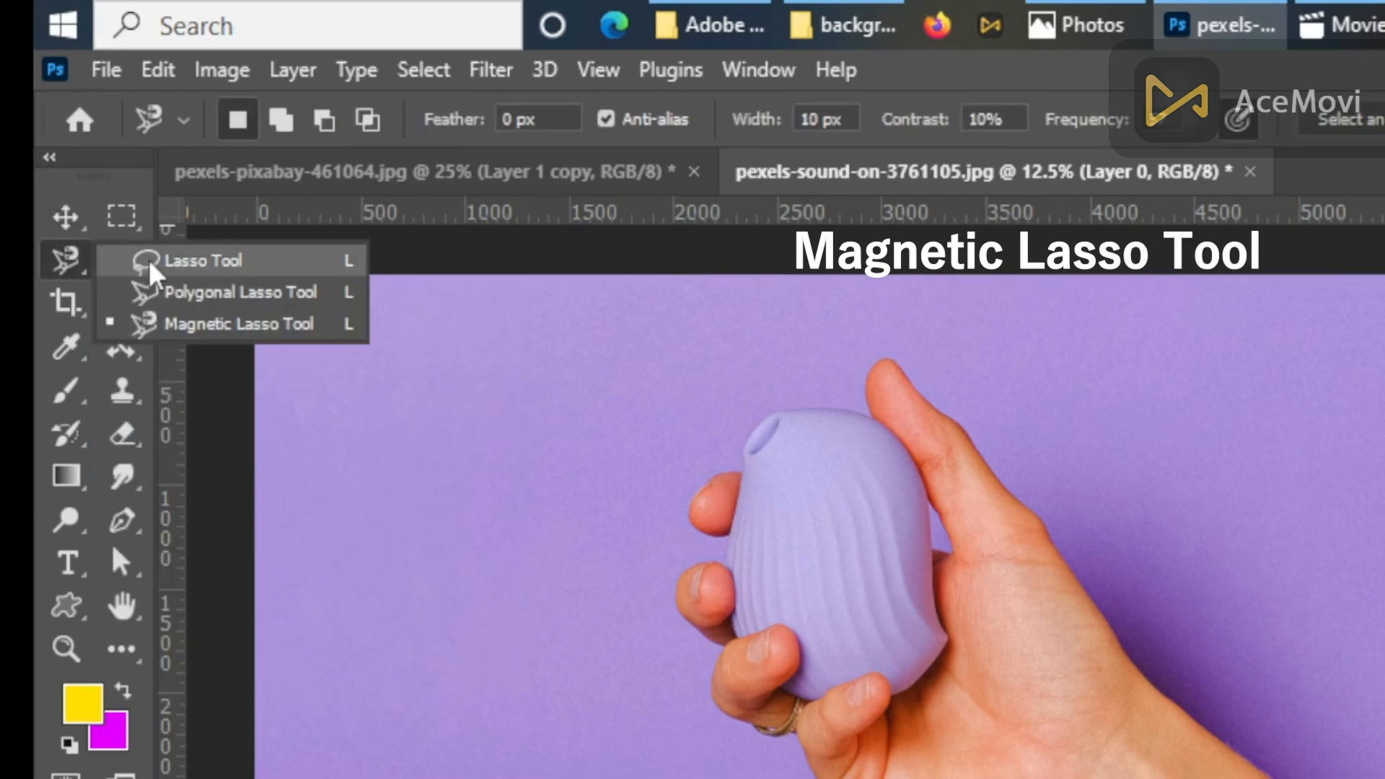
left_click(265, 328)
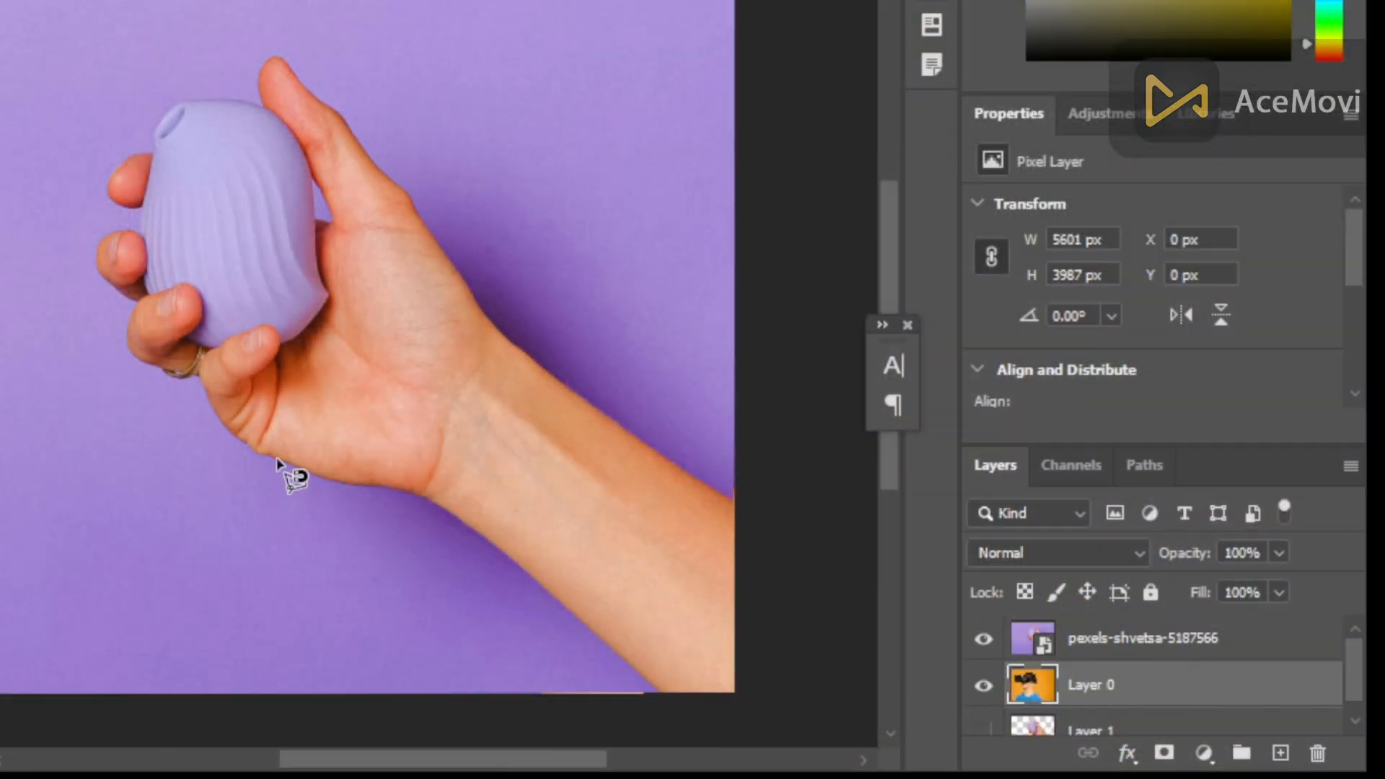
left_click(276, 460)
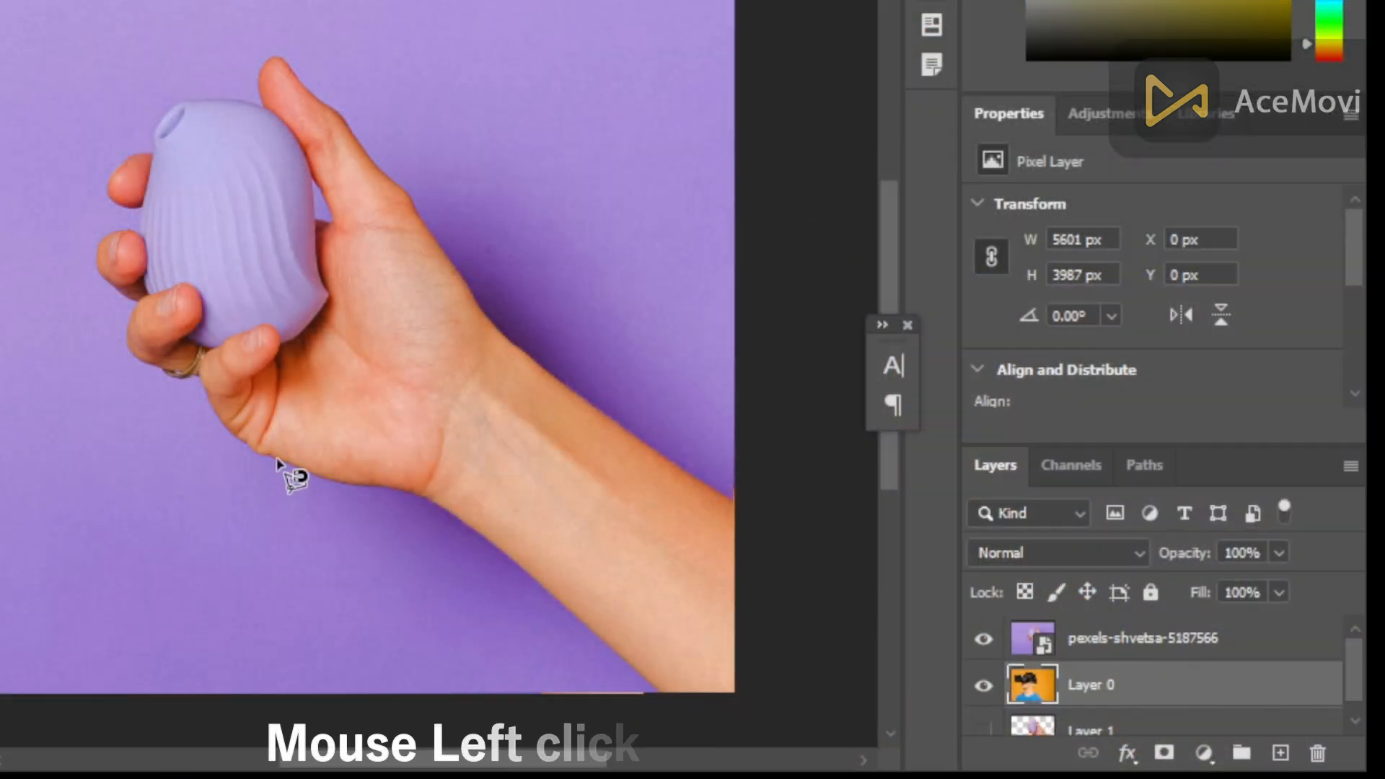
mouse_move(251, 457)
left_mouse_down()
mouse_move(203, 369)
mouse_move(158, 371)
mouse_move(124, 332)
mouse_move(139, 302)
mouse_move(98, 254)
mouse_move(112, 231)
mouse_move(151, 233)
mouse_move(145, 207)
mouse_move(112, 193)
mouse_move(112, 171)
mouse_move(141, 159)
left_mouse_up()
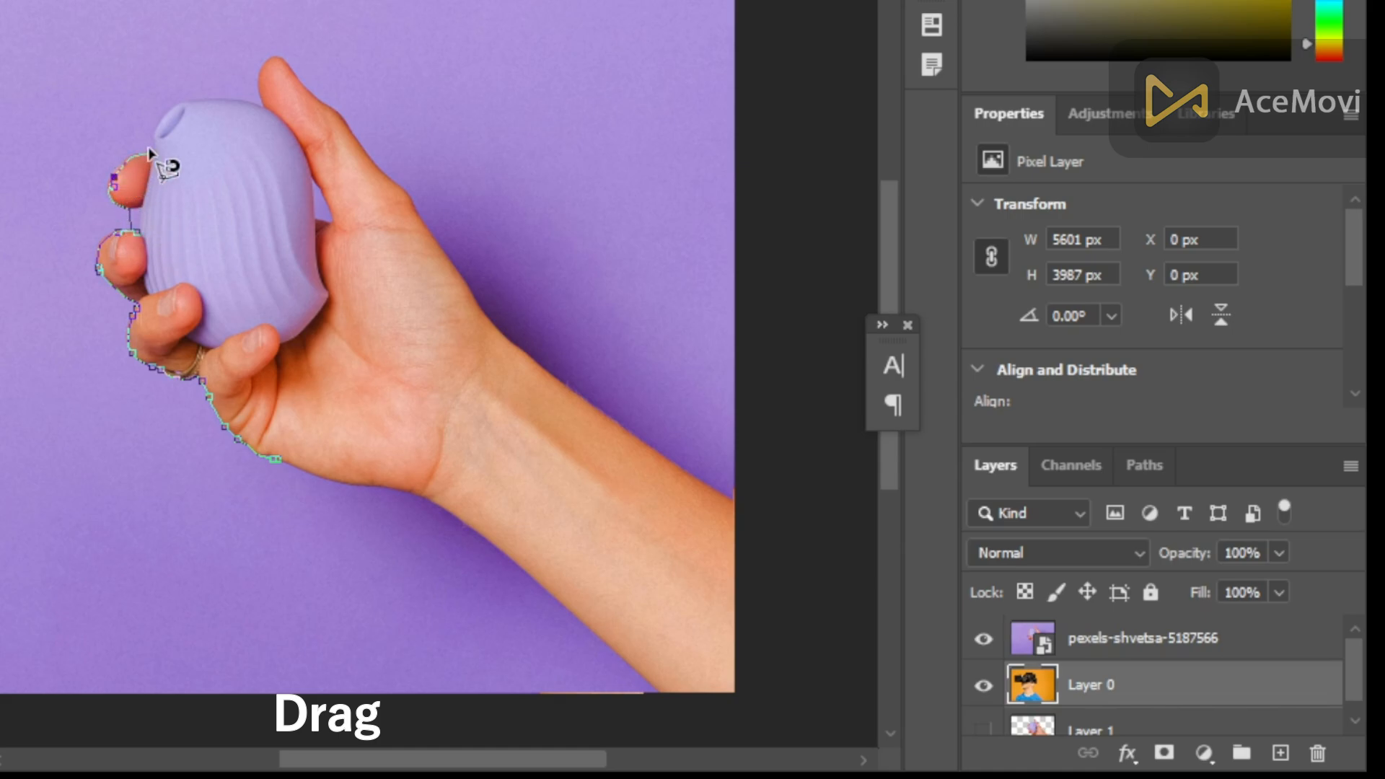
mouse_move(176, 107)
left_mouse_down()
mouse_move(258, 96)
mouse_move(273, 54)
mouse_move(349, 122)
mouse_move(426, 238)
left_mouse_up()
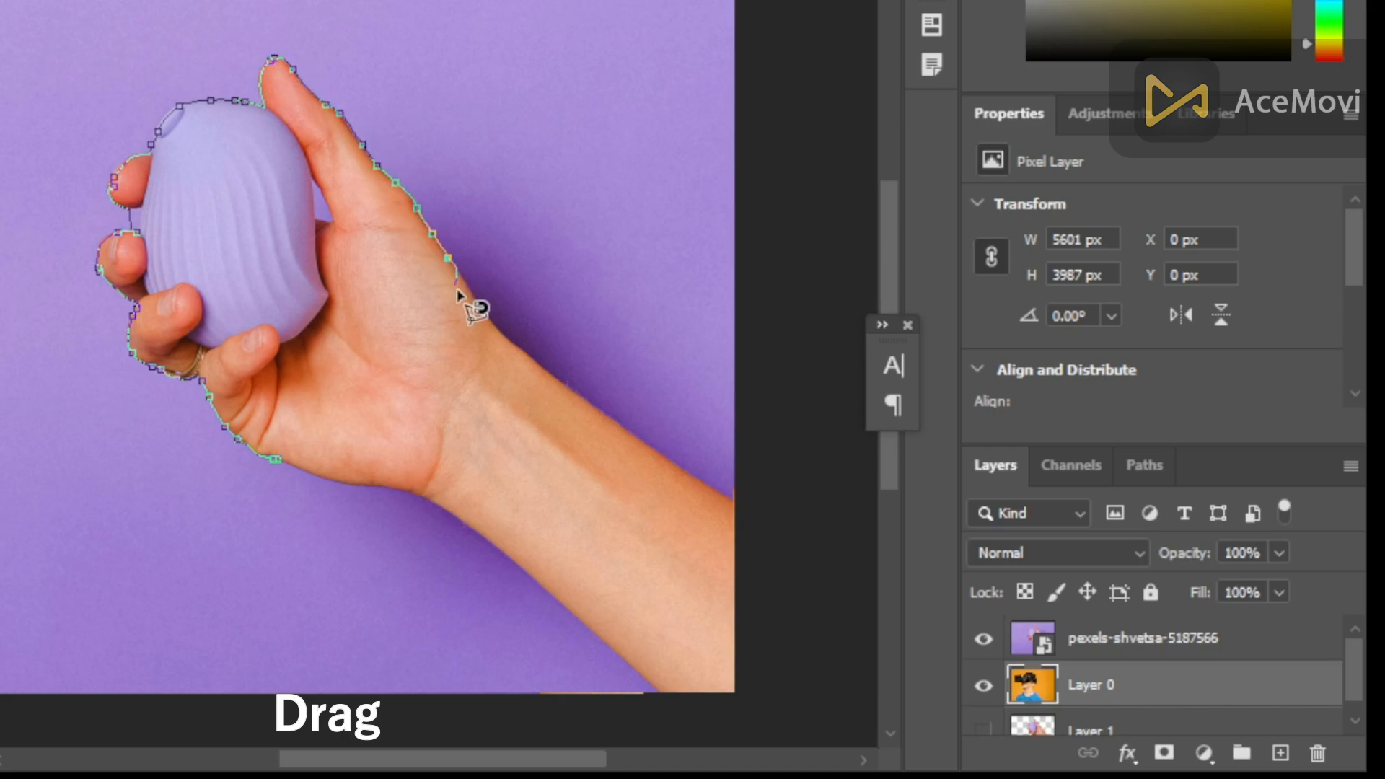
mouse_move(459, 295)
left_mouse_down()
mouse_move(541, 381)
mouse_move(738, 502)
mouse_move(752, 694)
mouse_move(699, 700)
mouse_move(744, 702)
mouse_move(741, 727)
mouse_move(653, 716)
mouse_move(653, 687)
mouse_move(603, 630)
mouse_move(542, 600)
mouse_move(475, 518)
mouse_move(395, 480)
mouse_move(261, 456)
left_mouse_up()
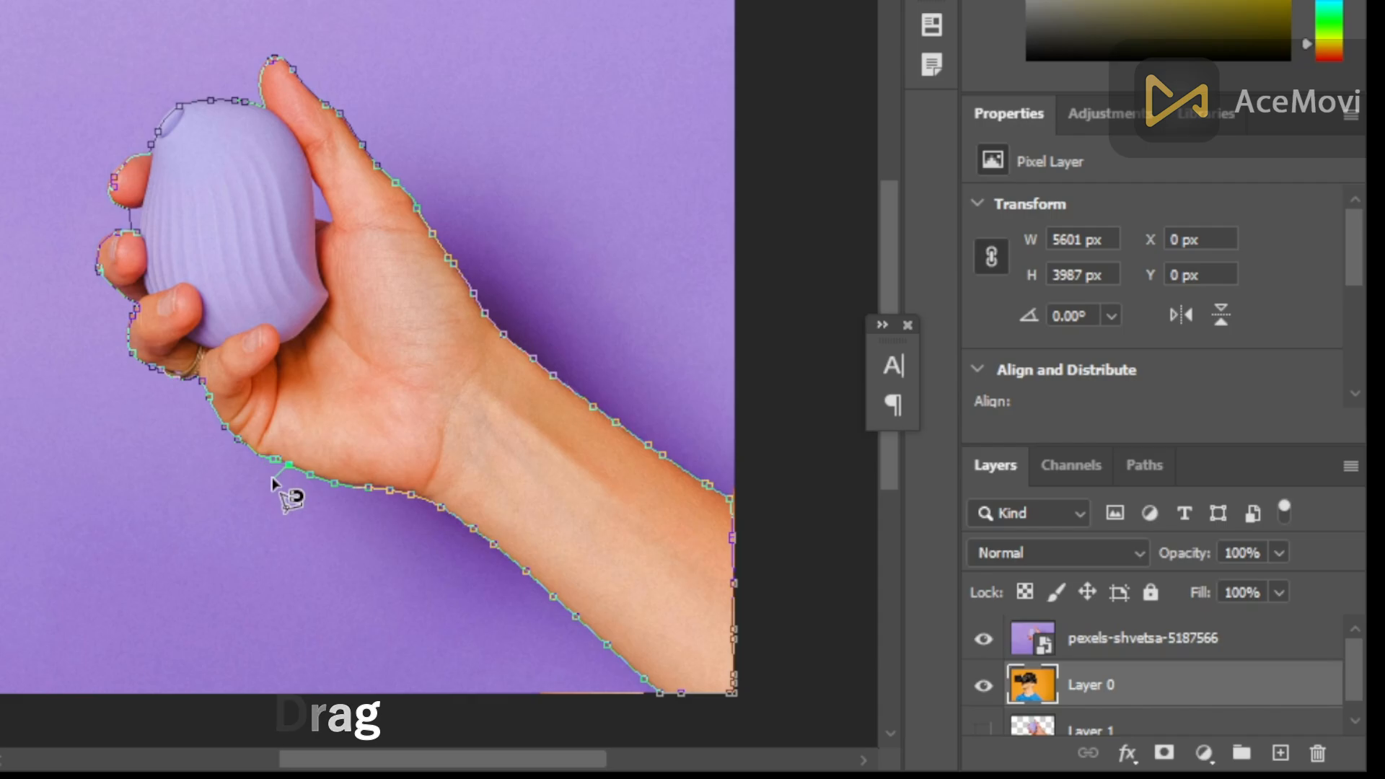
left_click(280, 453)
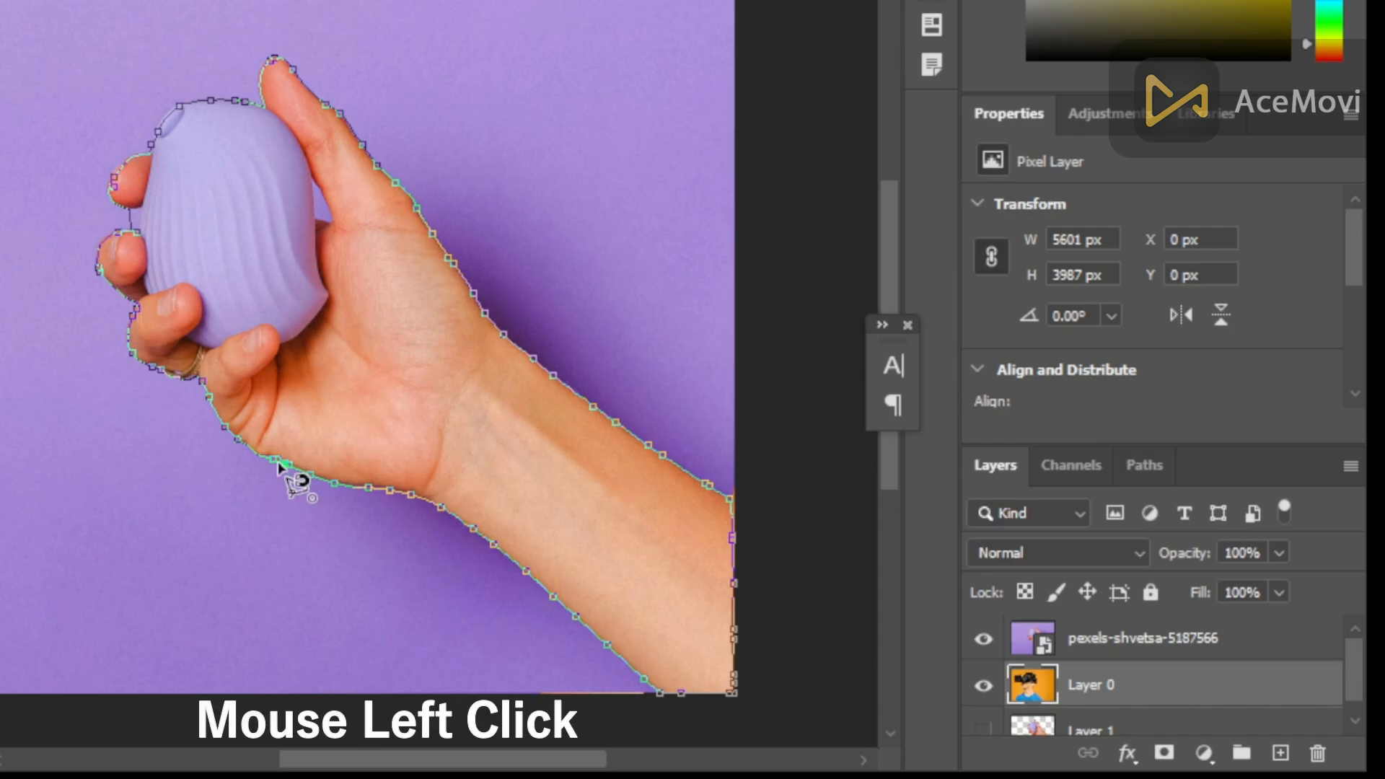
Copy the selected hand onto a new layer and toggle the pexels-shvetsa-5187566 layer's visibility to check the cut-out.
key("ctrl+j")
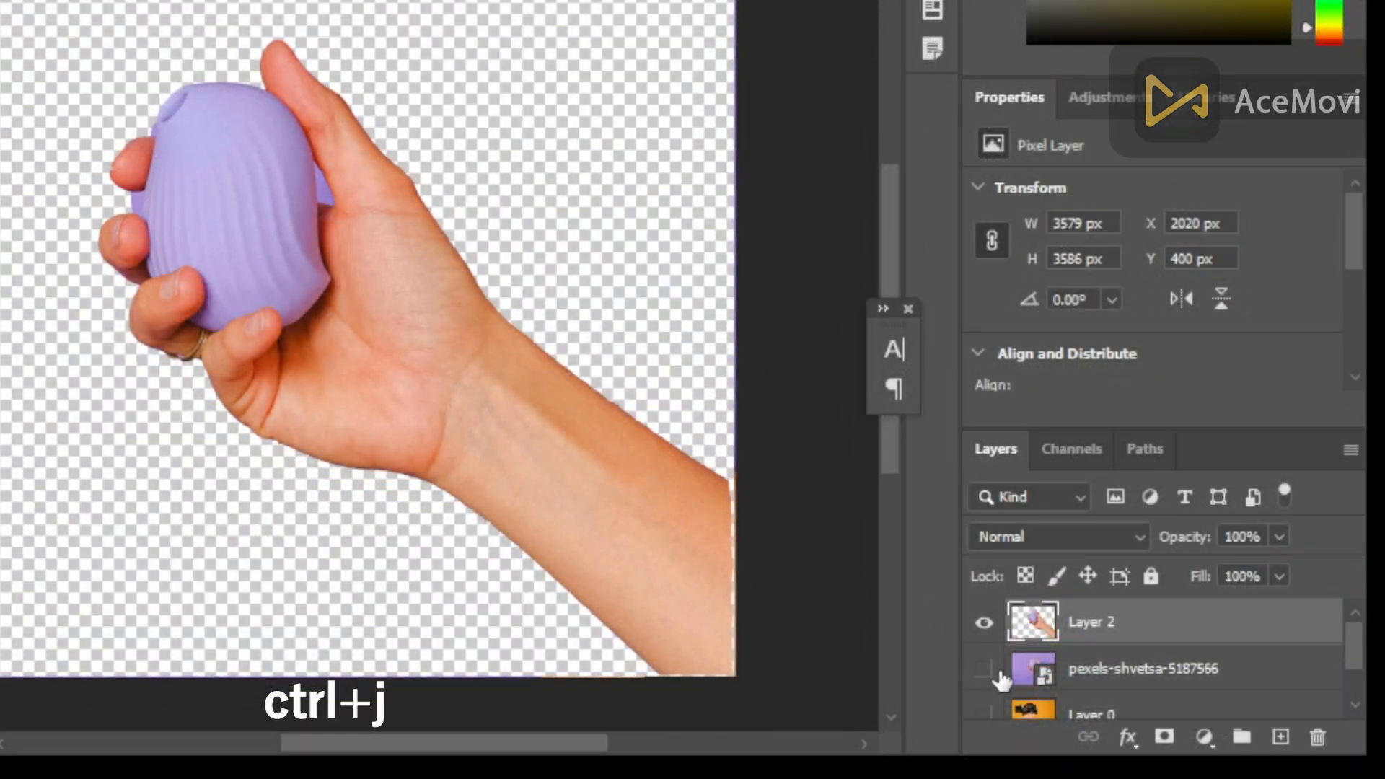
left_click(982, 670)
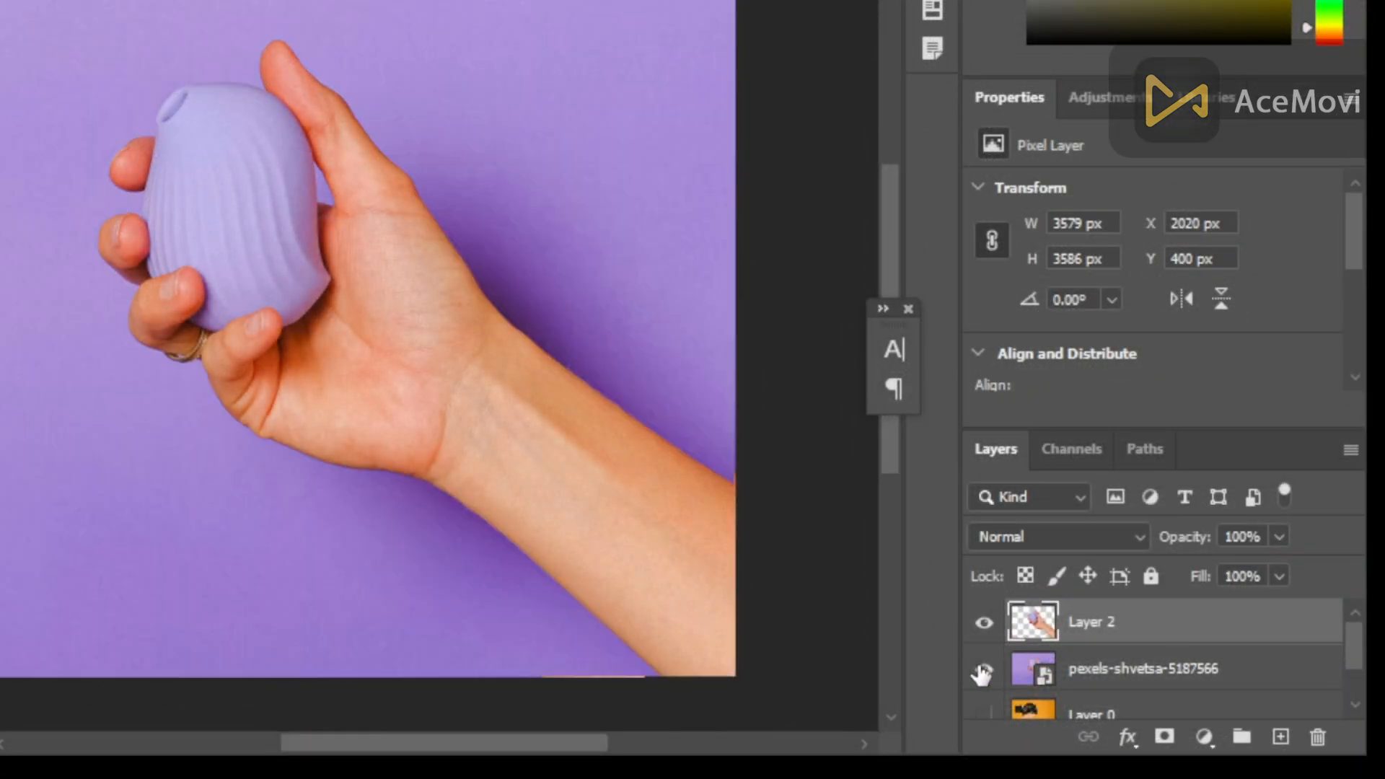
left_click(982, 671)
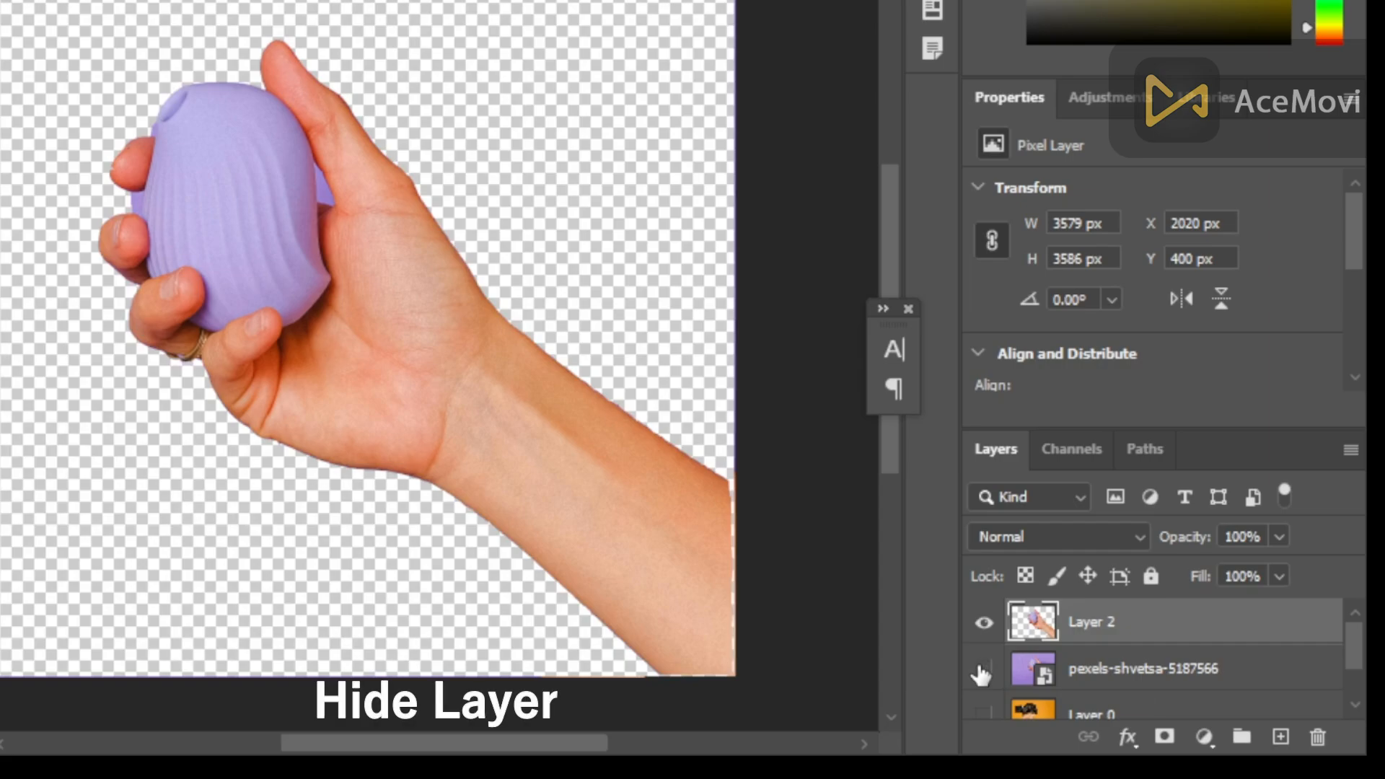
left_click(983, 670)
left_click(982, 669)
left_click(983, 669)
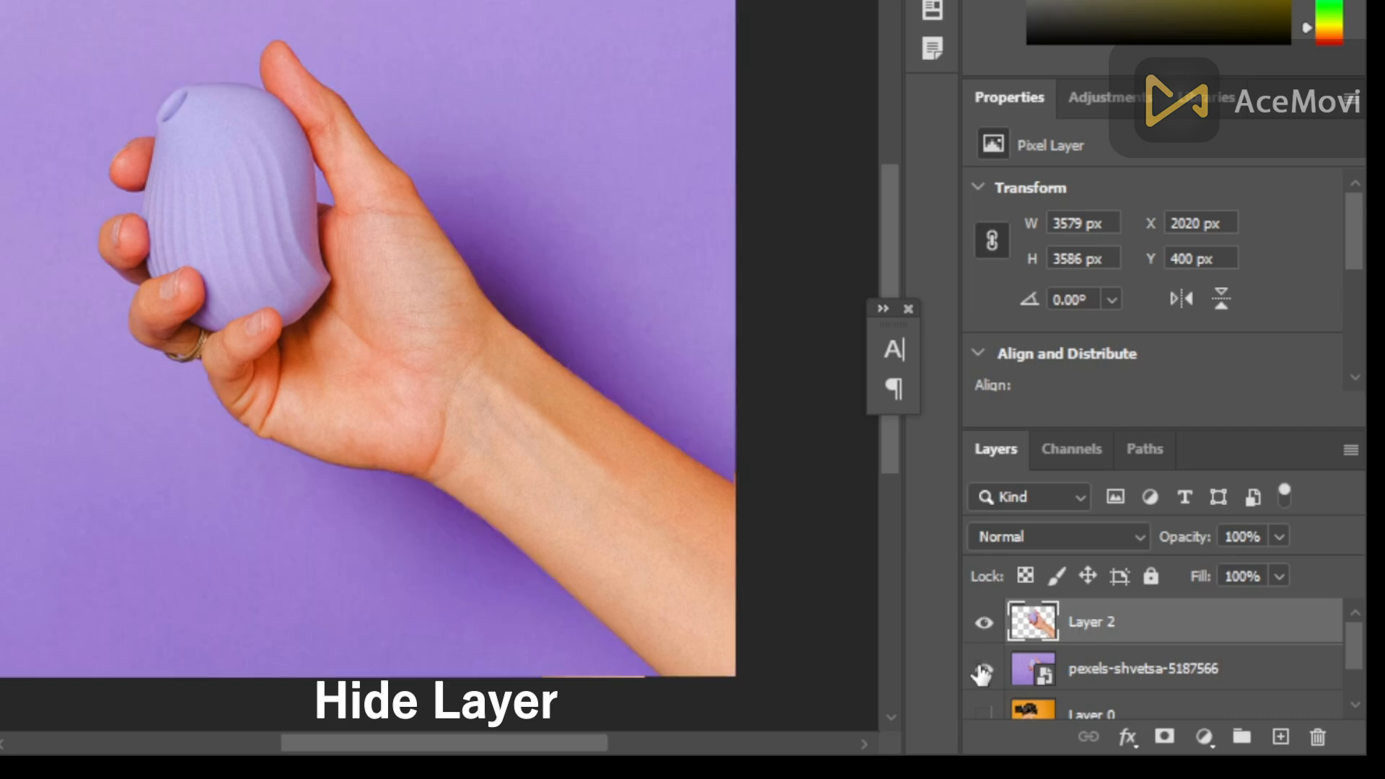
left_click(983, 669)
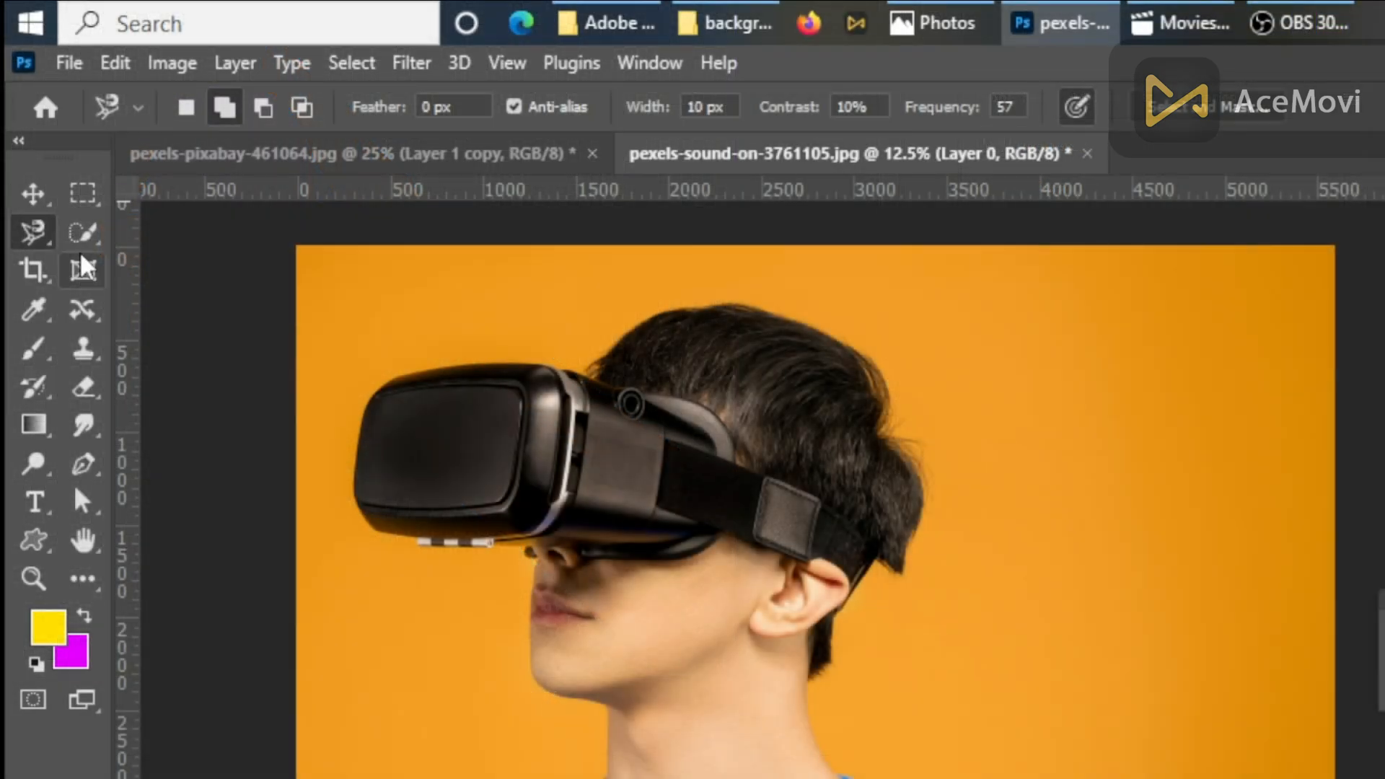
Select the man wearing the VR headset by tracing his outline down to the photo's lower edge with the Magnetic Lasso tool.
left_click(34, 200)
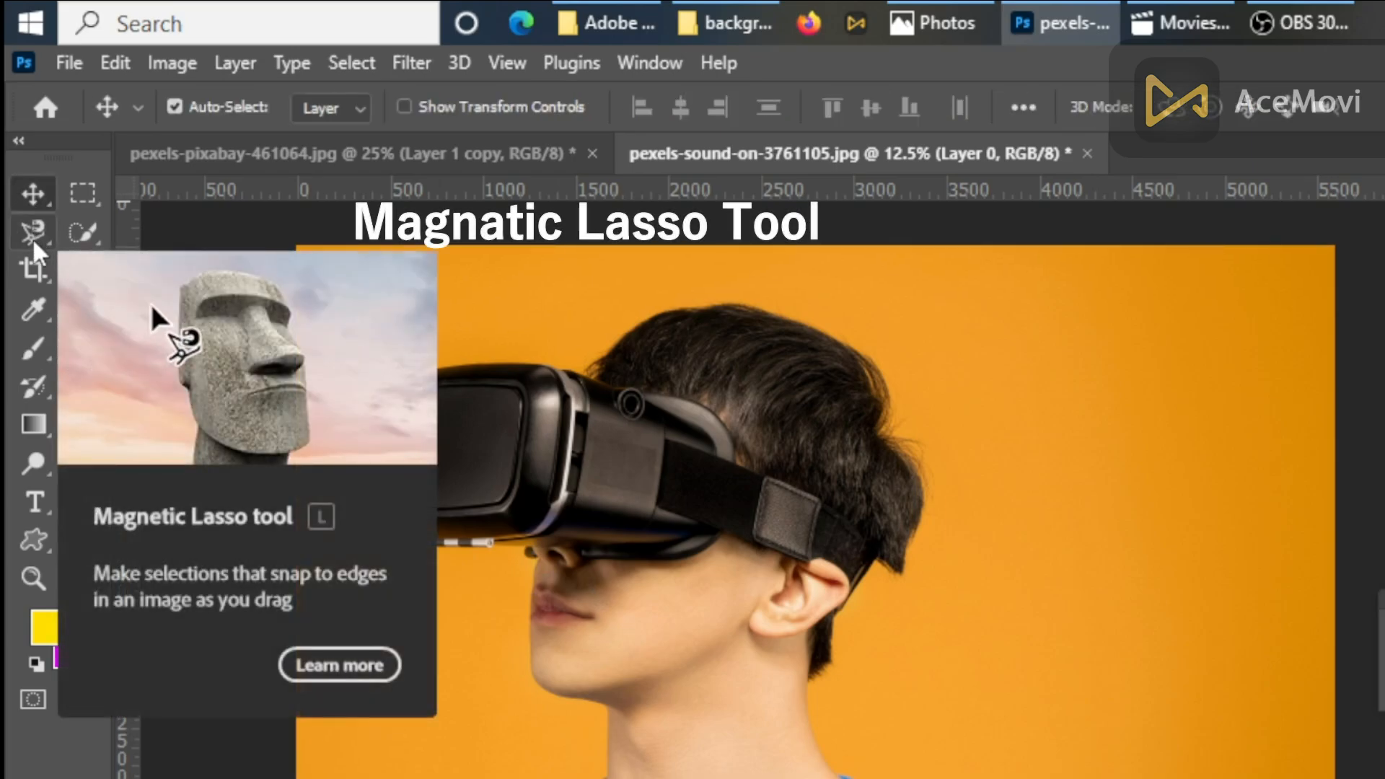
left_click(33, 238)
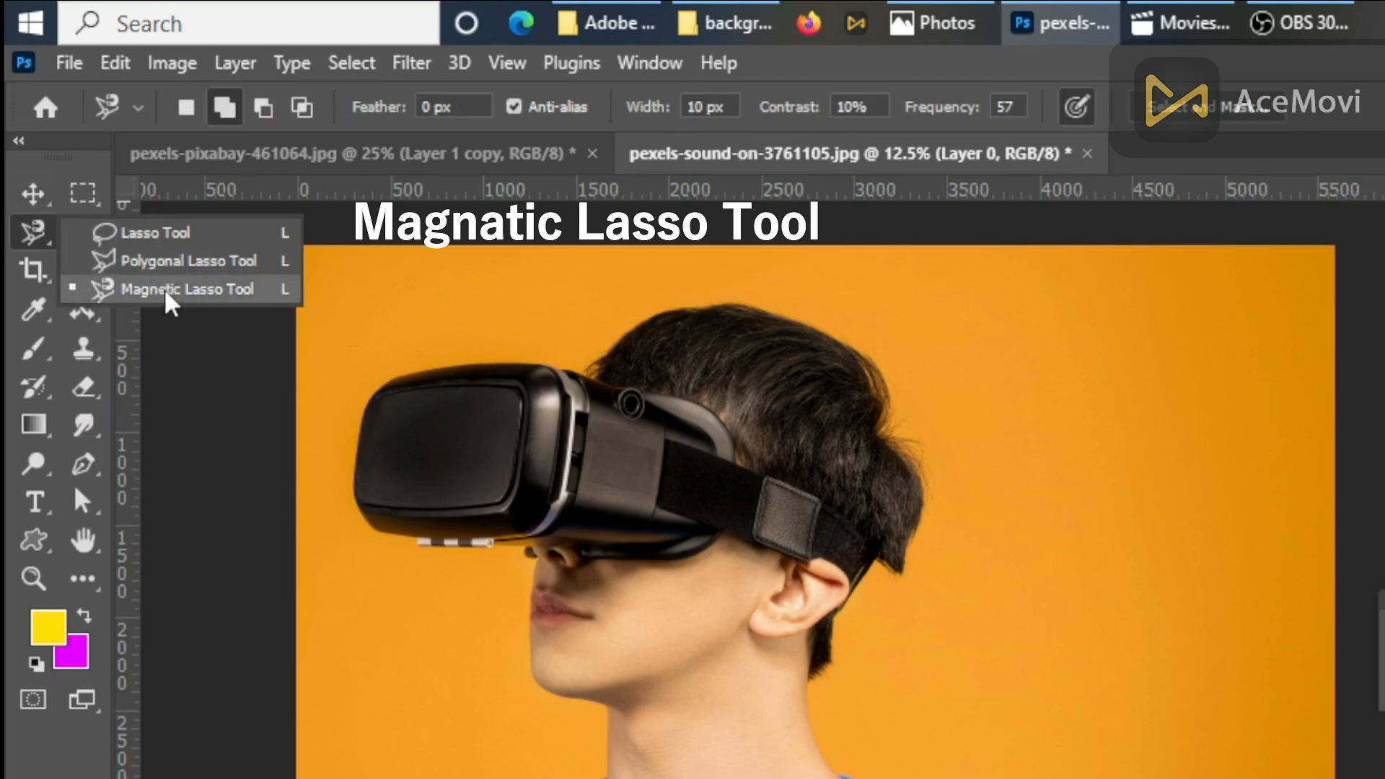
left_click(161, 289)
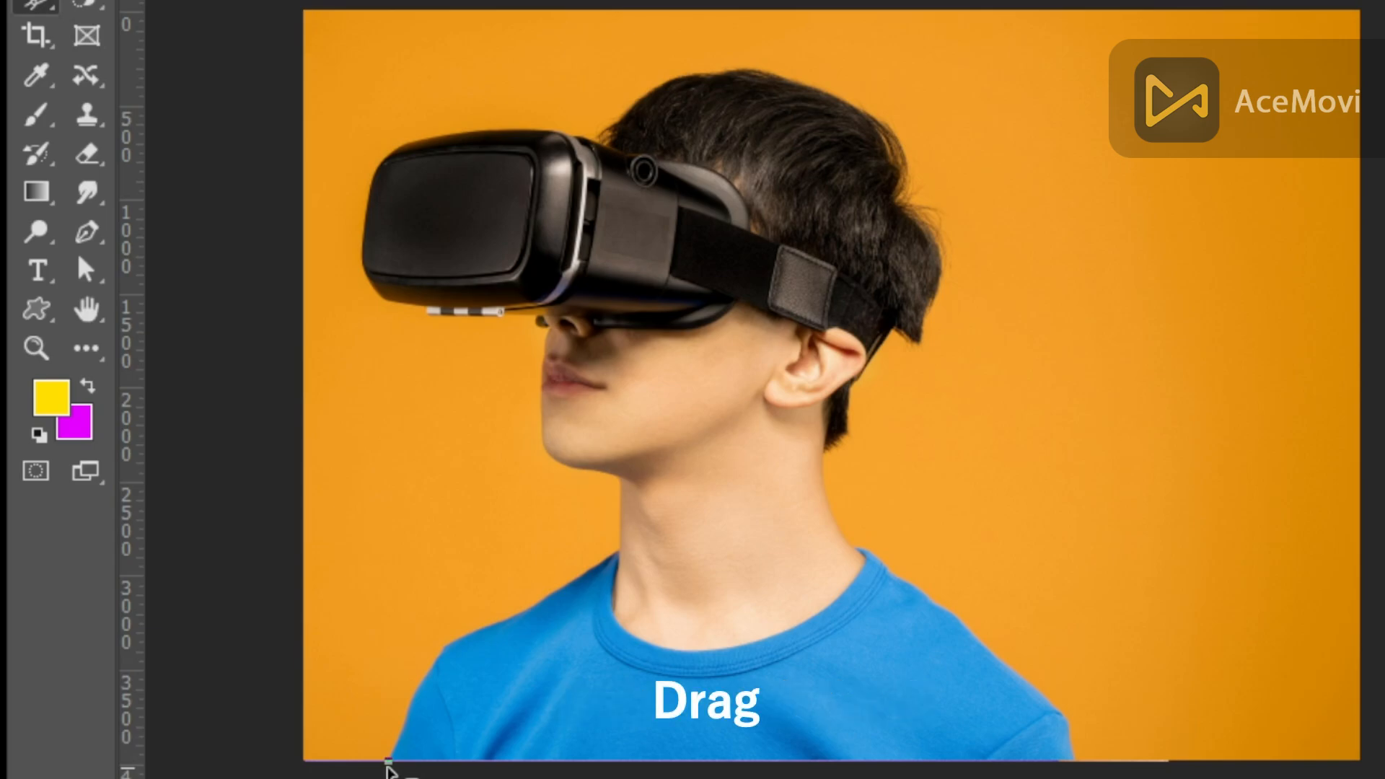
mouse_move(388, 763)
left_mouse_down()
mouse_move(450, 635)
mouse_move(561, 589)
mouse_move(617, 544)
mouse_move(627, 471)
mouse_move(545, 445)
mouse_move(550, 320)
mouse_move(347, 305)
mouse_move(352, 228)
mouse_move(381, 152)
mouse_move(595, 132)
mouse_move(666, 80)
mouse_move(706, 75)
mouse_move(796, 80)
mouse_move(879, 117)
mouse_move(930, 251)
mouse_move(930, 317)
mouse_move(925, 345)
mouse_move(872, 361)
mouse_move(821, 472)
left_mouse_up()
mouse_move(824, 506)
left_mouse_down()
mouse_move(866, 572)
mouse_move(1049, 704)
mouse_move(1081, 752)
left_mouse_up()
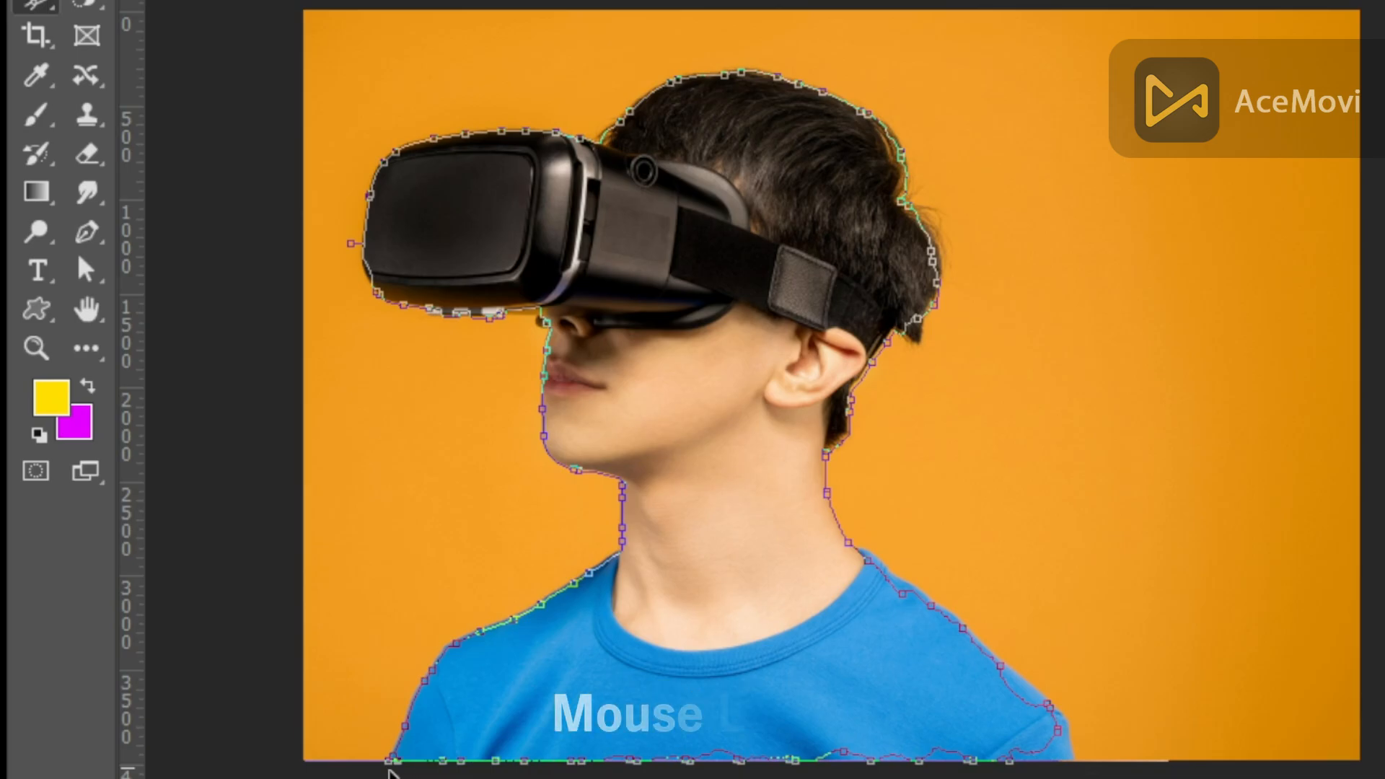
left_click(390, 763)
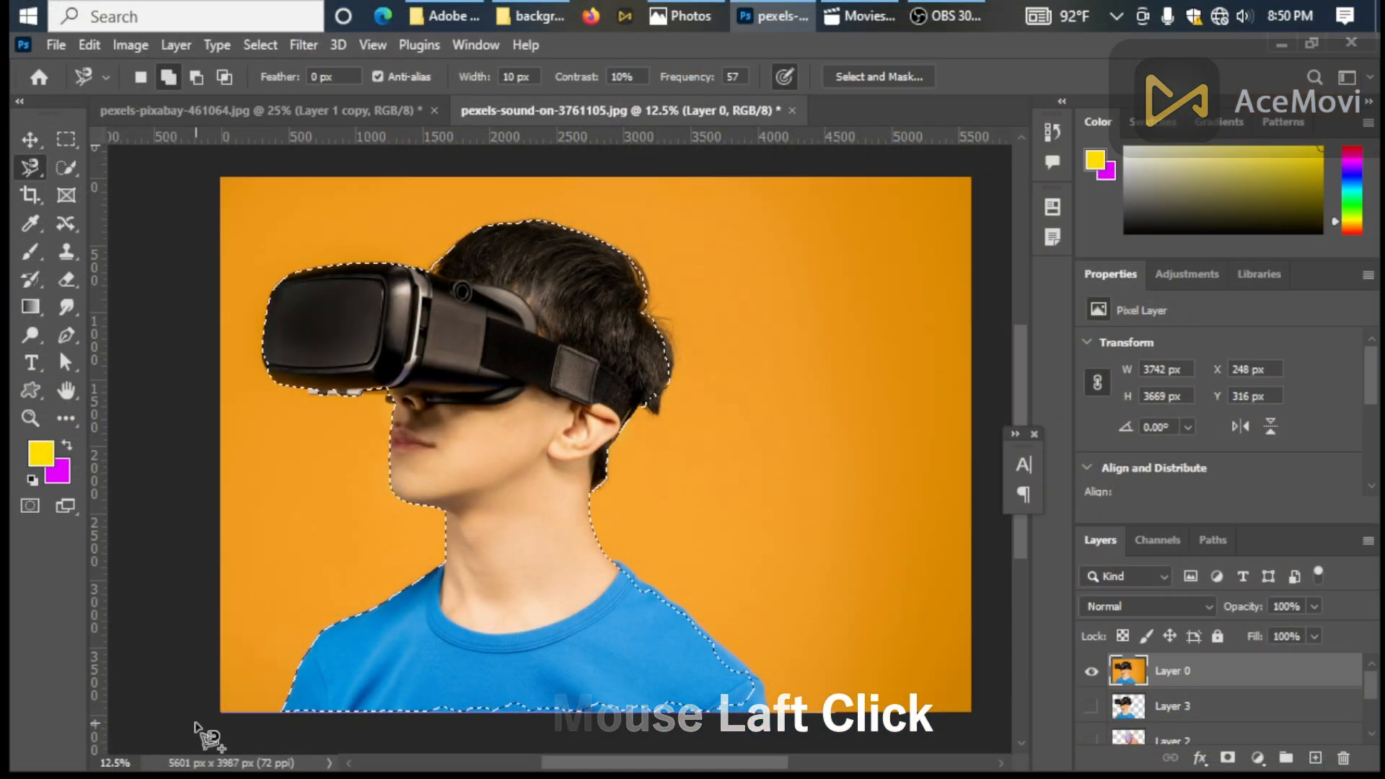
Add the missed tuft of hair behind the ear to the selection with the Magnetic Lasso in Add to selection mode.
key("ctrl+plus")
key("ctrl+plus")
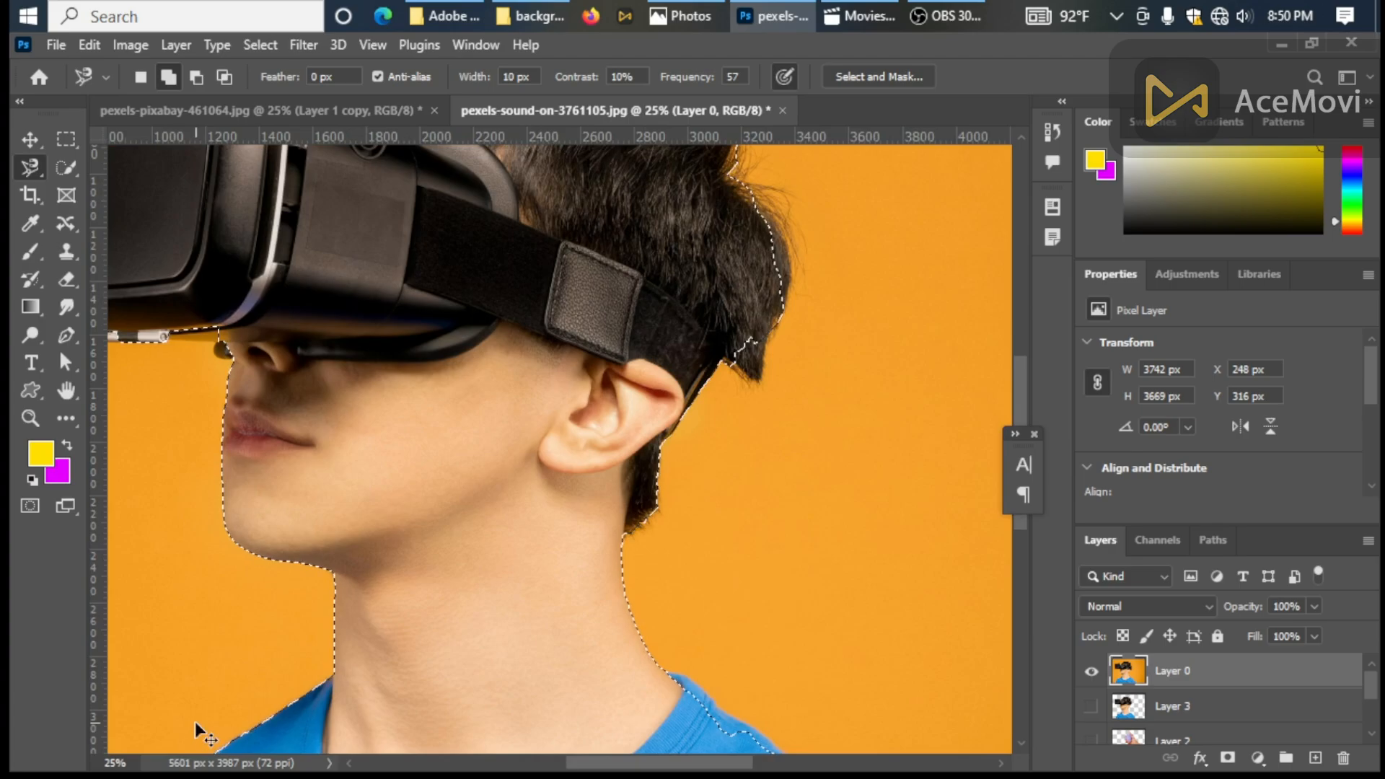
scroll(380, 671, "right", 3)
scroll(303, 482, "up", 3)
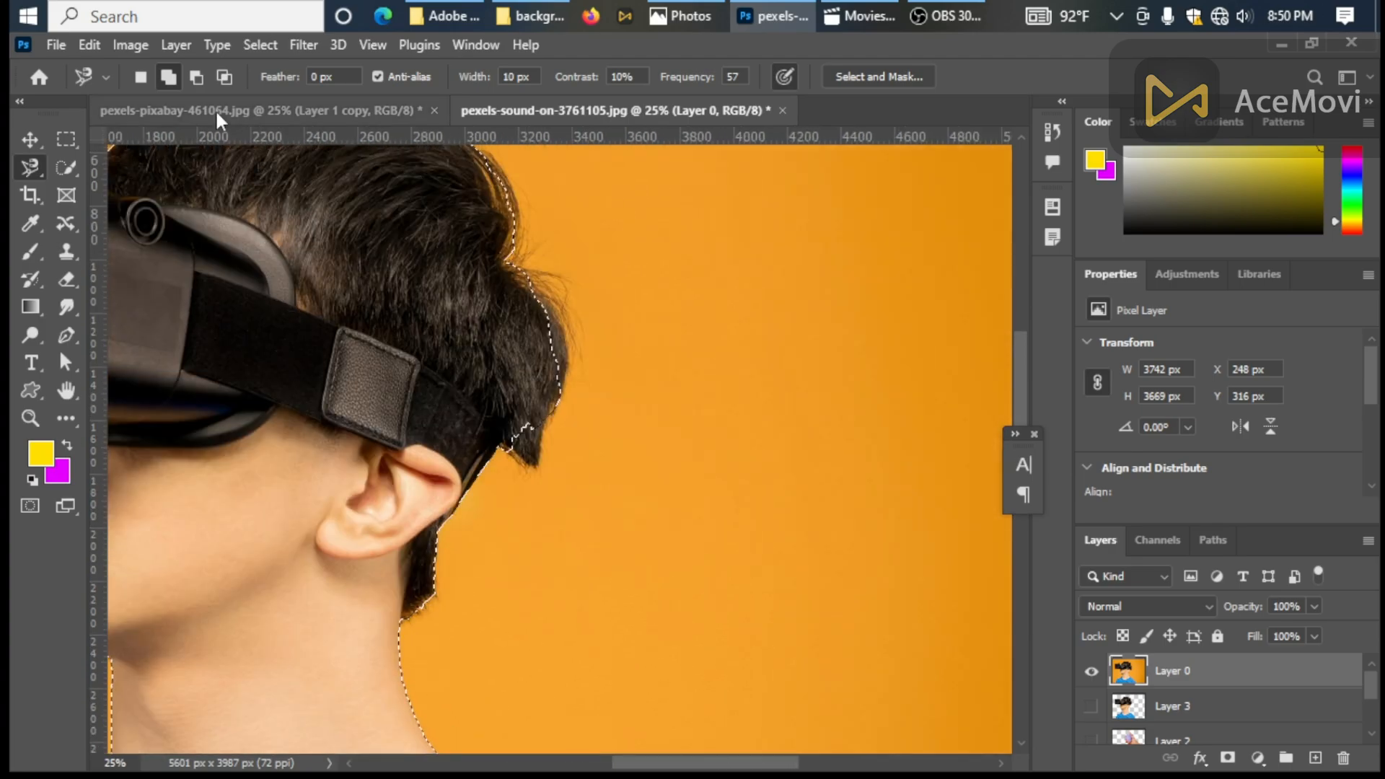
left_click(170, 78)
left_click(473, 147)
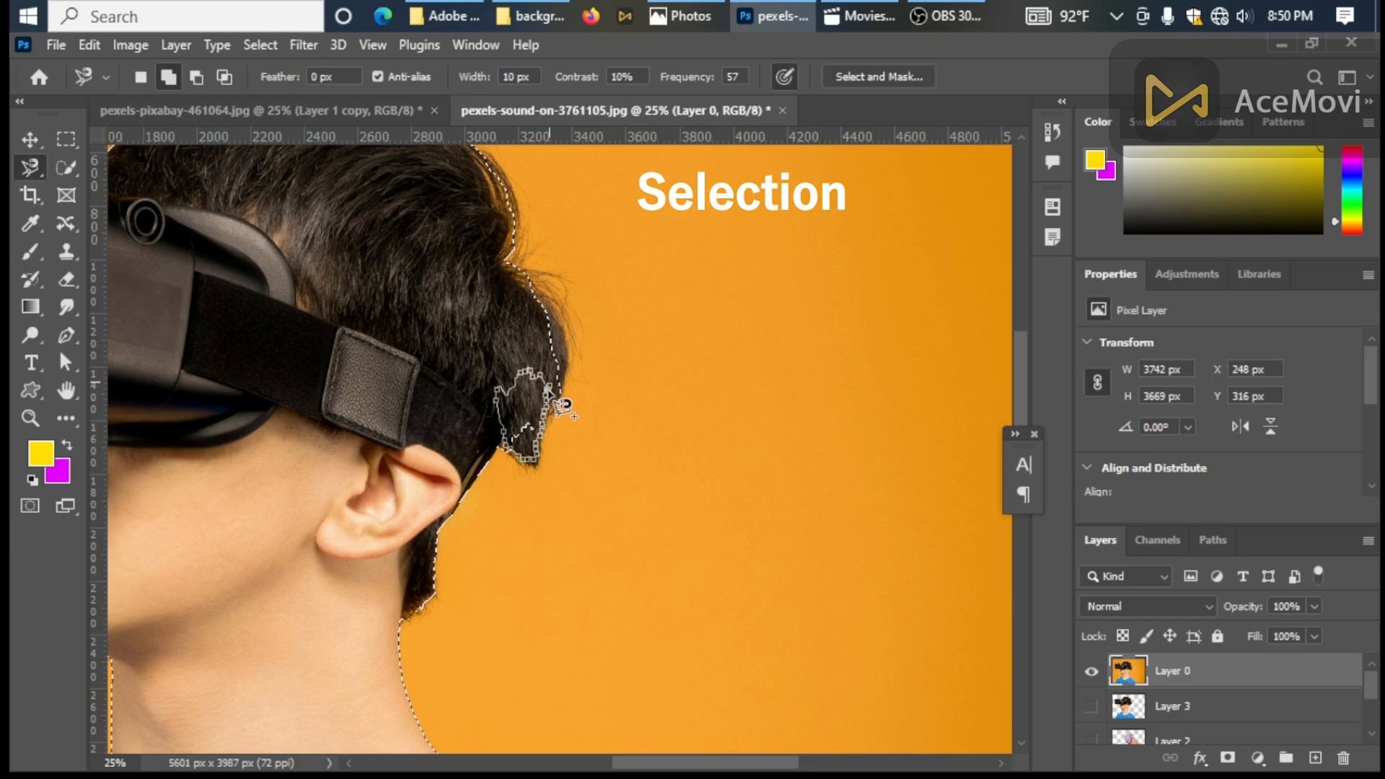
left_click(549, 389)
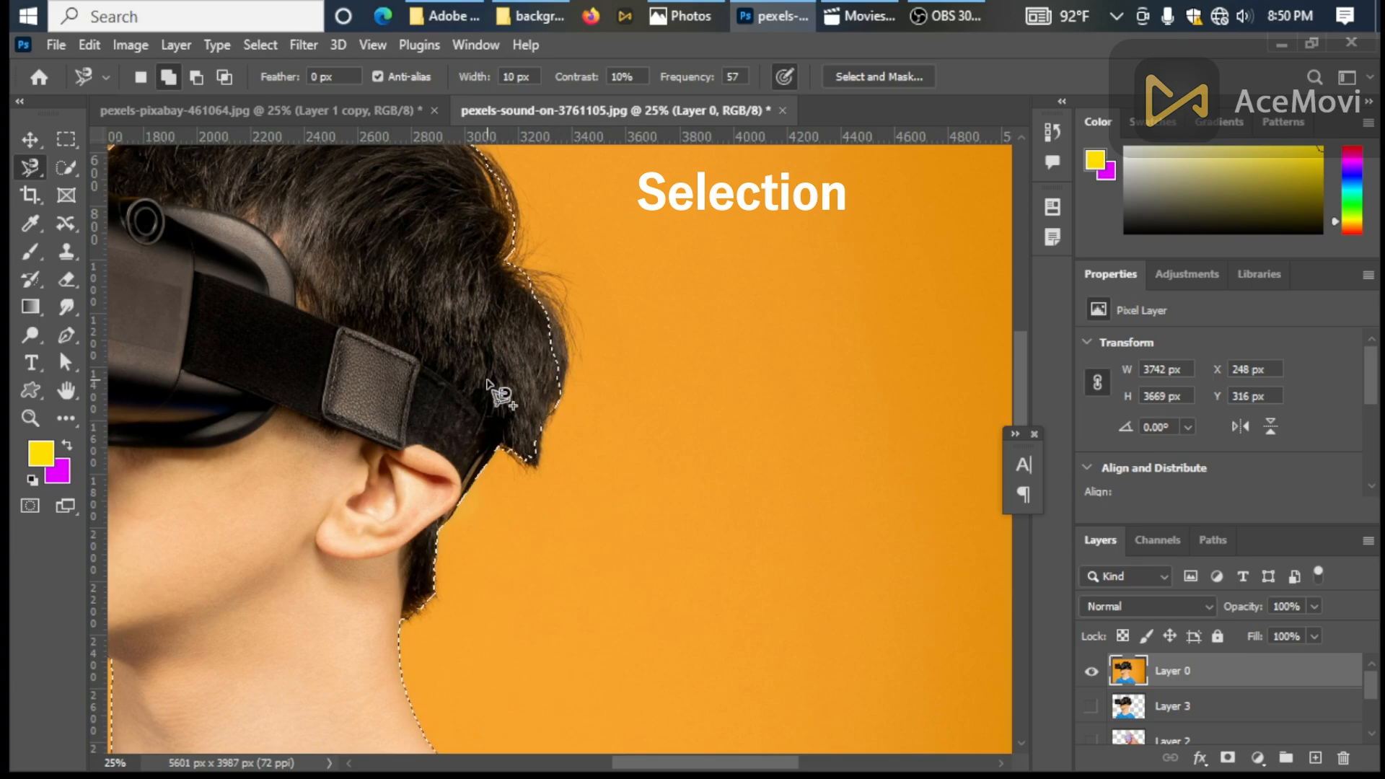
Add the missed shoulder edge, from the collar down to the sleeve, to the selection of the man.
scroll(488, 383, "down", 5)
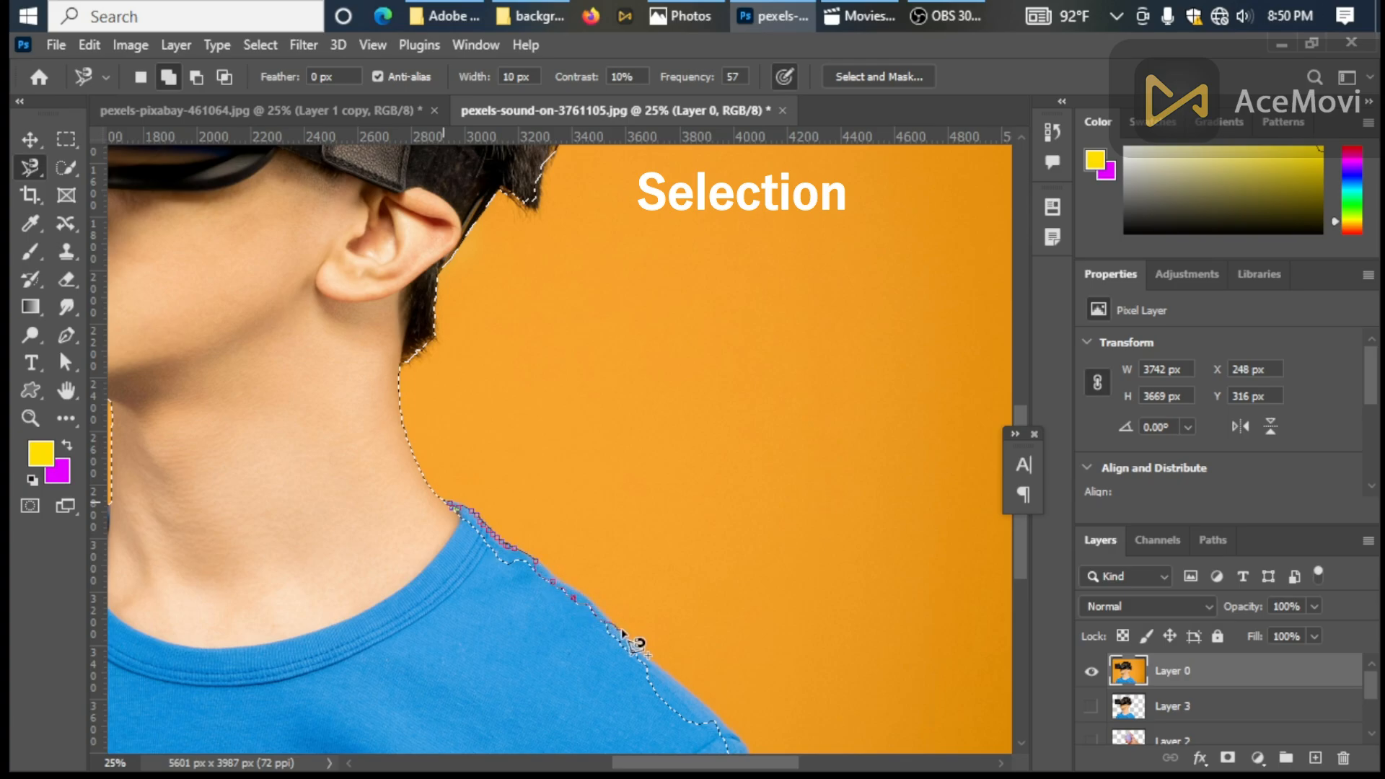
mouse_move(585, 665)
left_mouse_down()
mouse_move(505, 621)
mouse_move(452, 554)
left_mouse_up()
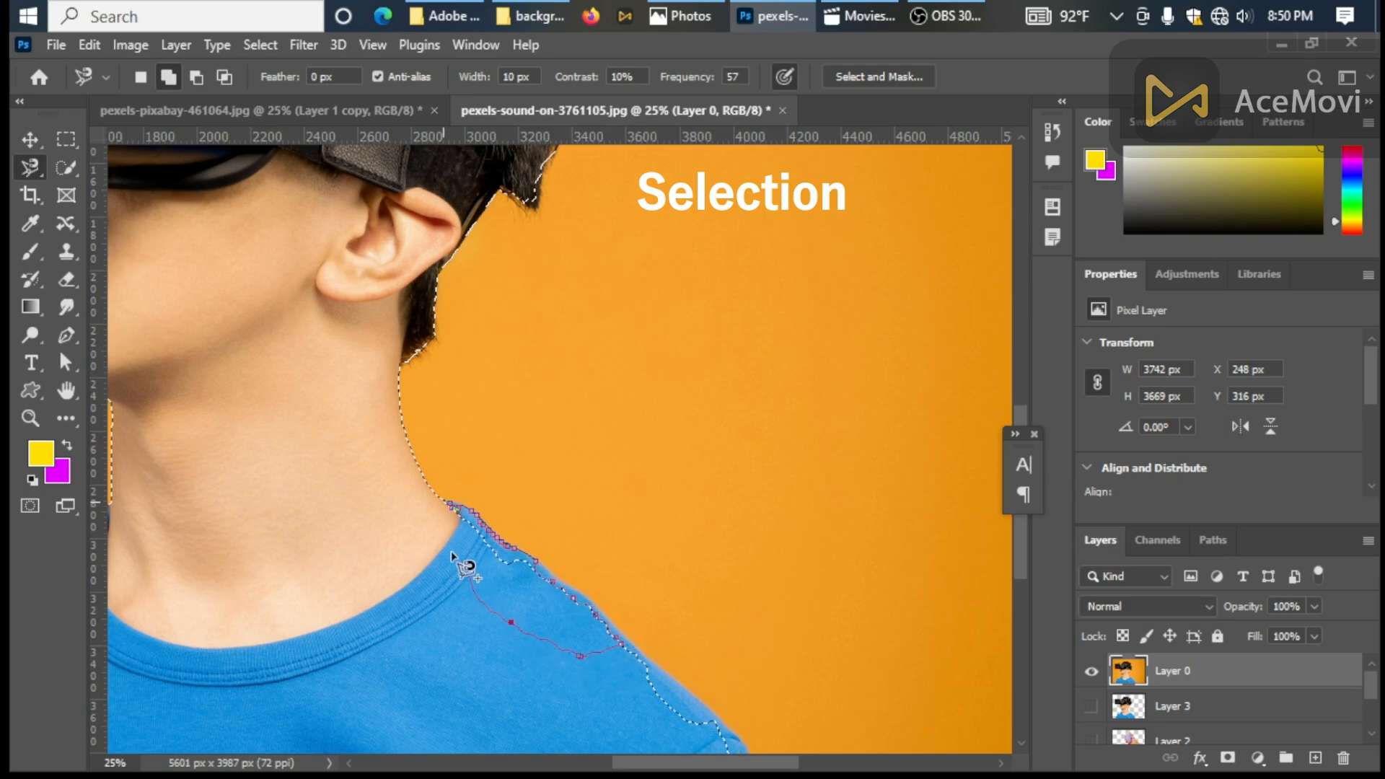
left_click(451, 507)
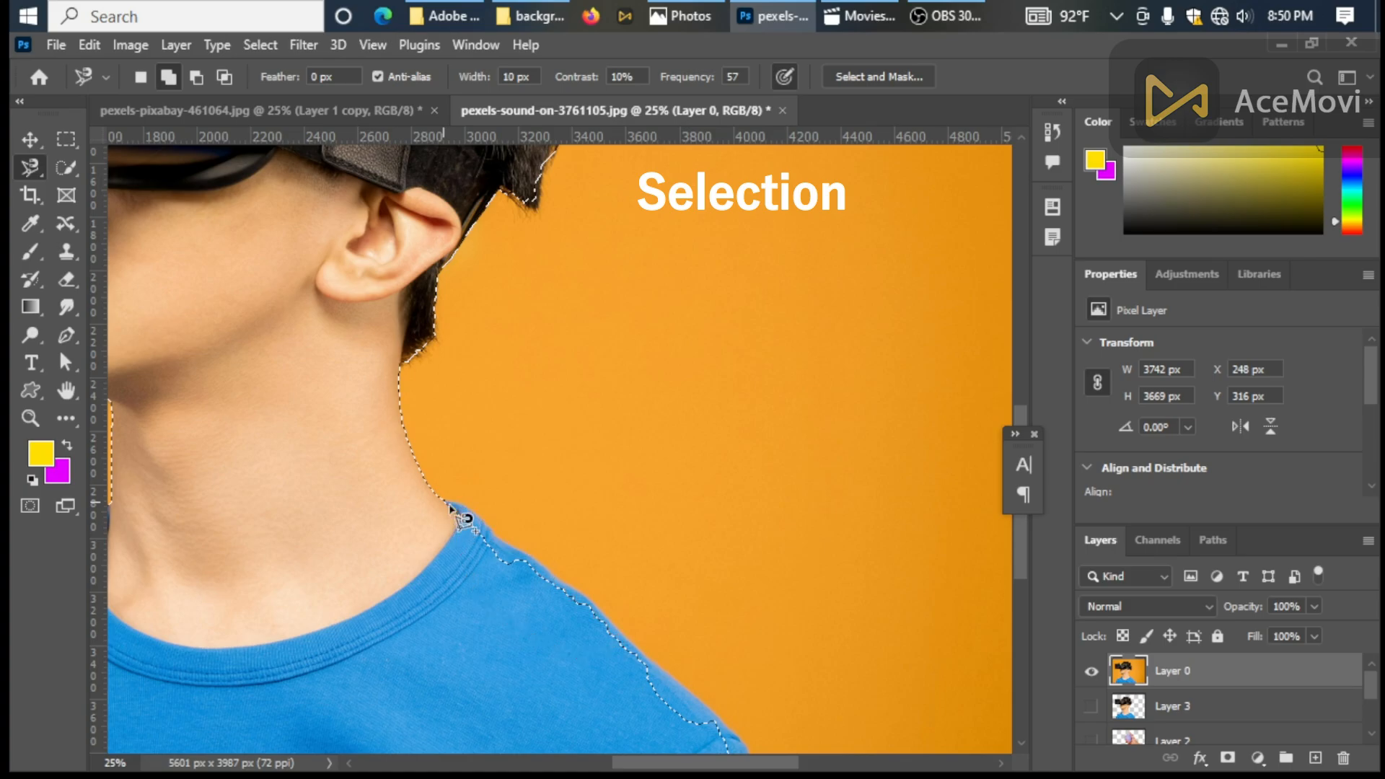
scroll(495, 552, "down", 3)
scroll(495, 552, "down", 2)
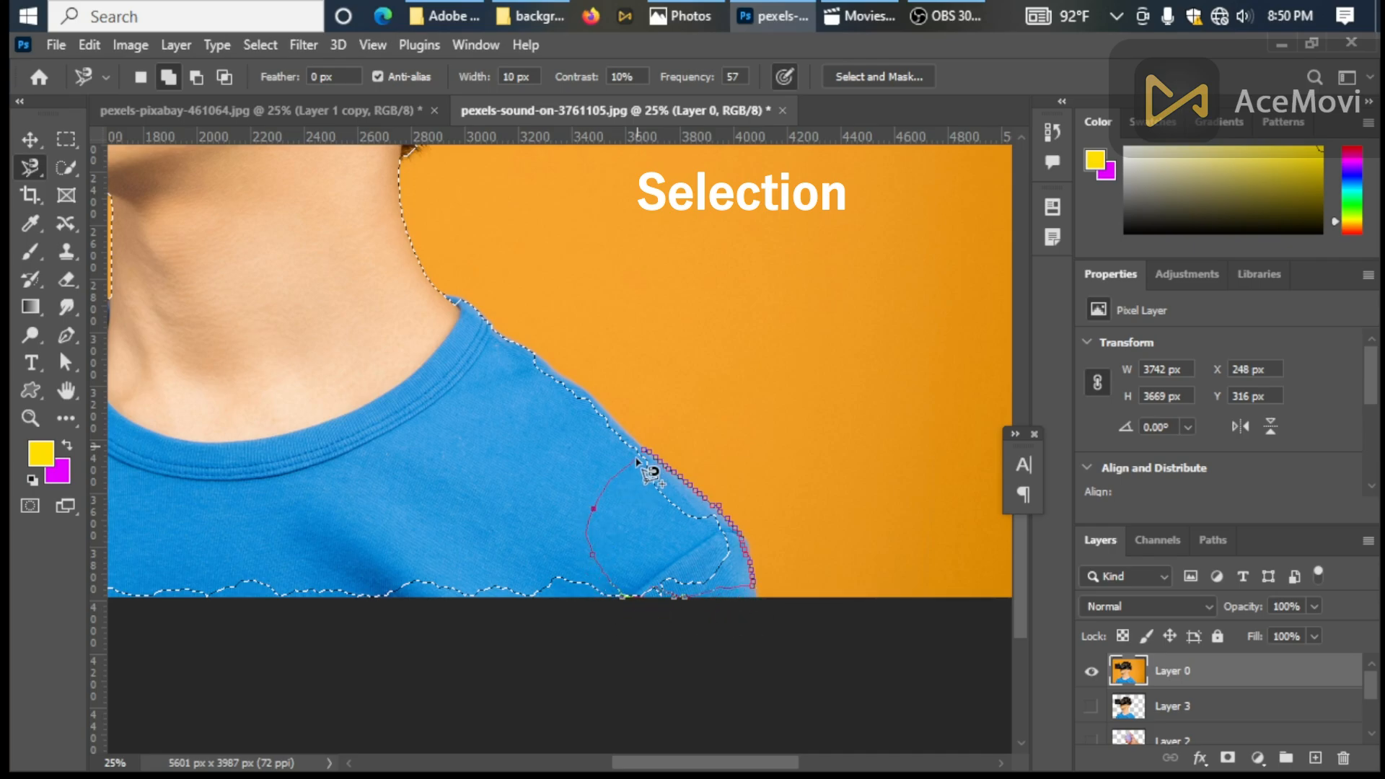
left_click(646, 456)
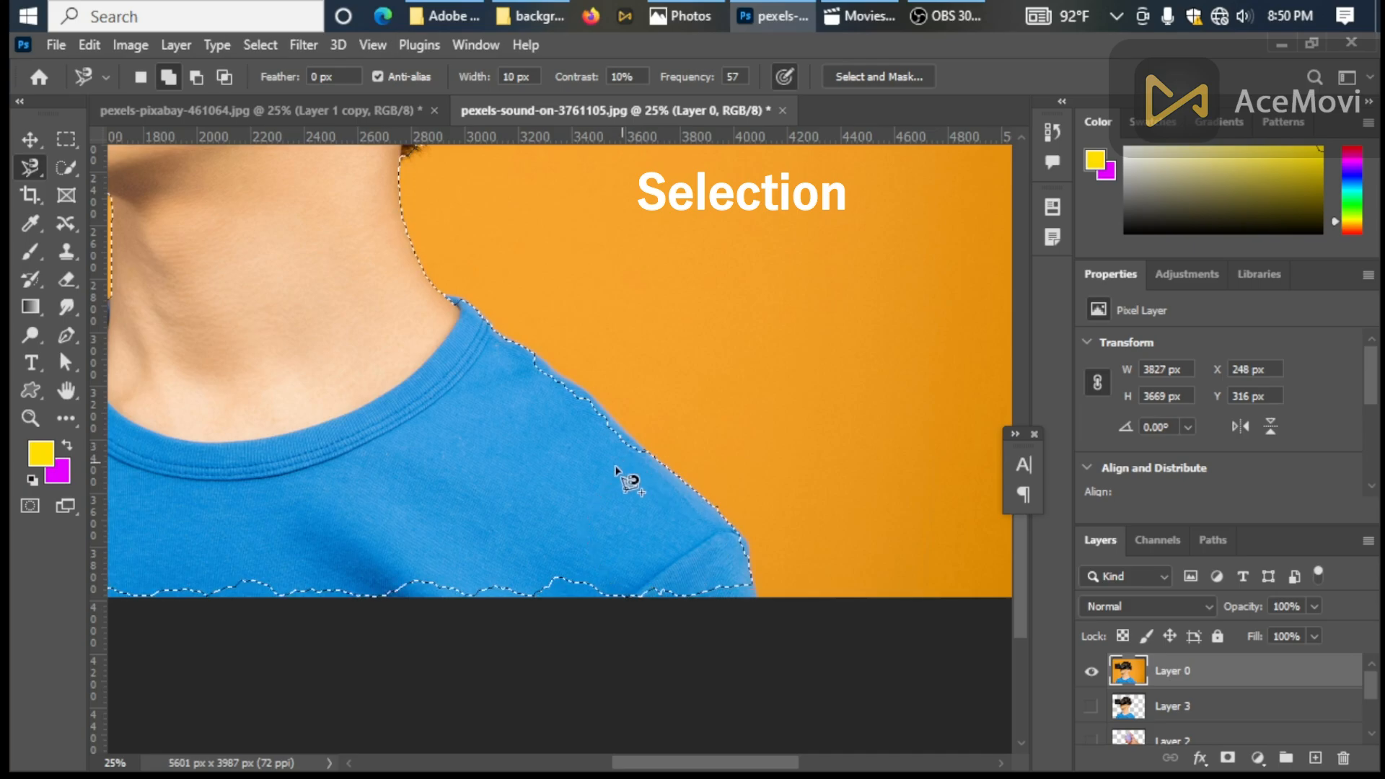
Trace along the blue shirt's lower edge to add the missed strip to the selection.
scroll(629, 482, "down", 2)
left_click(676, 476)
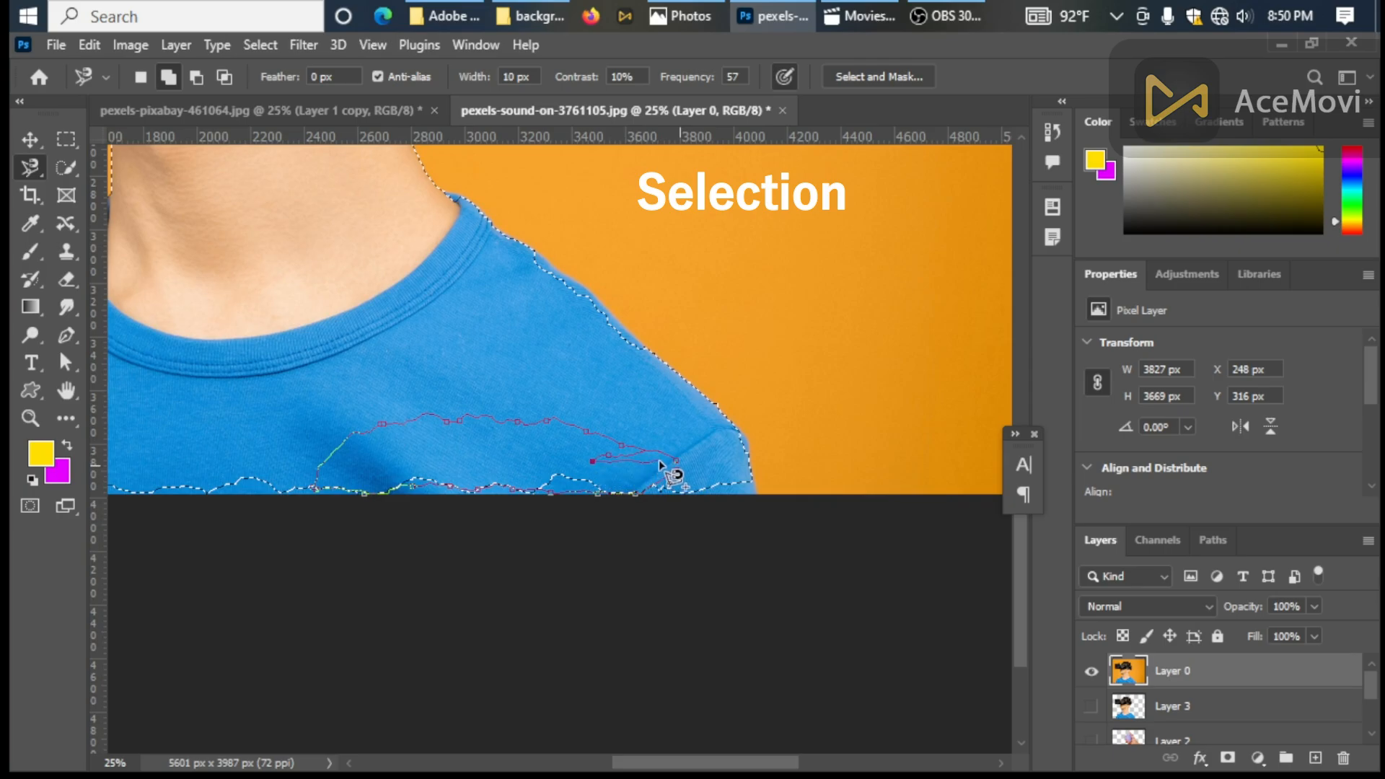
left_click(682, 473)
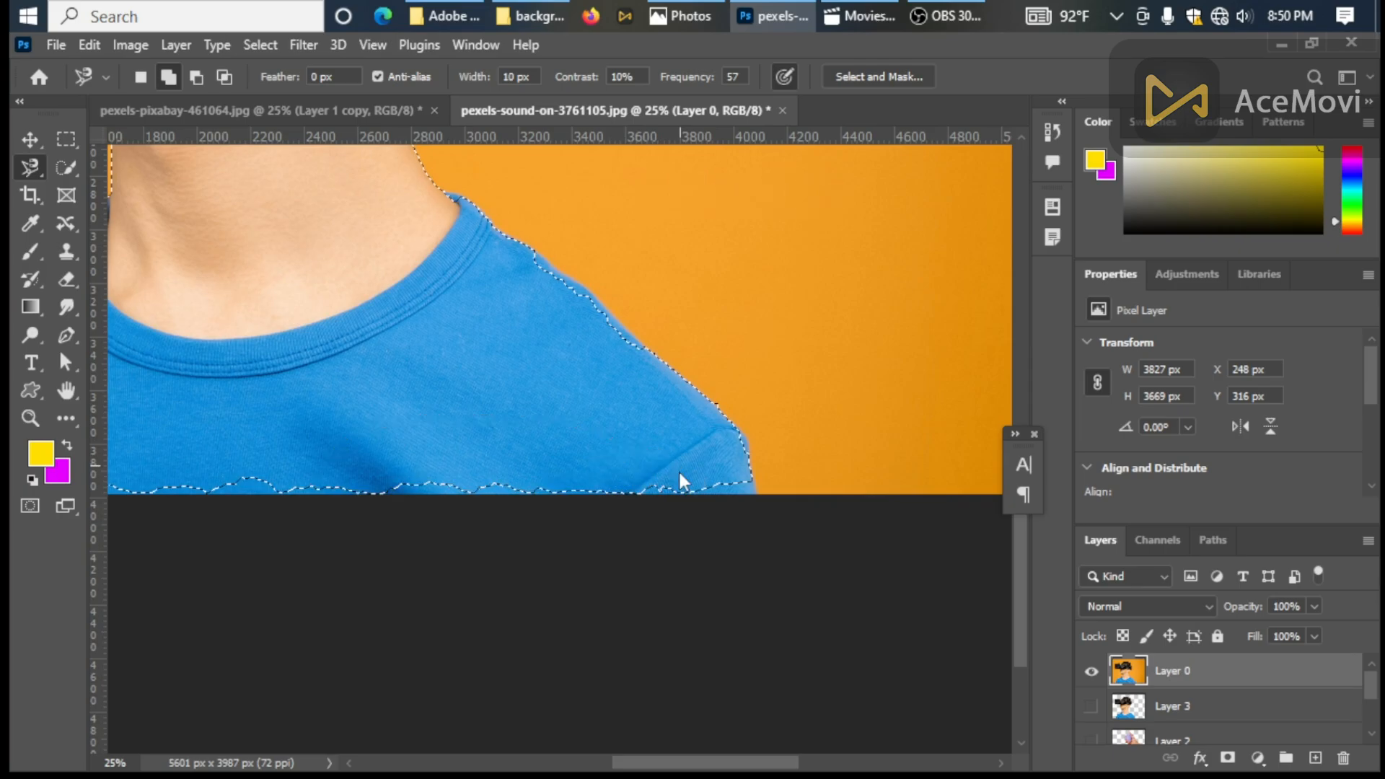
Copy the selected man onto a new layer and hide Layer 0.
scroll(465, 442, "down", 2)
scroll(462, 437, "down", 3)
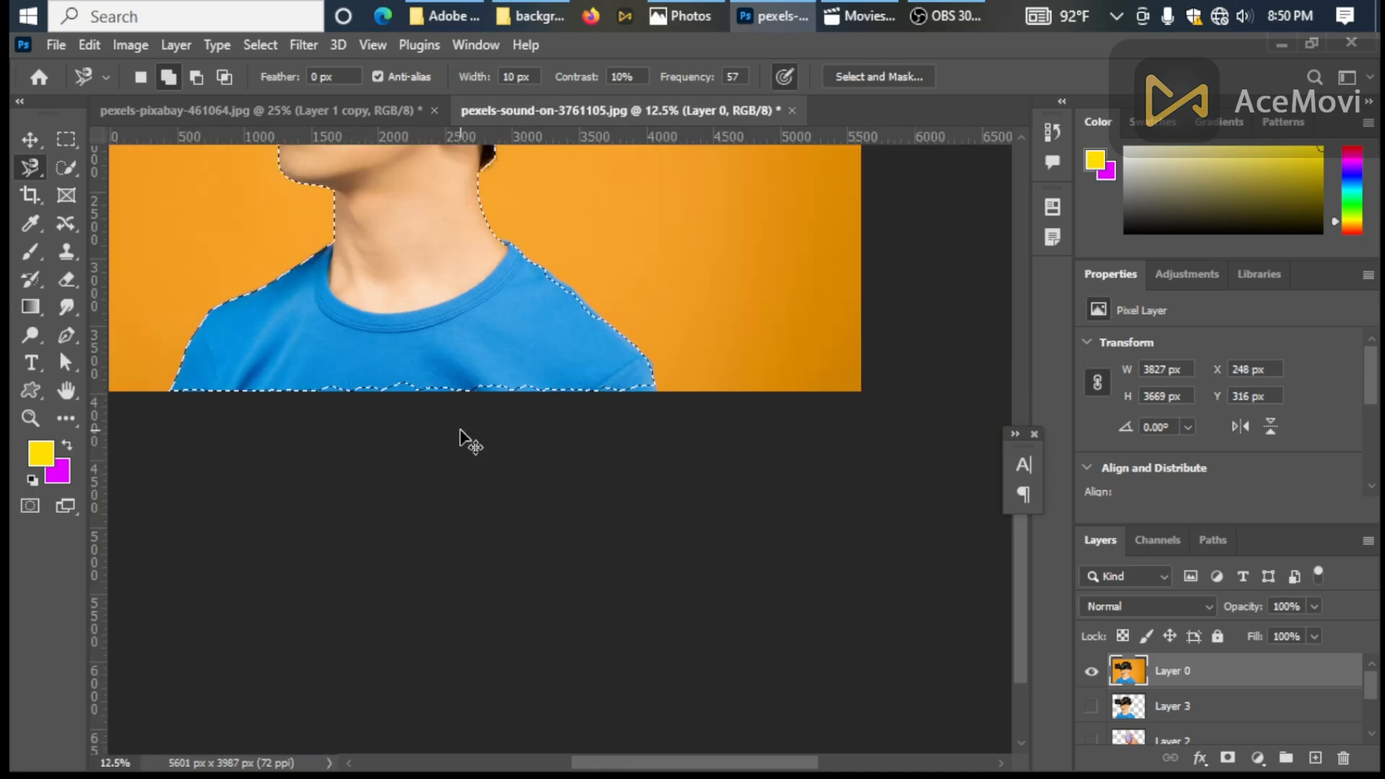
scroll(462, 440, "up", 2)
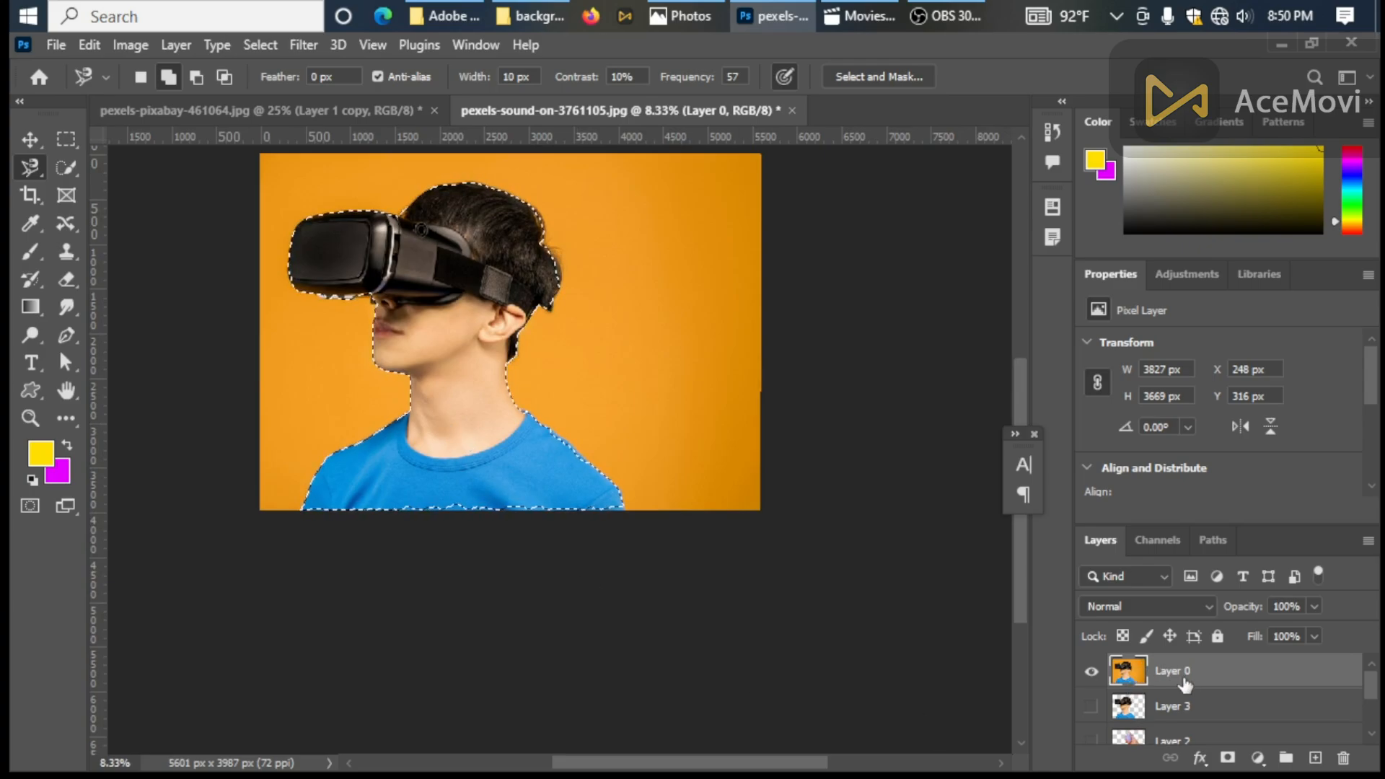
key("ctrl+j")
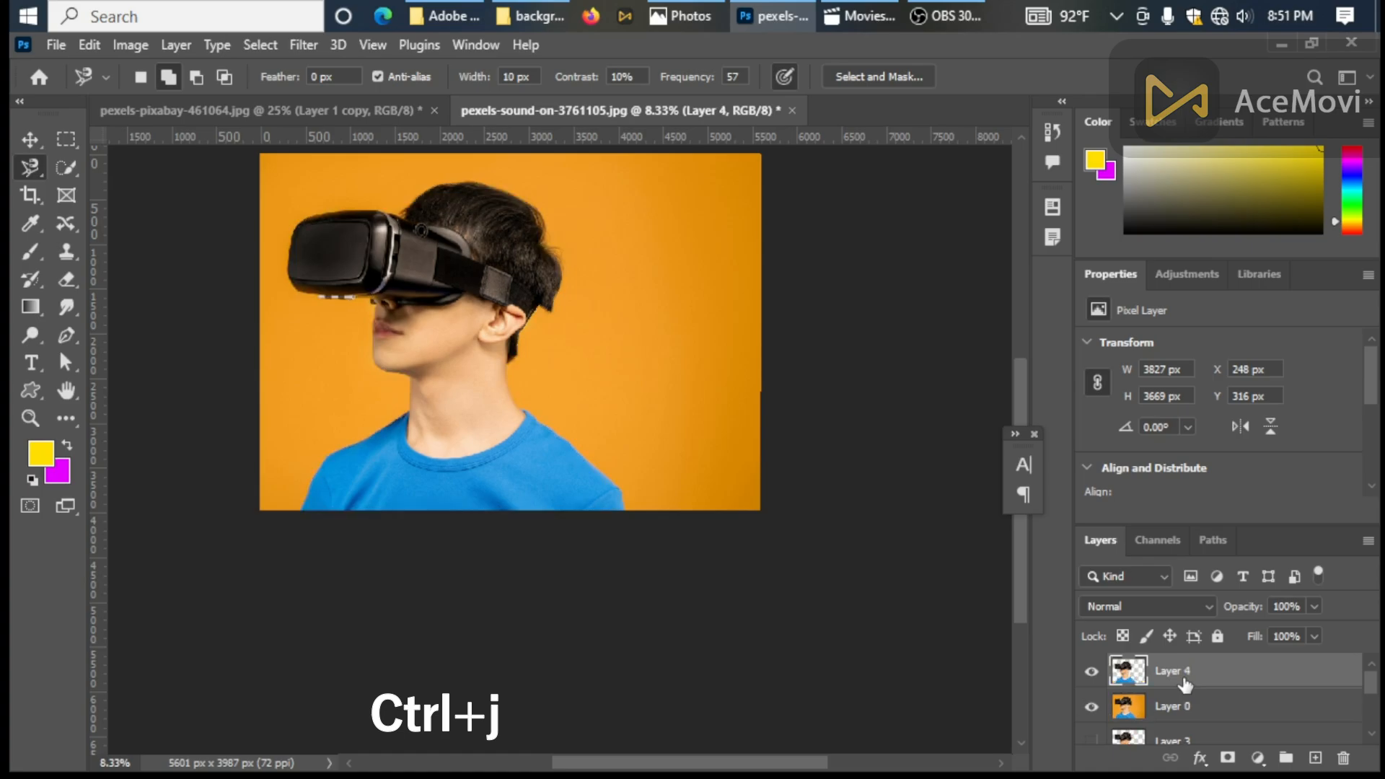
left_click(1091, 707)
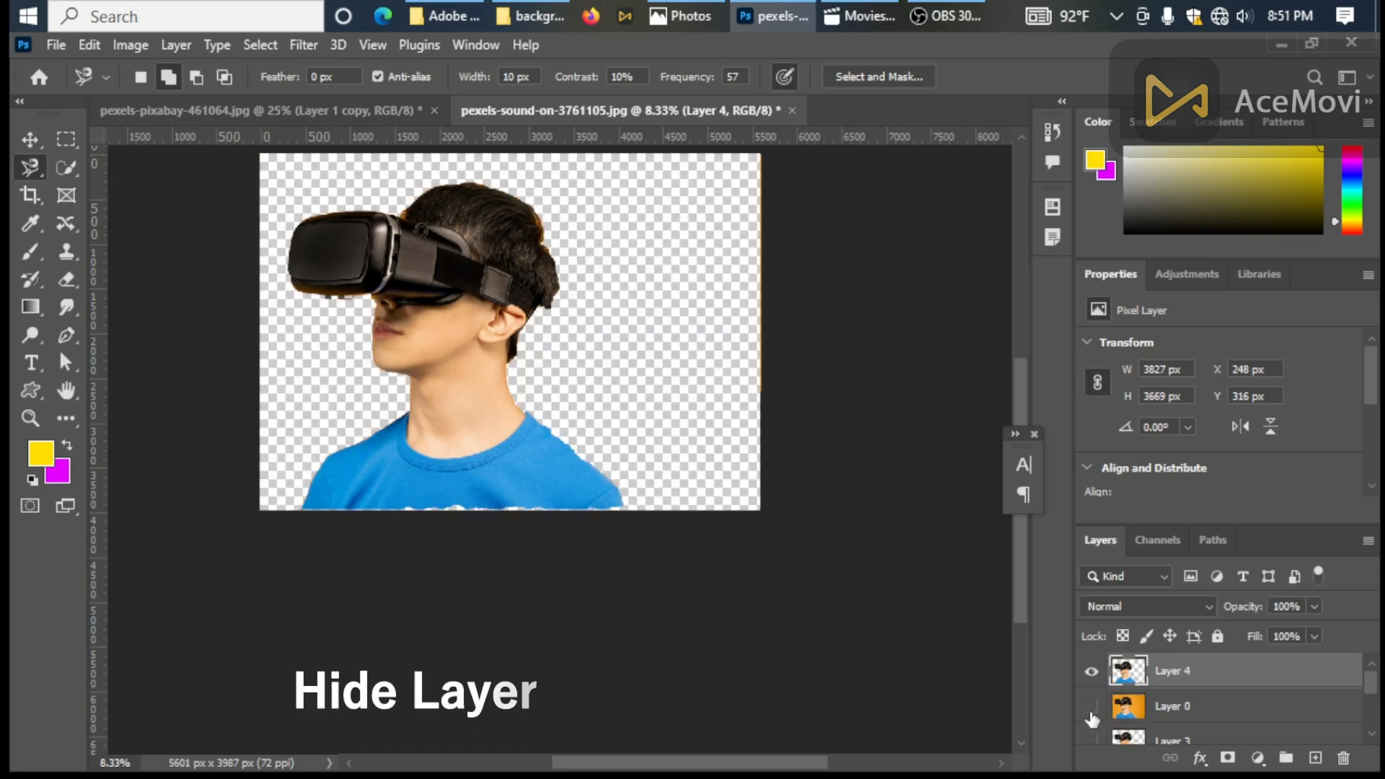
Examine the edges of the man's cut-out up close around the shirt, face, headset and hair.
scroll(729, 629, "up", 3)
scroll(729, 625, "left", 7)
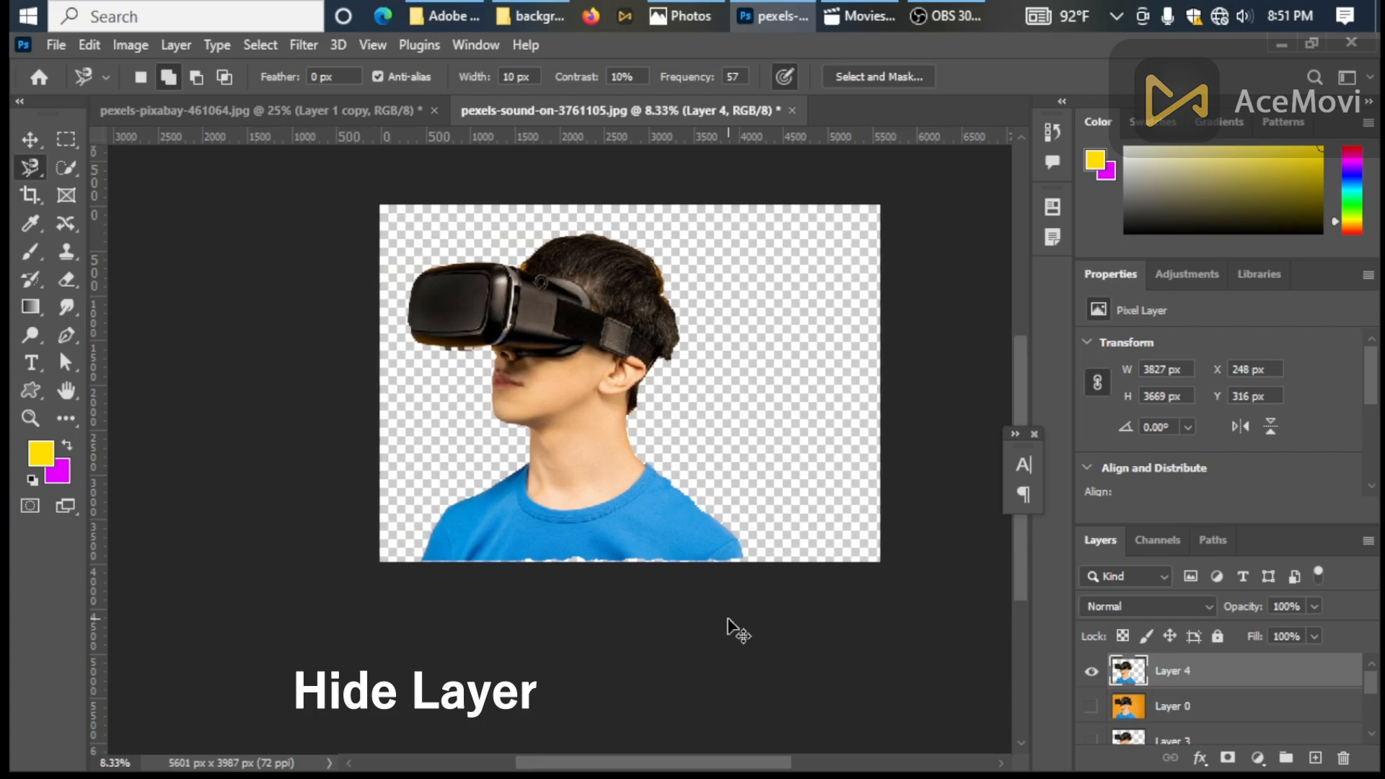
scroll(729, 628, "up", 3)
scroll(732, 631, "up", 4)
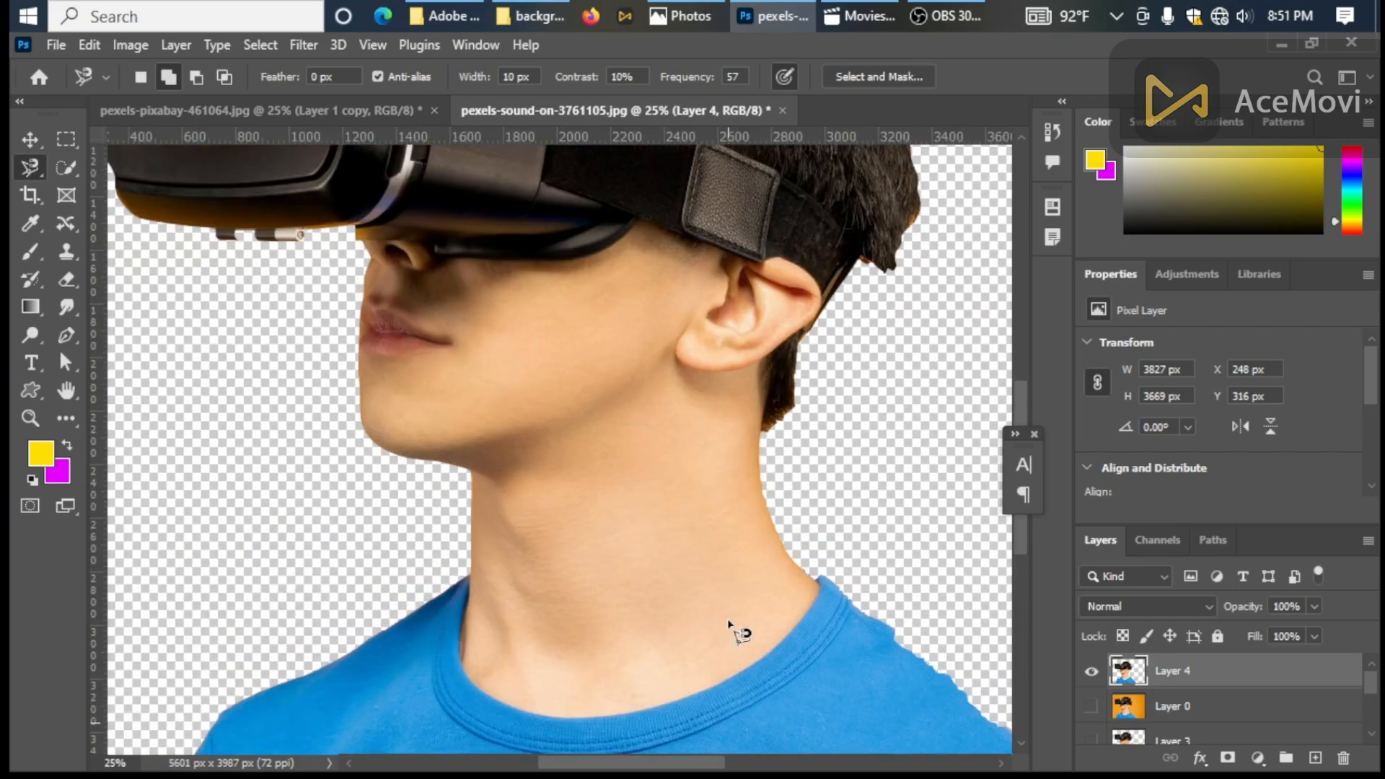
scroll(730, 629, "up", 4)
scroll(731, 629, "left", 5)
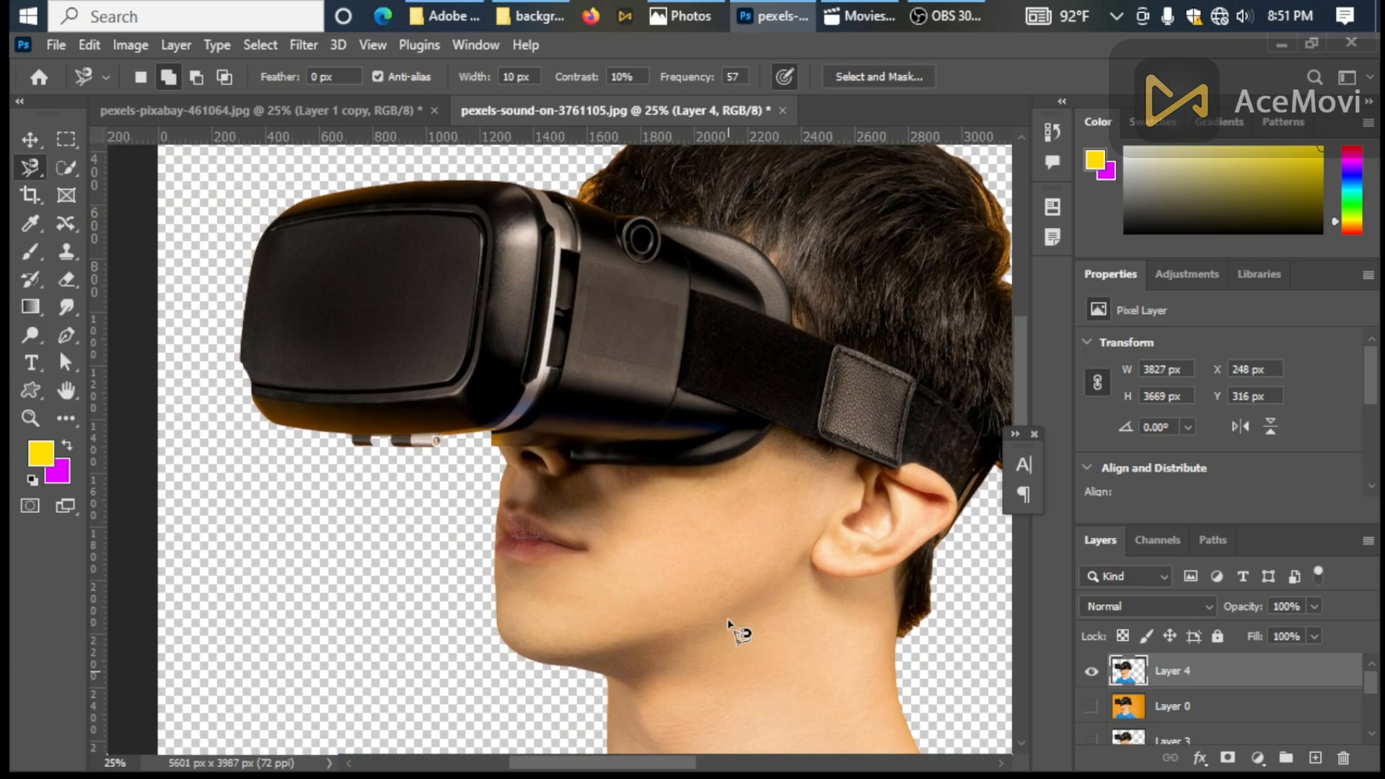
scroll(729, 625, "up", 4)
scroll(729, 625, "down", 5)
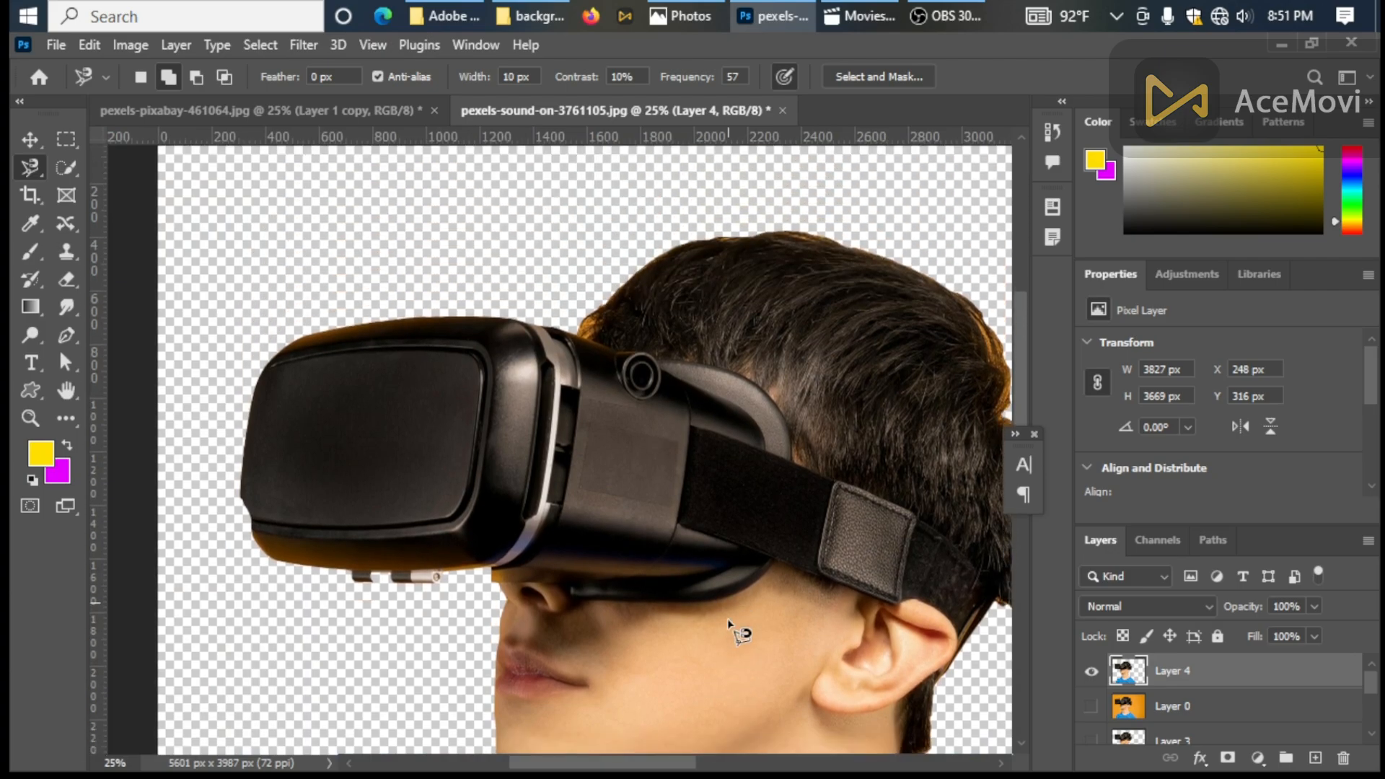
scroll(731, 628, "down", 1)
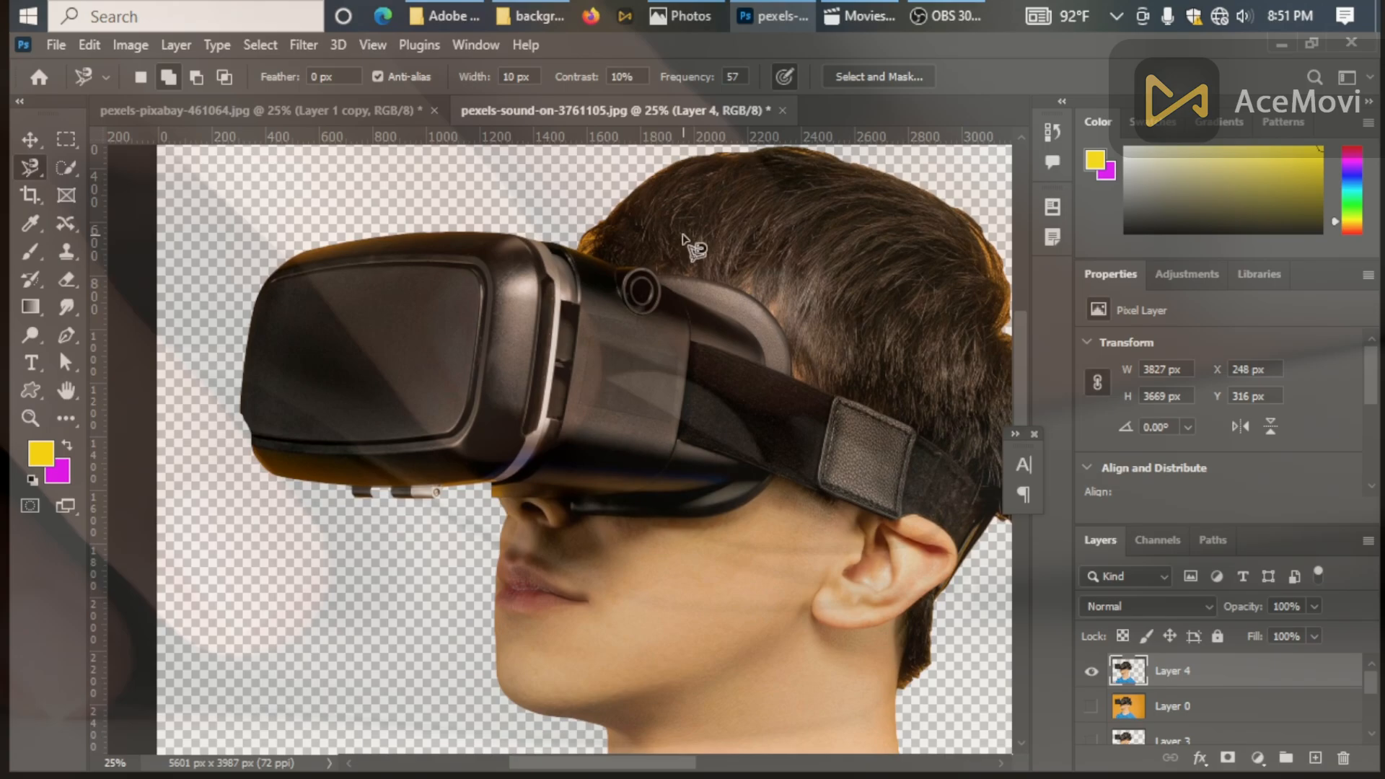